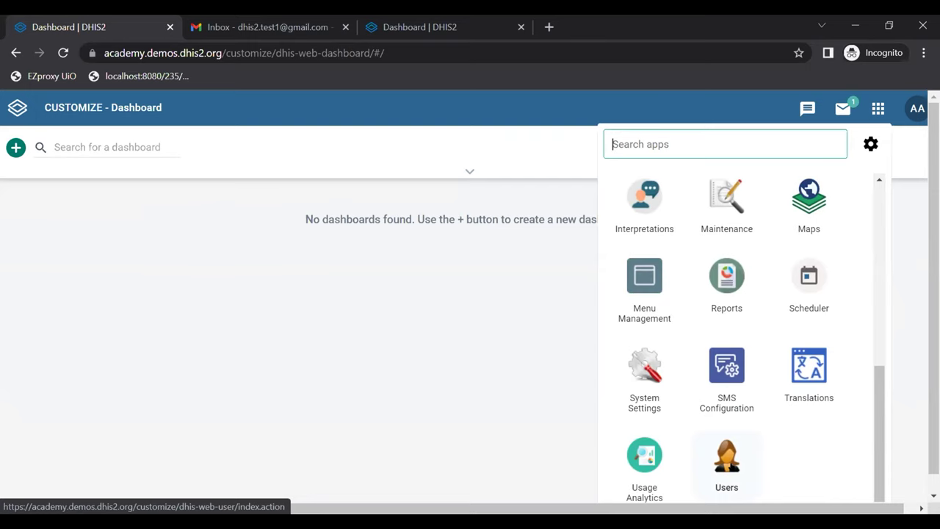
Launch the Users app from the DHIS2 apps menu.
left_click(726, 459)
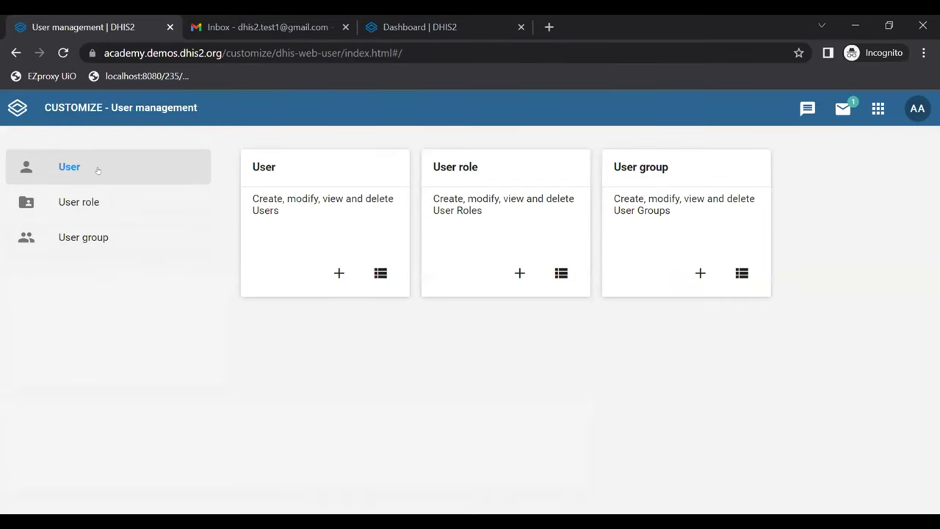
Show the User Role list with Private tracker academy, Superuser and Tracker data entry.
left_click(93, 202)
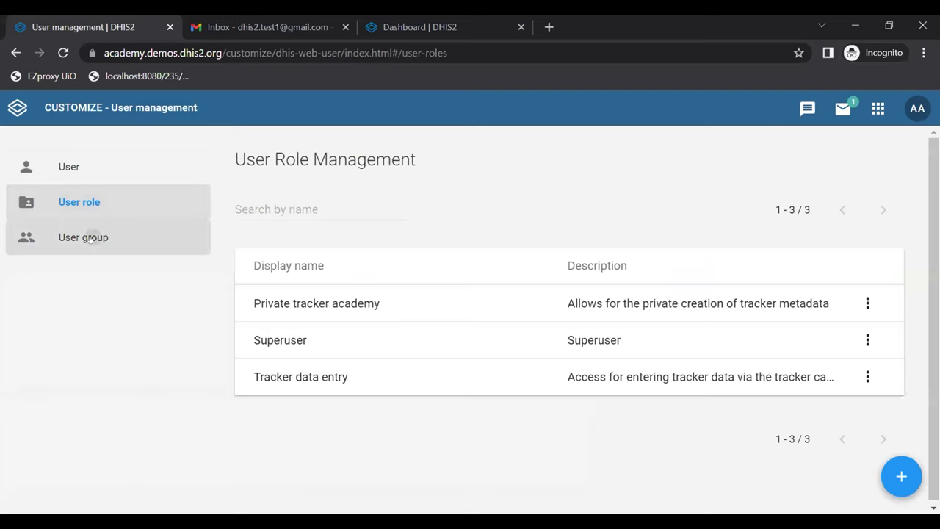
left_click(88, 237)
left_click(95, 201)
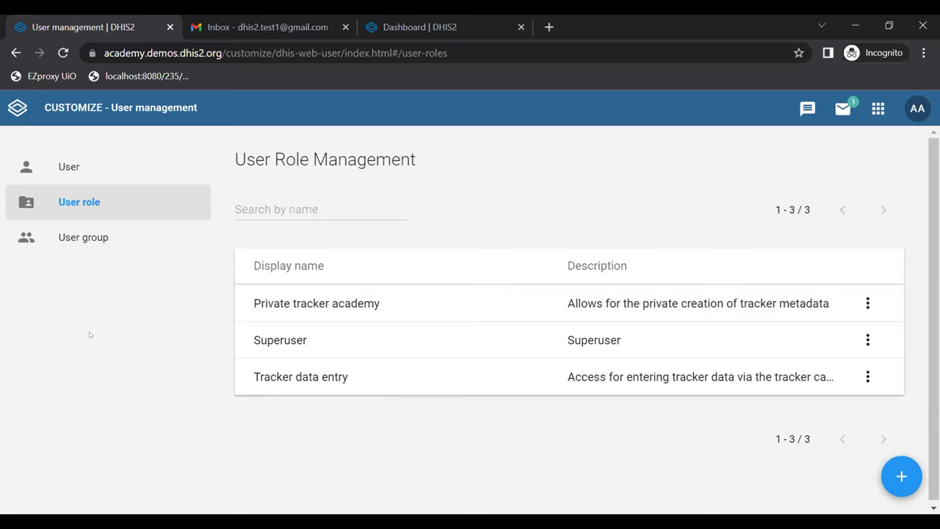
scroll(89, 331, "down", 1)
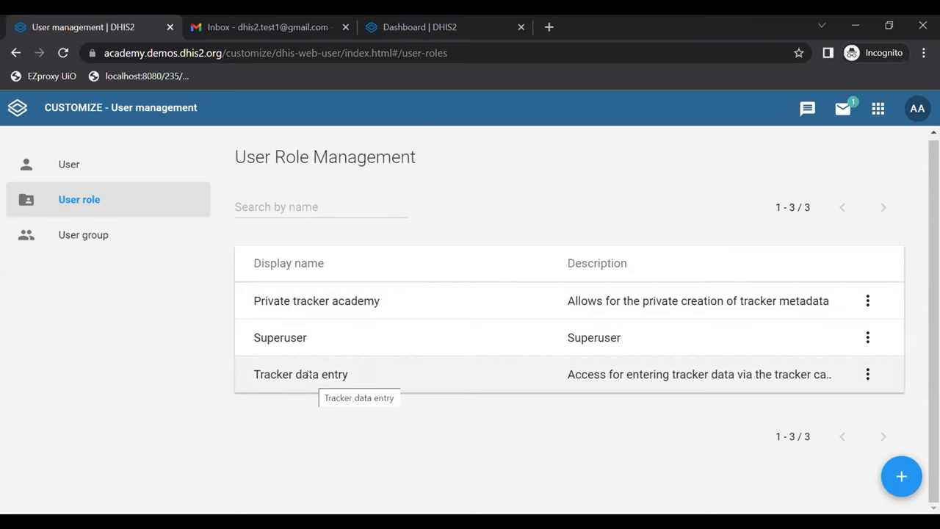
Open the Tracker data entry role in its Update User Authority Group form.
left_click(304, 374)
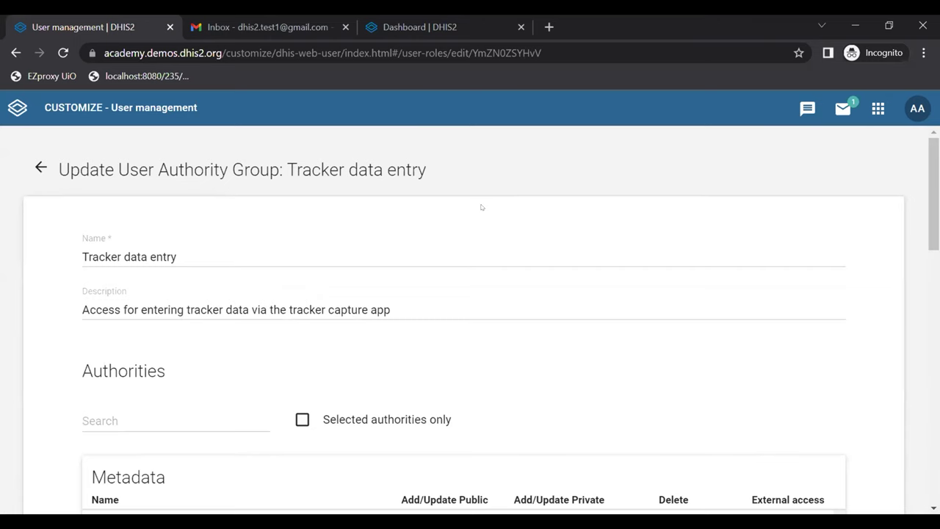
scroll(471, 223, "down", 2)
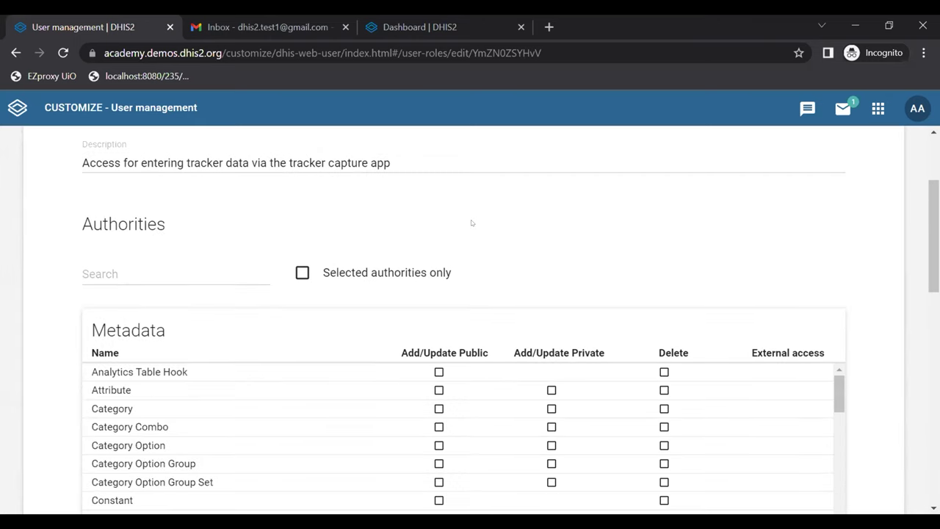
scroll(471, 223, "up", 2)
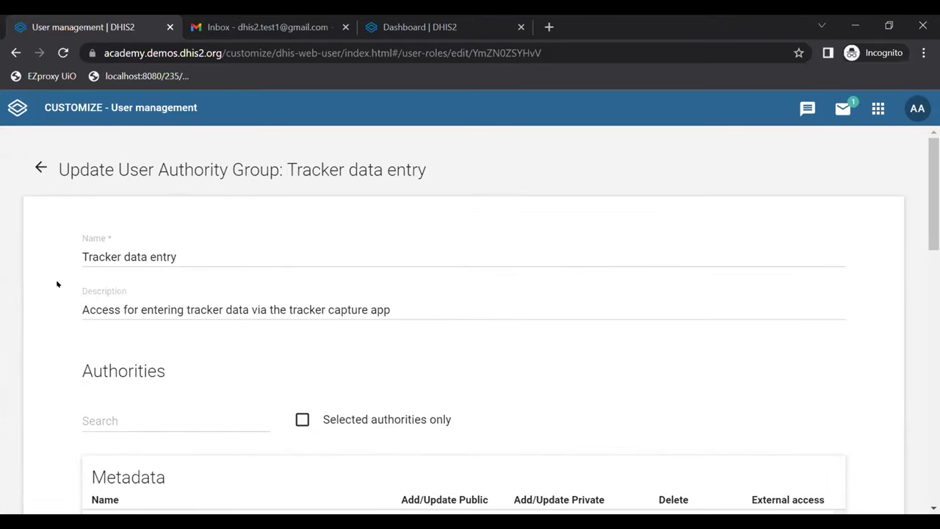
Scroll through the role's Authorities section to review the granted authorities by category.
scroll(498, 314, "down", 2)
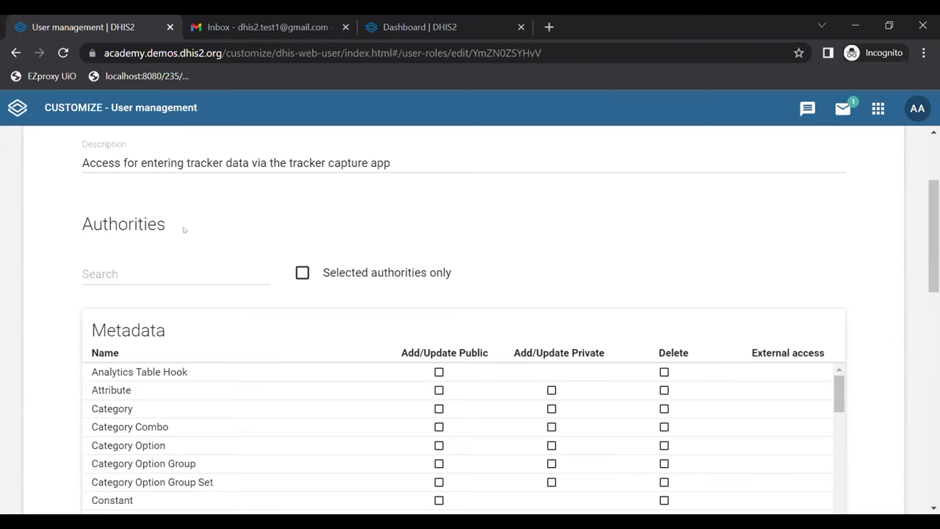
scroll(183, 229, "down", 9)
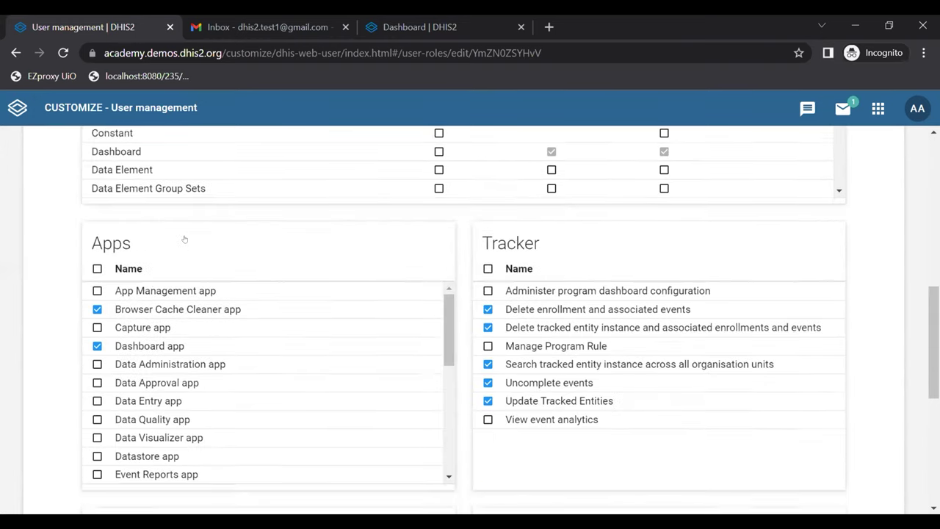
scroll(184, 239, "up", 10)
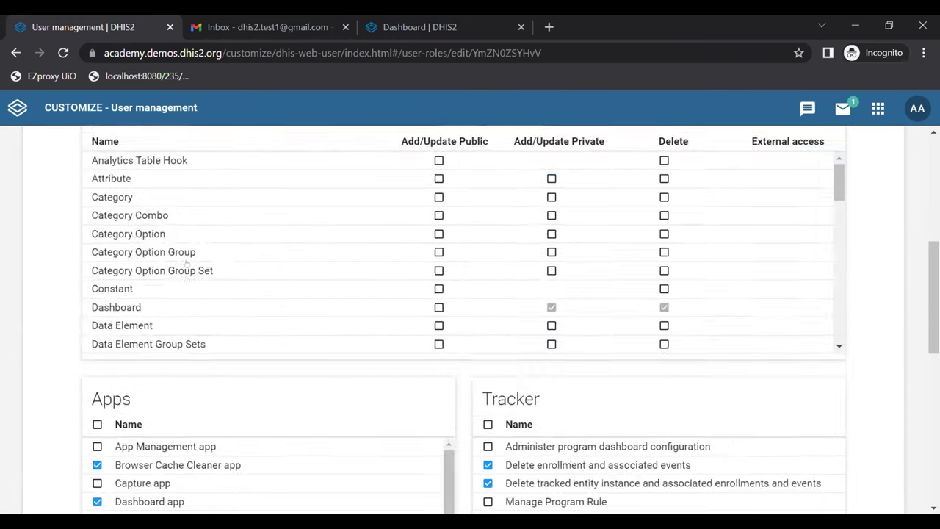
scroll(186, 256, "down", 2)
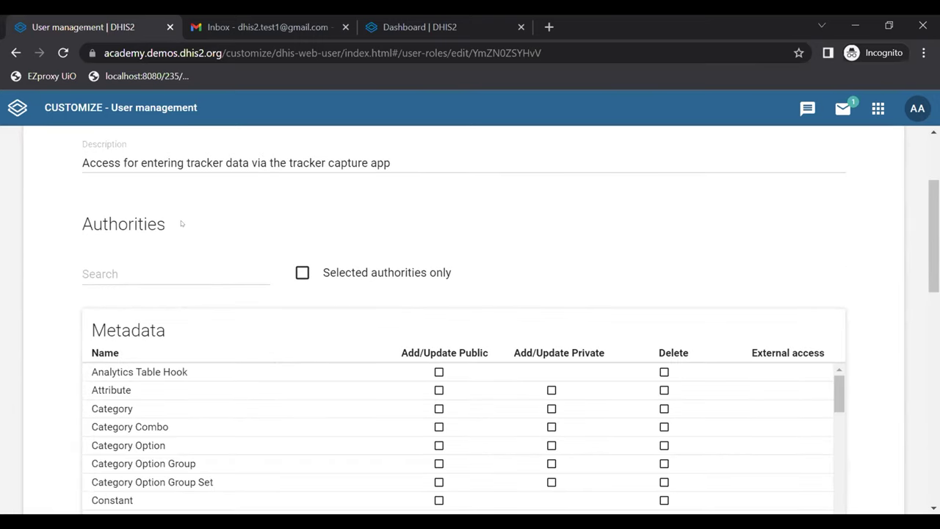
left_click_drag(181, 220, 80, 220)
left_click(224, 223)
scroll(224, 223, "down", 1)
scroll(224, 223, "down", 10)
scroll(224, 225, "up", 10)
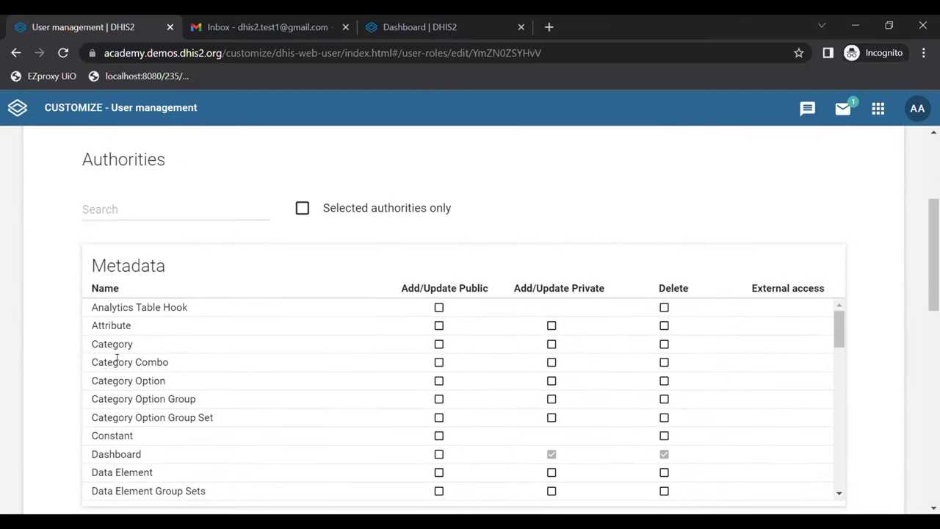
scroll(607, 232, "down", 1)
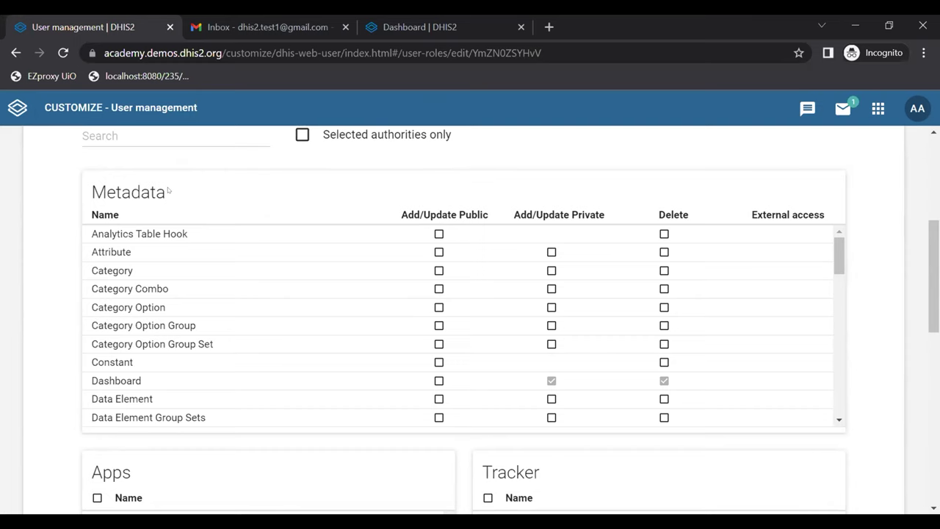
scroll(168, 190, "down", 3)
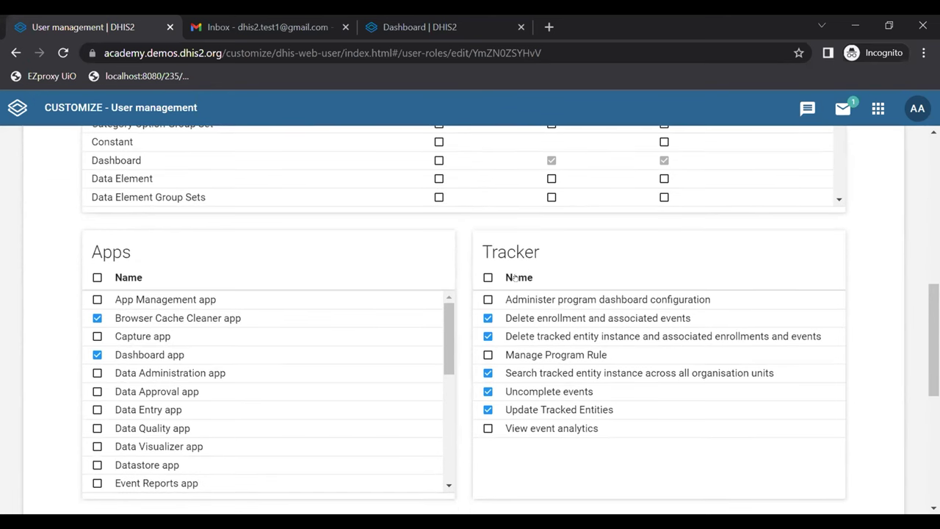
scroll(543, 252, "down", 2)
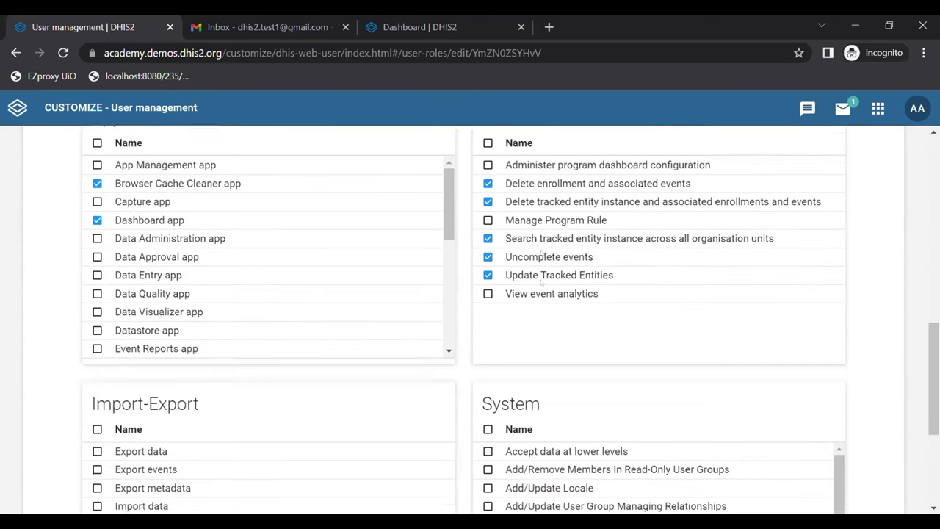
scroll(541, 254, "down", 1)
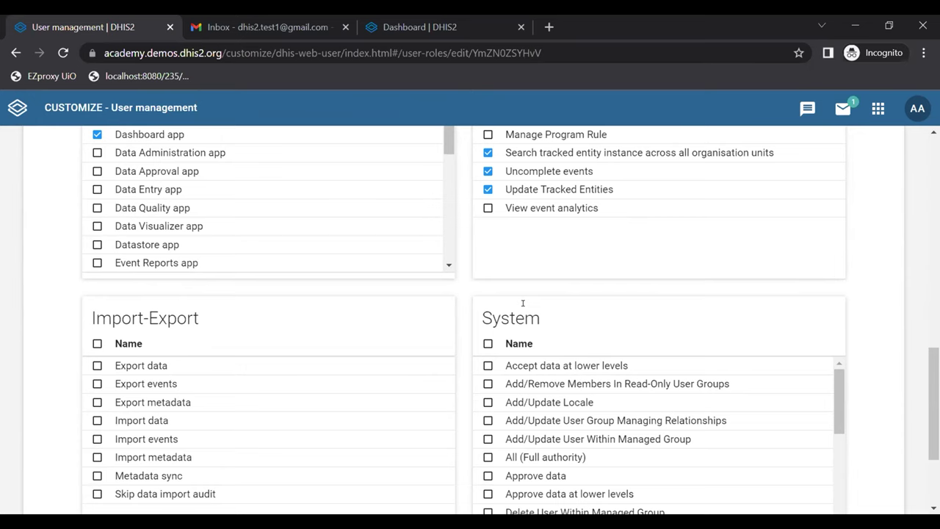
scroll(523, 303, "up", 10)
scroll(525, 307, "down", 3)
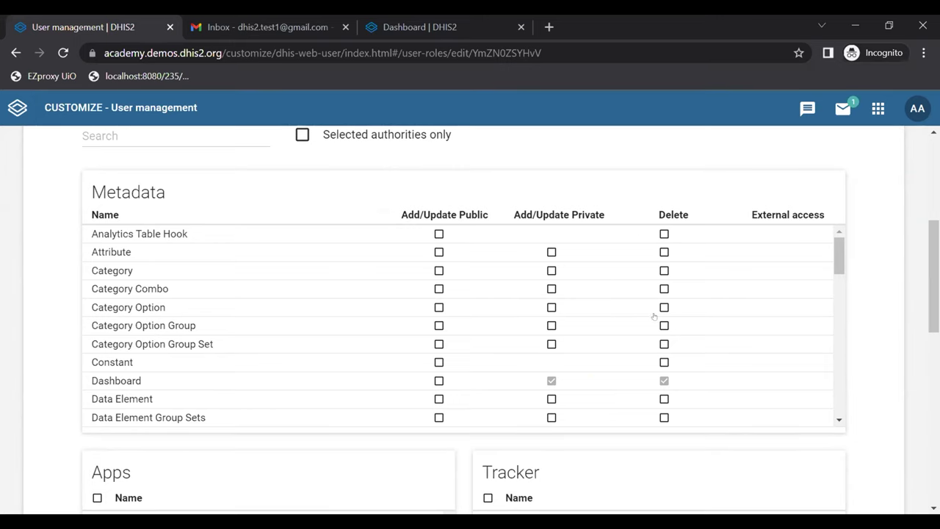
left_click(663, 252)
left_click(663, 270)
left_click(664, 252)
left_click(664, 270)
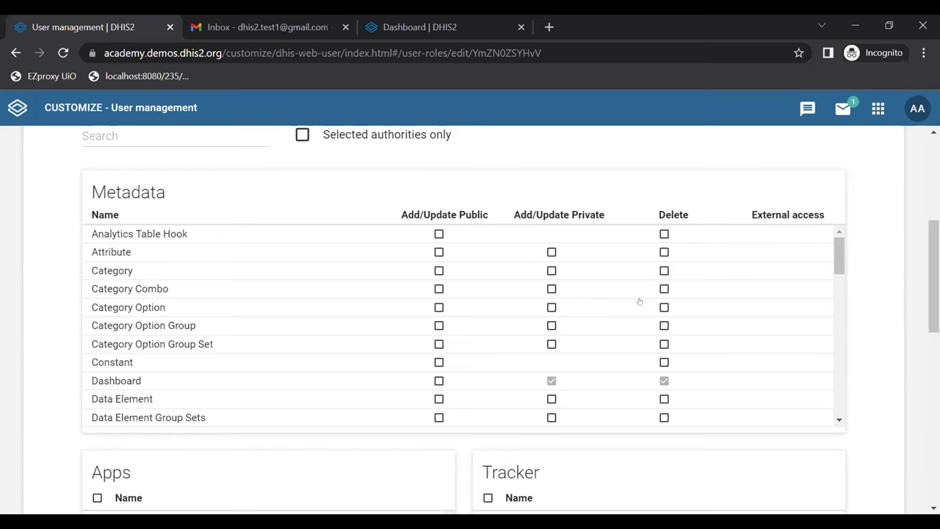
scroll(638, 341, "down", 2)
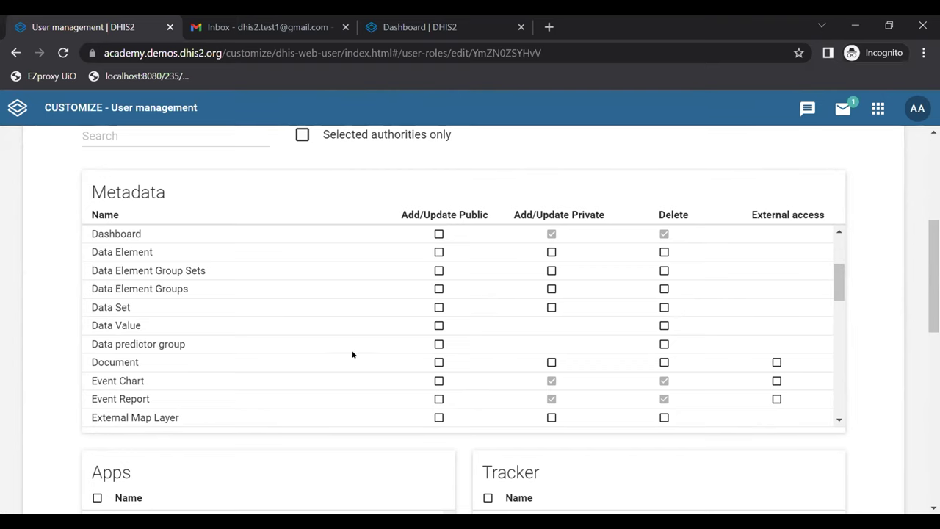
scroll(349, 353, "down", 2)
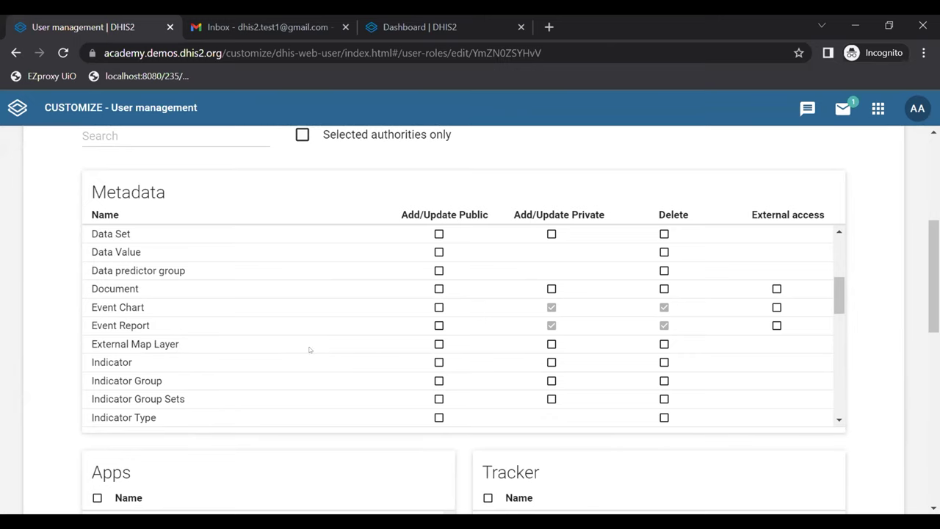
scroll(309, 350, "down", 3)
scroll(309, 350, "up", 1)
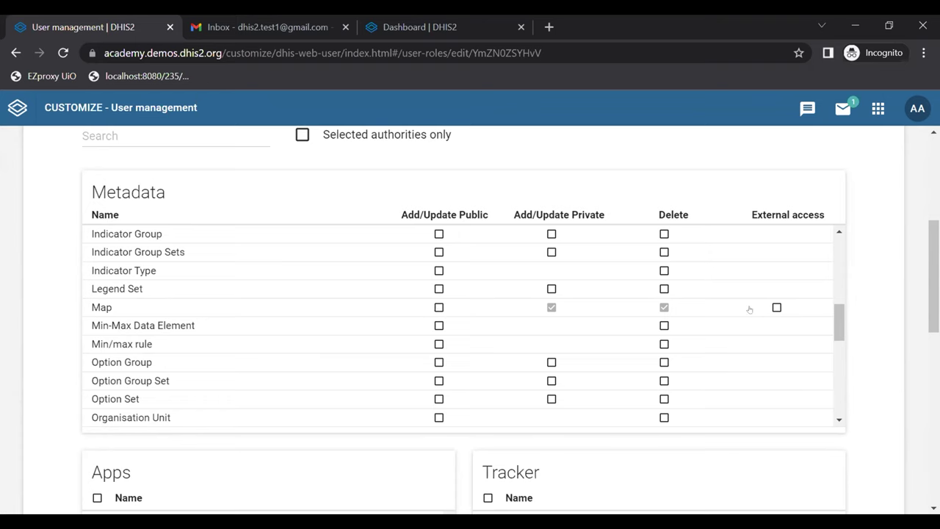
scroll(774, 304, "up", 7)
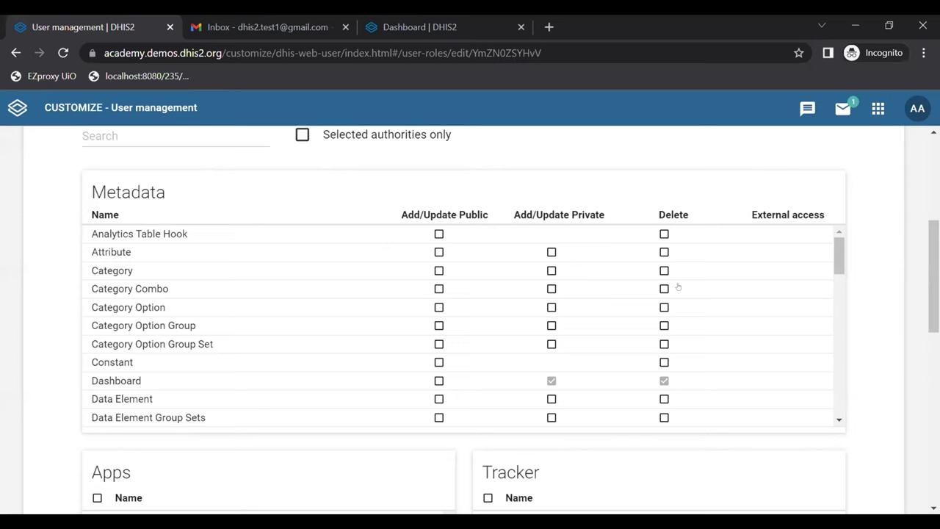
scroll(754, 331, "down", 7)
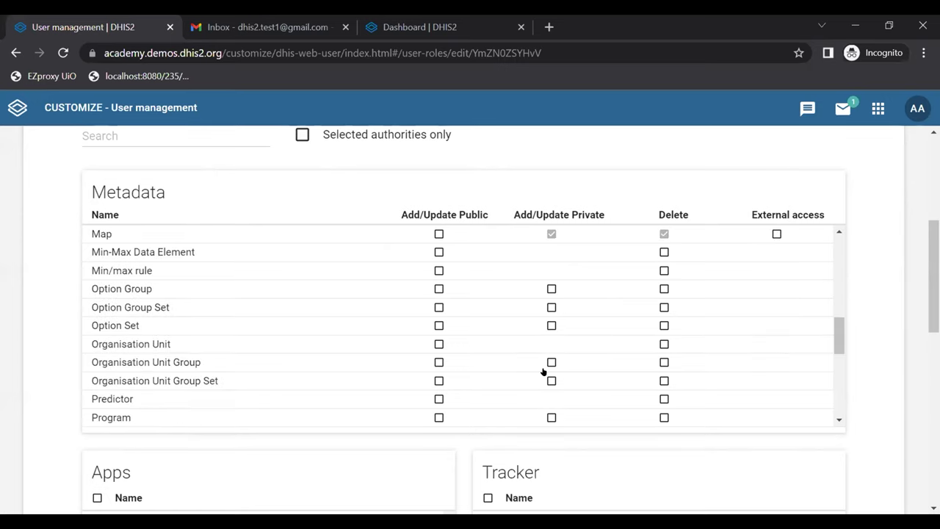
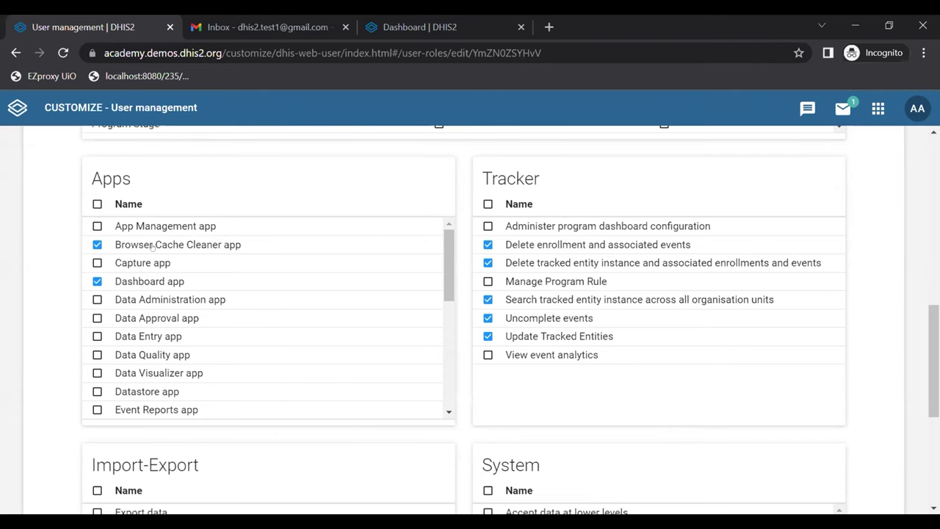
scroll(146, 317, "down", 4)
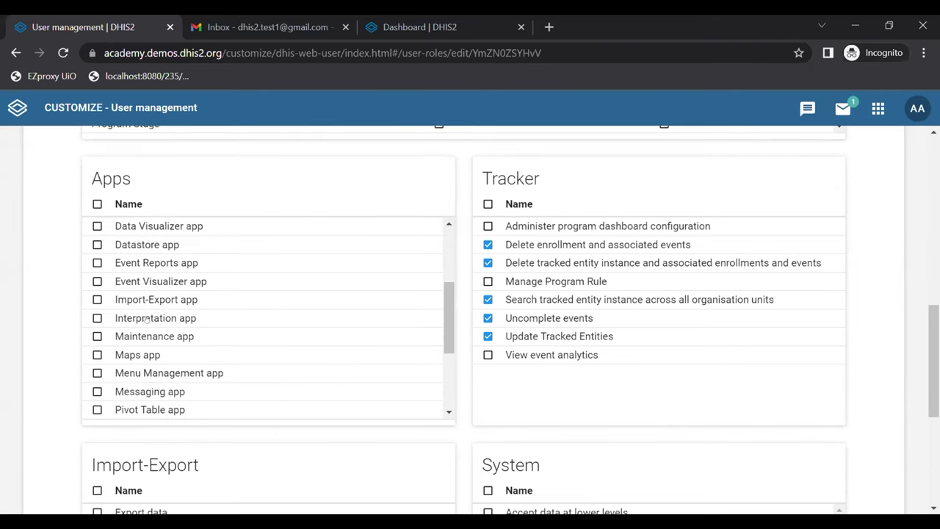
scroll(146, 317, "down", 4)
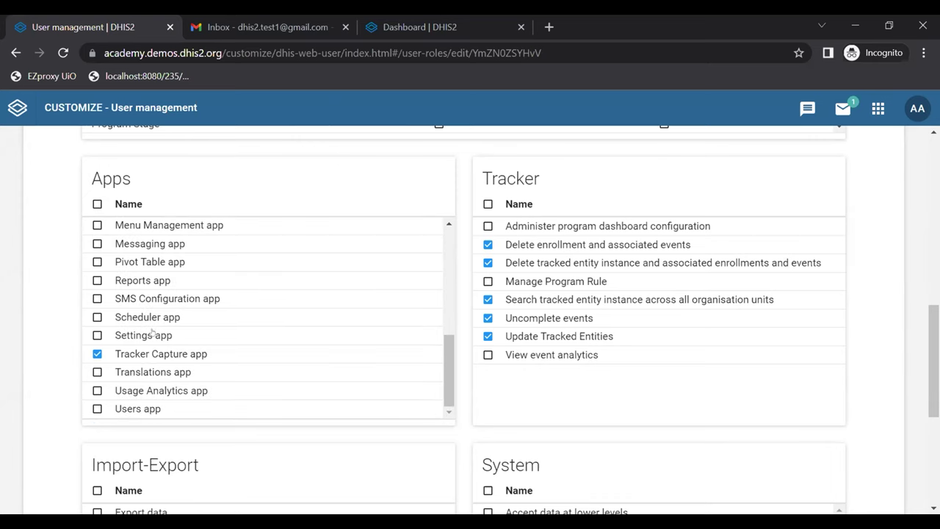
scroll(192, 350, "up", 8)
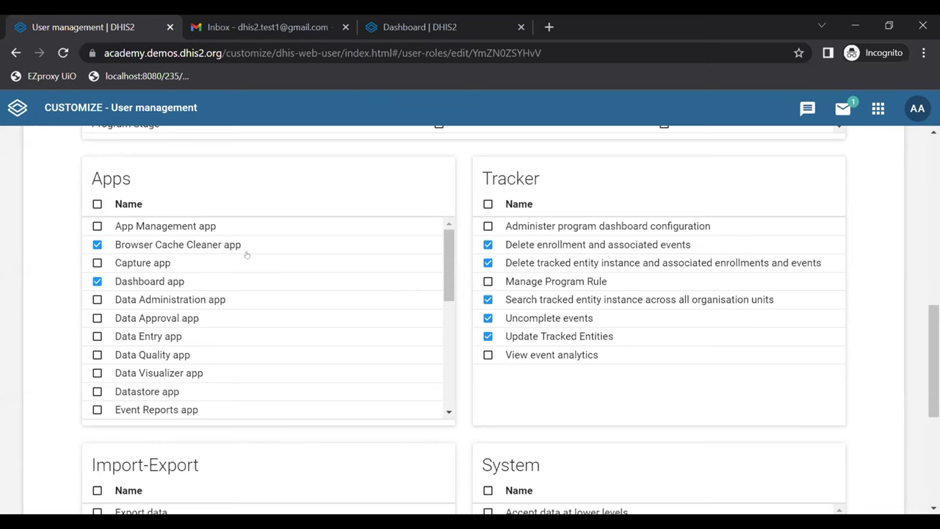
scroll(268, 301, "down", 5)
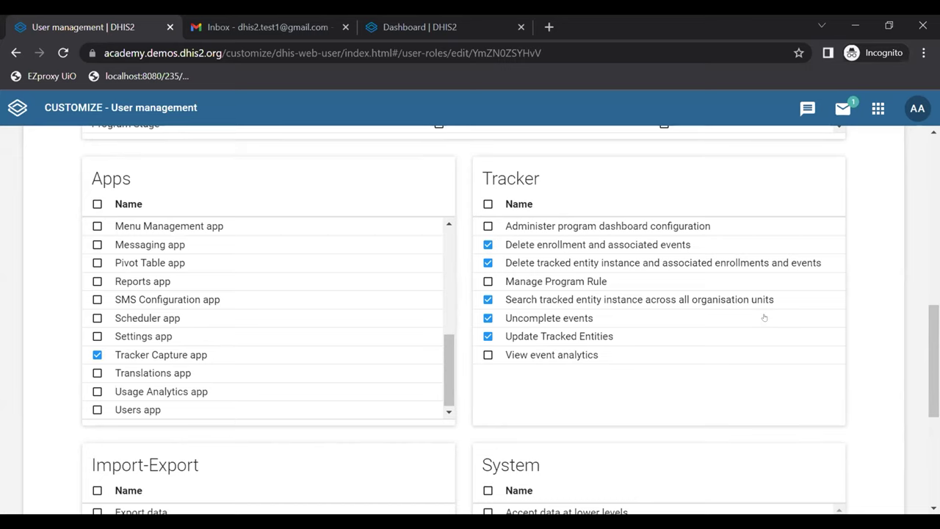
scroll(766, 323, "up", 5)
Scroll past Apps and Tracker to check the Import-Export and System authorities are all unchecked.
scroll(769, 315, "down", 3)
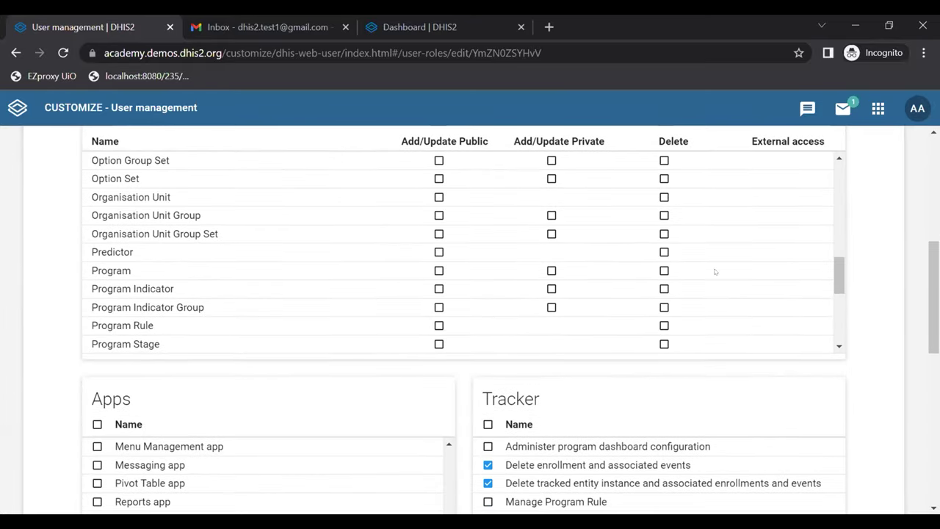
scroll(55, 271, "up", 2)
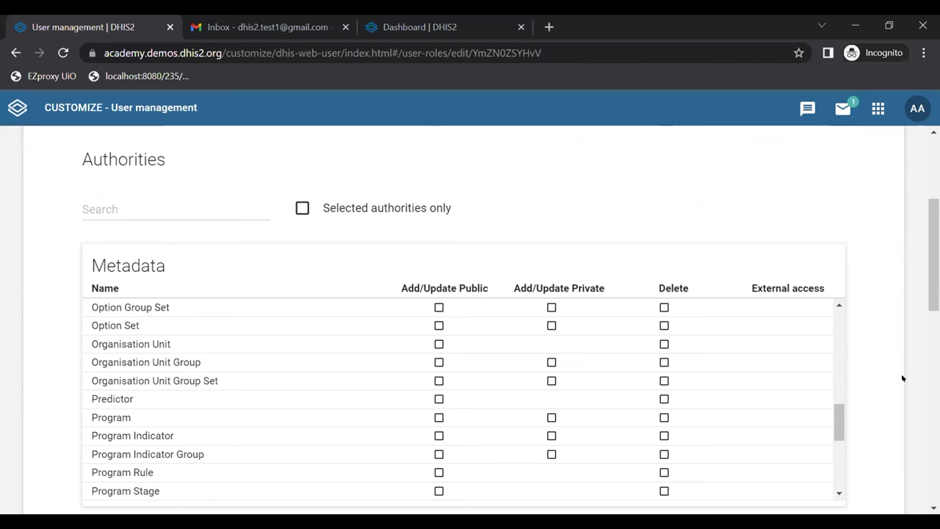
scroll(918, 365, "down", 3)
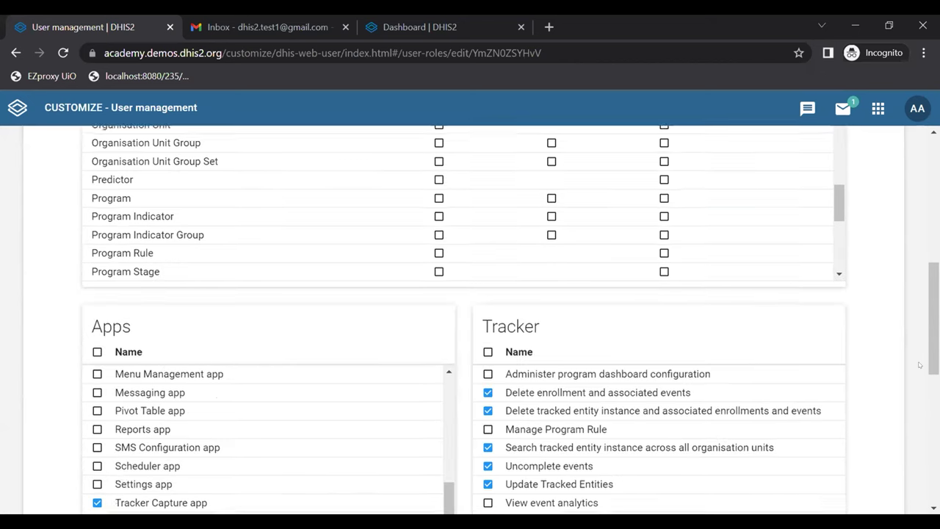
scroll(918, 365, "down", 1)
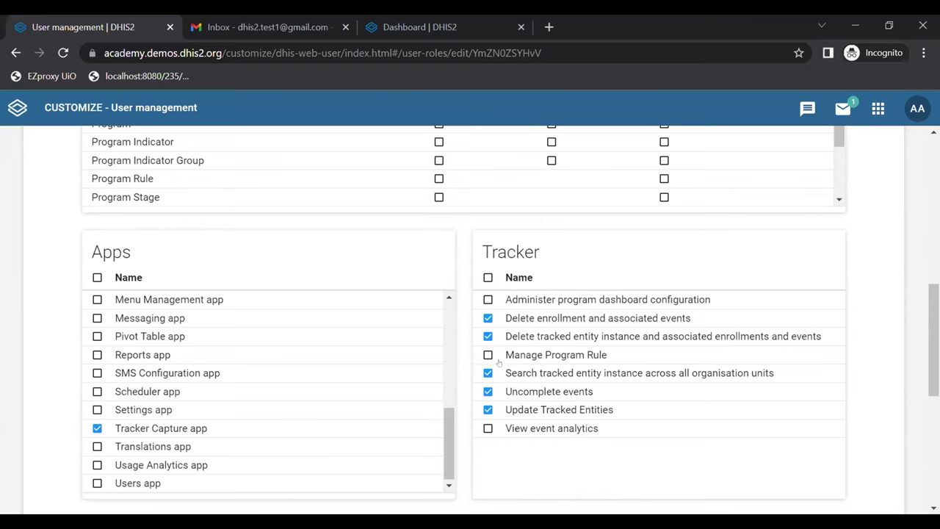
scroll(729, 255, "down", 1)
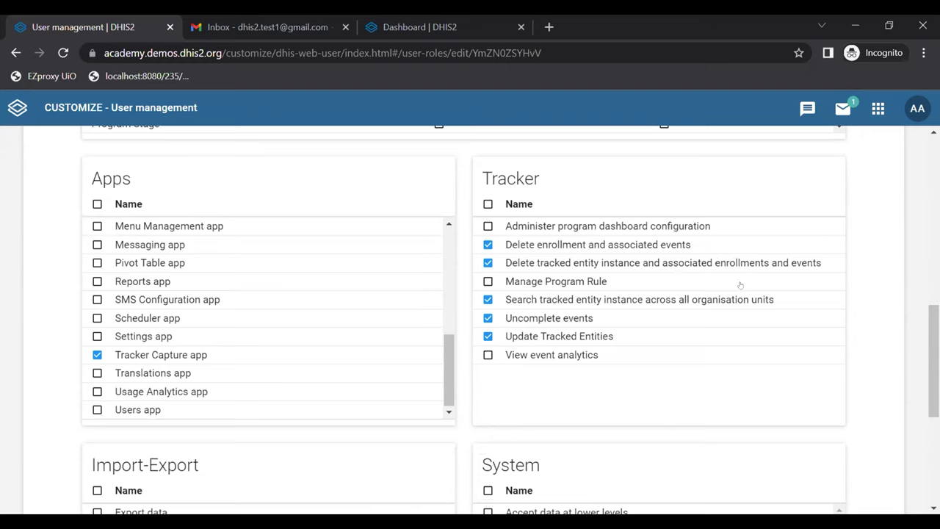
scroll(733, 294, "down", 3)
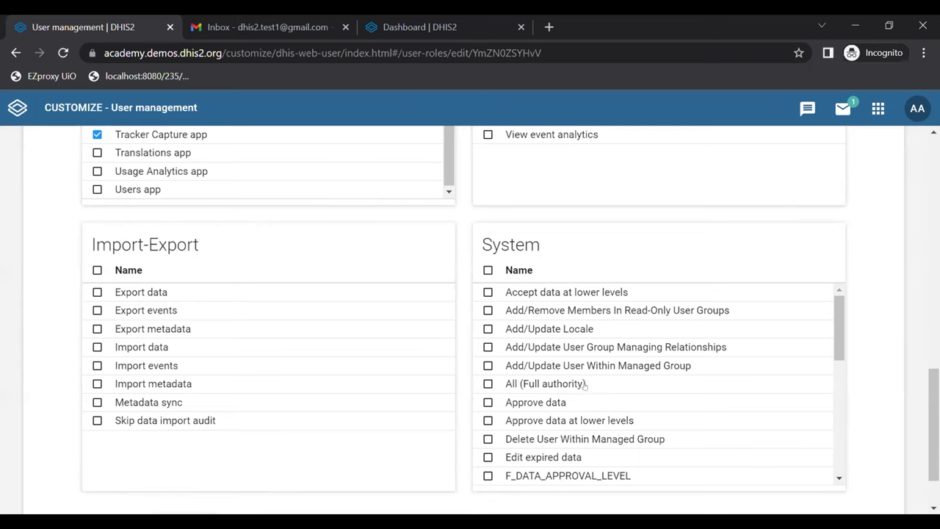
scroll(585, 386, "down", 1)
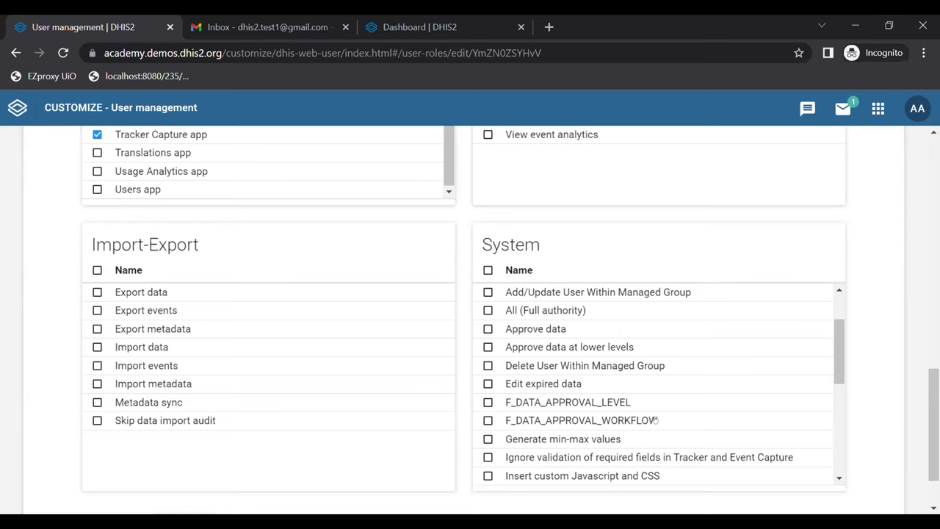
scroll(655, 419, "down", 1)
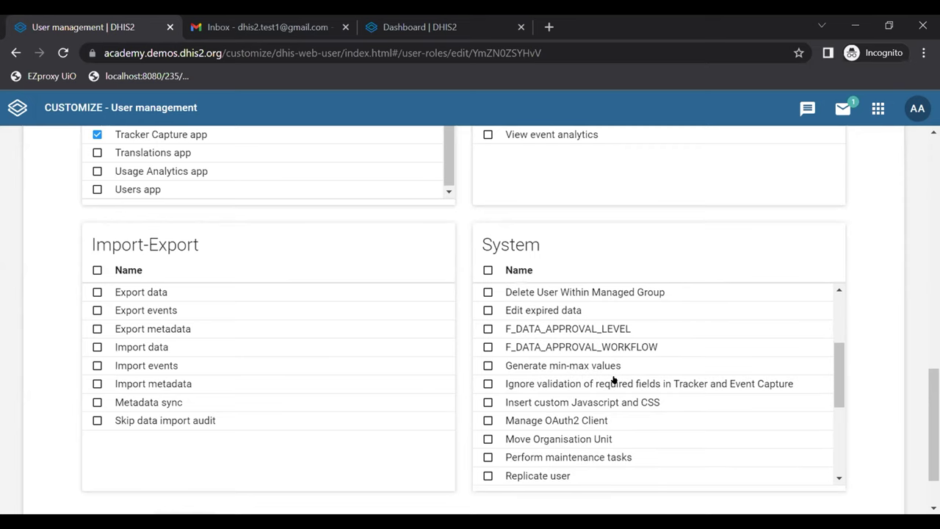
scroll(629, 420, "down", 1)
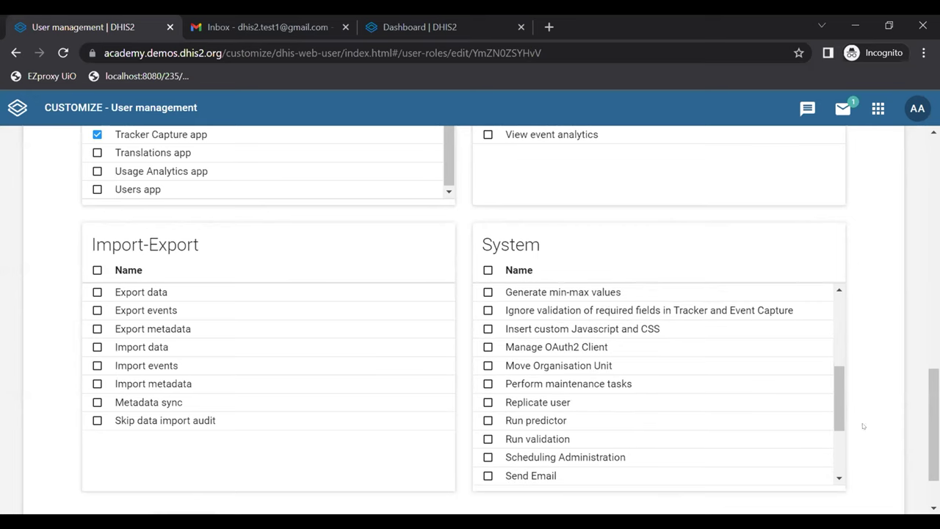
scroll(470, 319, "down", 1)
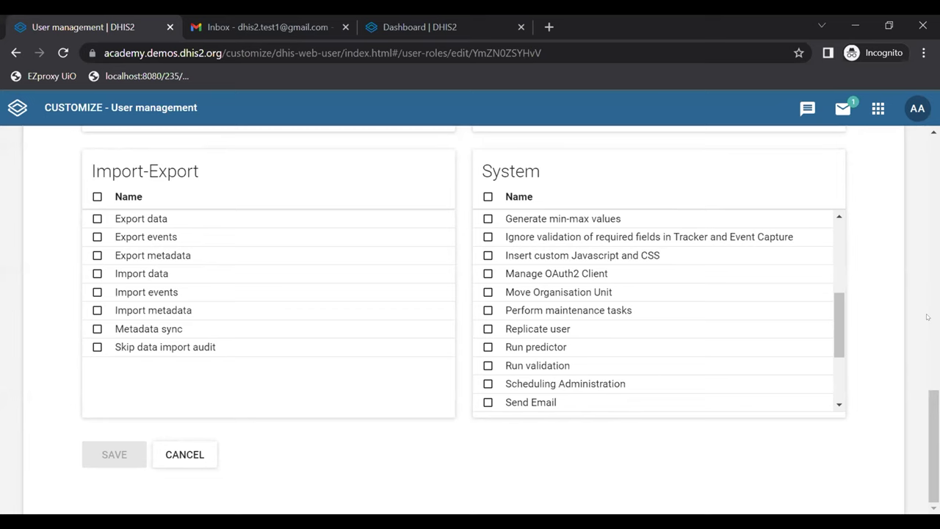
scroll(781, 294, "up", 6)
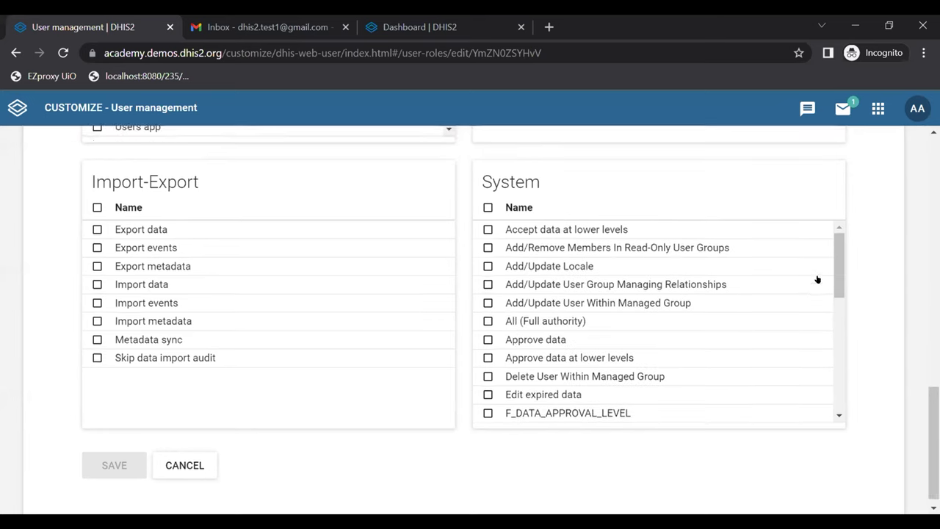
Scroll back up through the Metadata table to the role's Description field and Authorities header.
scroll(818, 278, "up", 5)
scroll(723, 323, "up", 1)
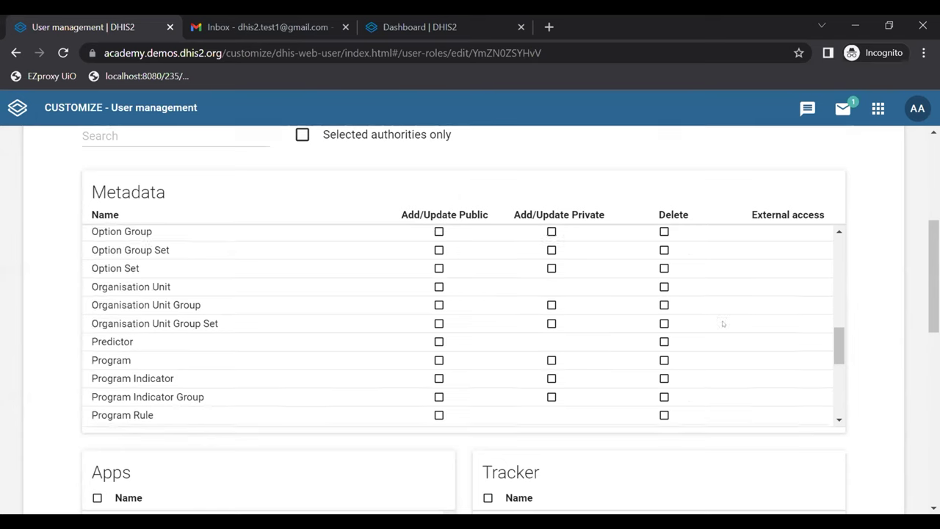
scroll(722, 323, "up", 7)
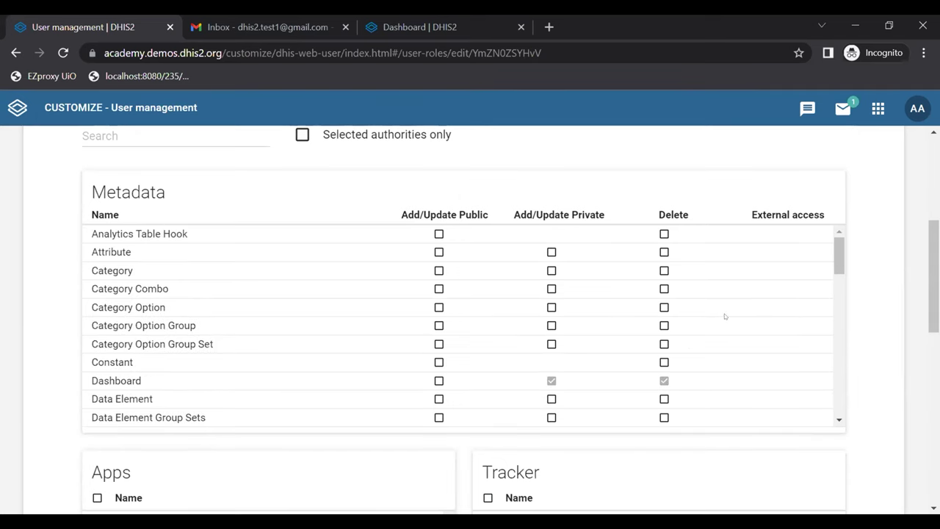
scroll(729, 315, "down", 4)
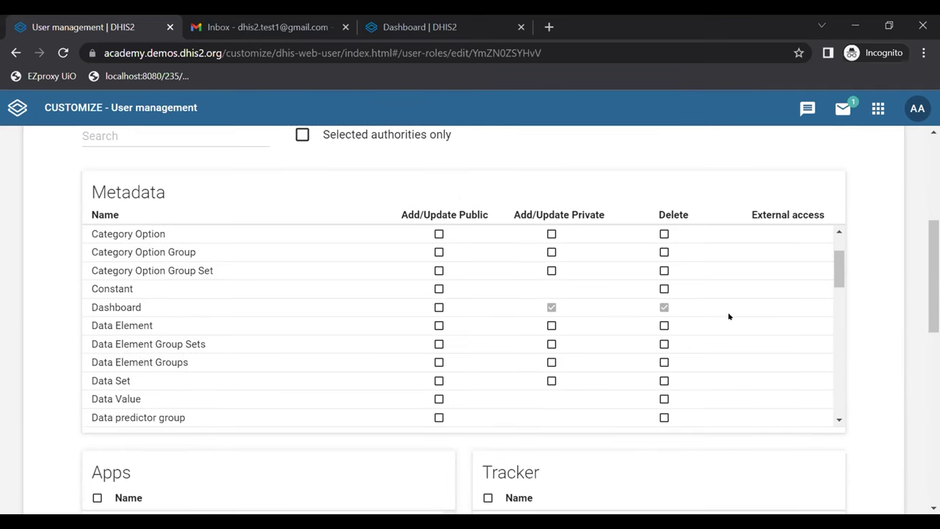
scroll(729, 316, "down", 10)
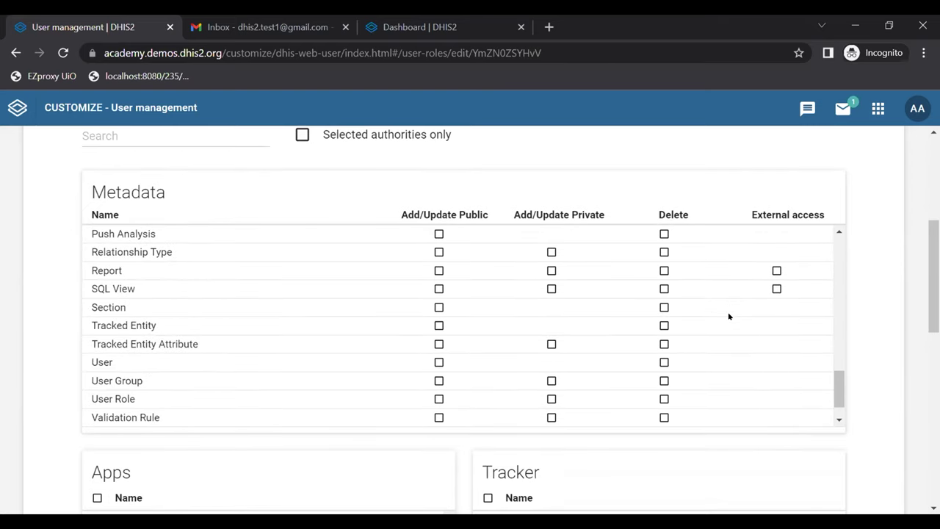
scroll(729, 316, "down", 5)
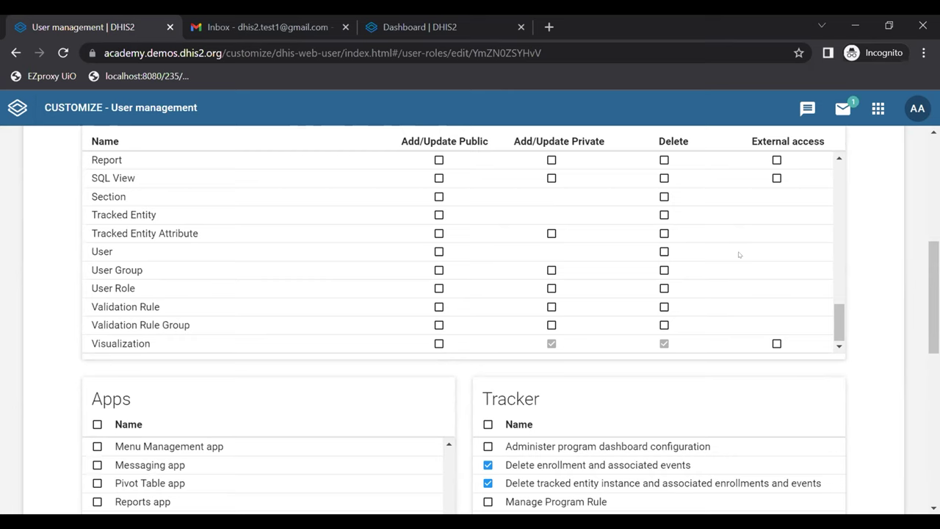
scroll(753, 299, "up", 4)
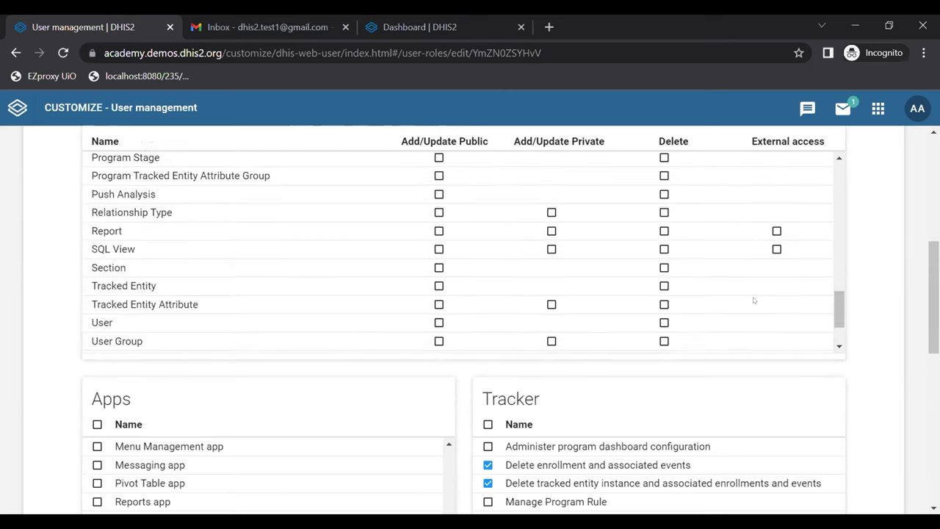
scroll(749, 301, "up", 8)
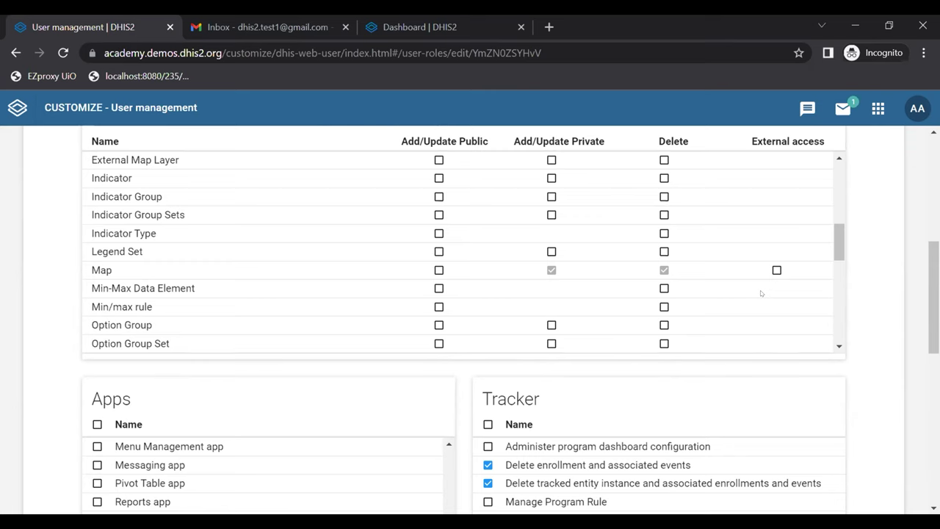
scroll(760, 293, "up", 10)
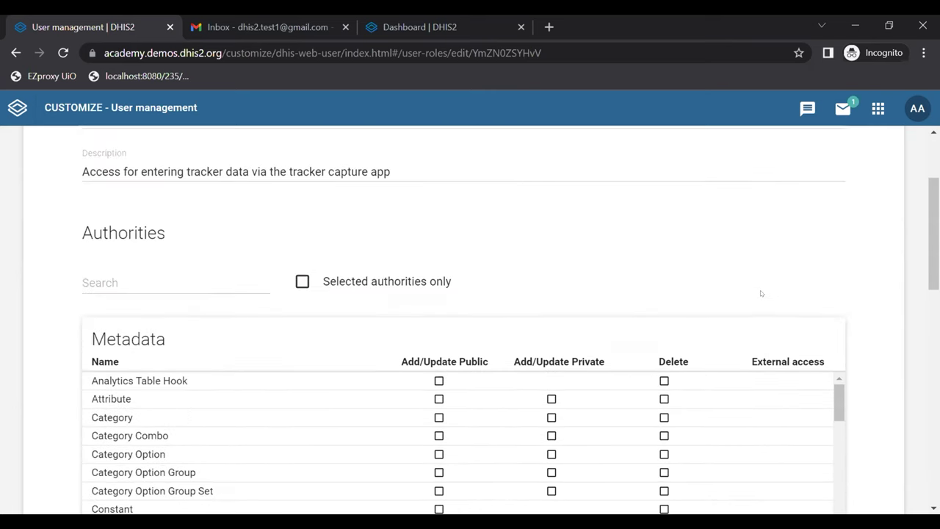
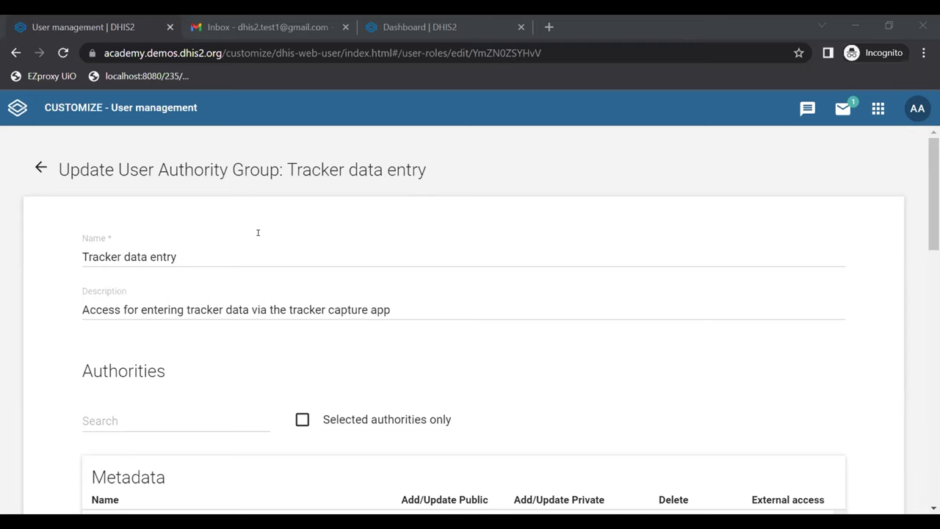
scroll(577, 270, "down", 1)
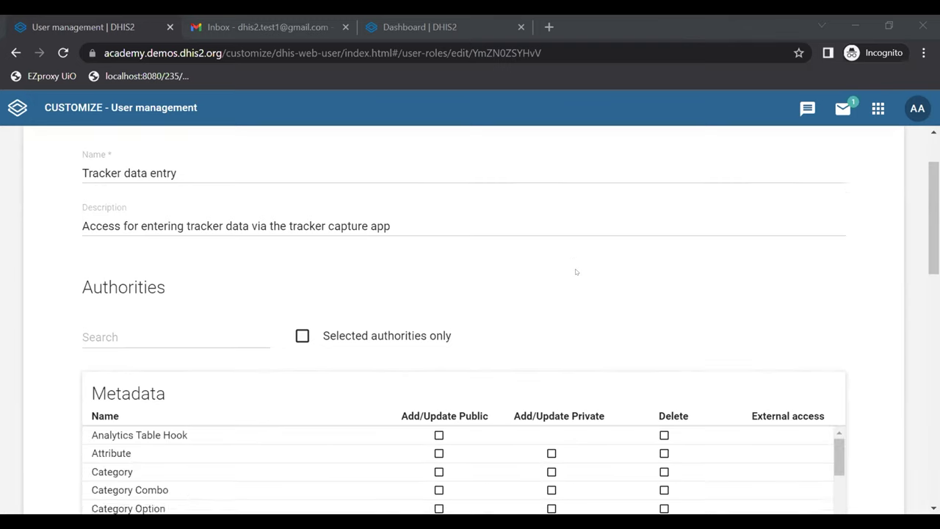
scroll(576, 273, "down", 2)
scroll(565, 266, "down", 2)
scroll(290, 338, "down", 3)
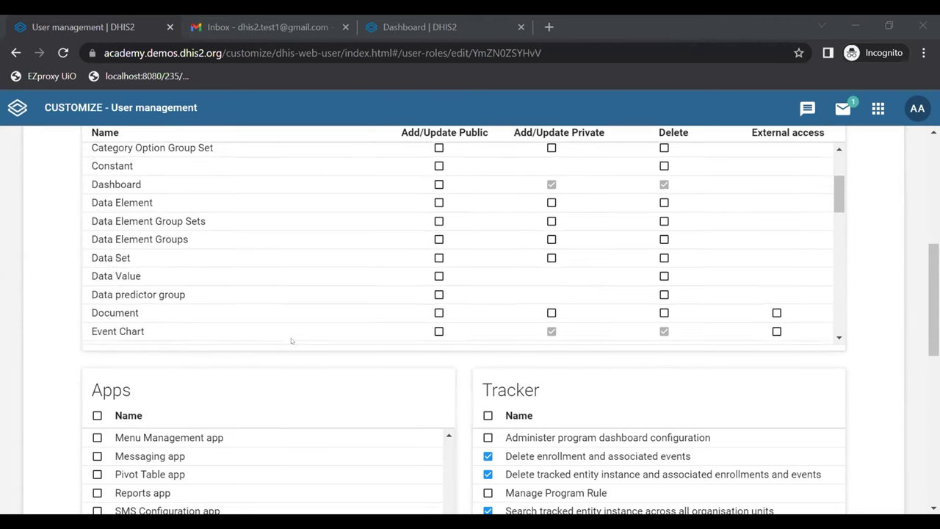
scroll(74, 389, "down", 3)
scroll(80, 382, "up", 4)
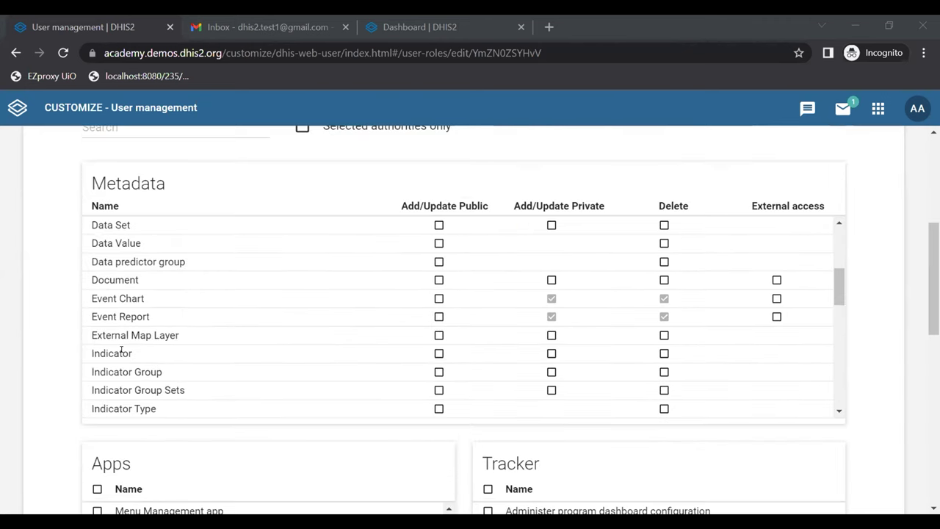
scroll(121, 349, "down", 1)
scroll(247, 279, "down", 4)
scroll(877, 316, "down", 2)
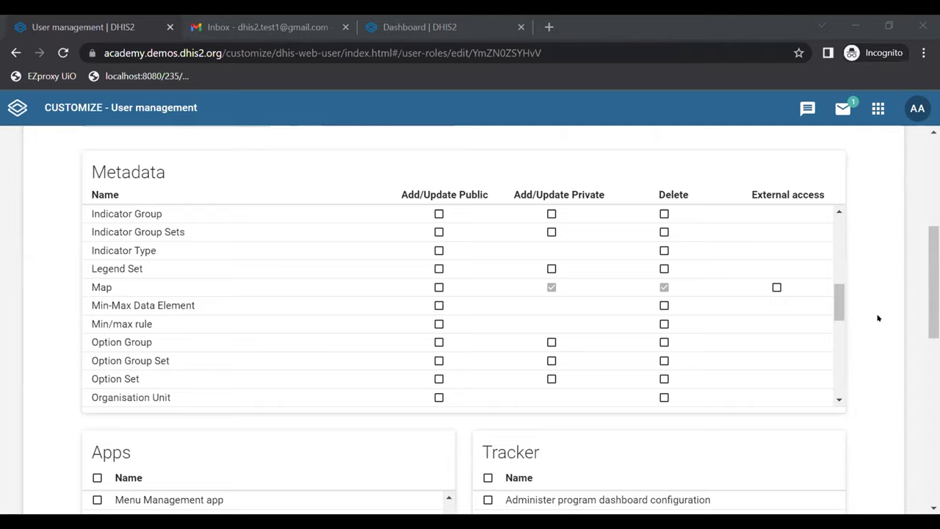
scroll(862, 312, "down", 5)
scroll(652, 308, "down", 5)
scroll(679, 316, "up", 5)
scroll(871, 316, "up", 10)
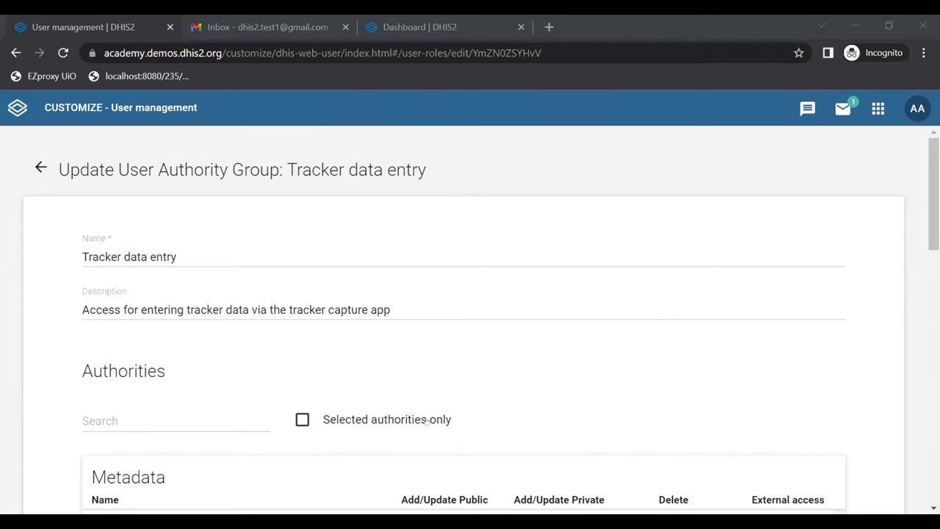
Filter the Tracker data entry role to granted authorities and review its Apps and Tracker lists.
left_click(297, 423)
scroll(533, 323, "down", 5)
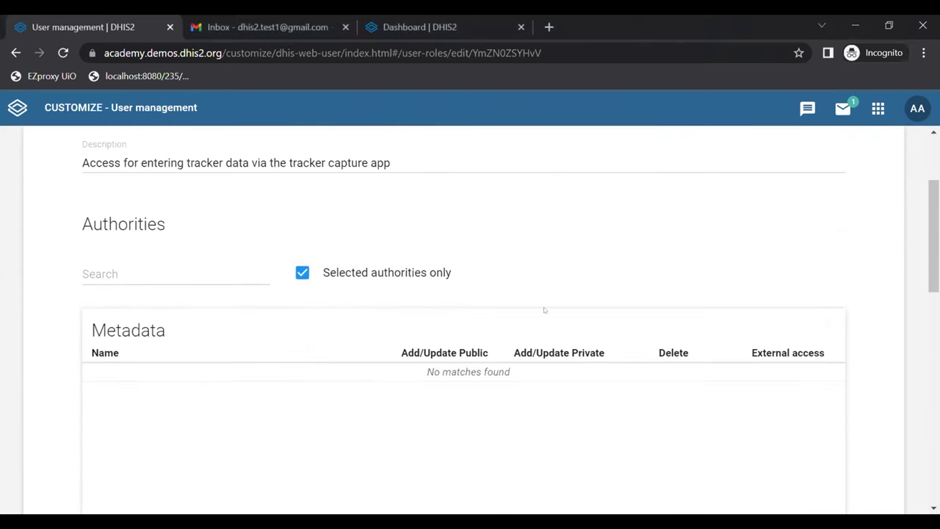
scroll(822, 231, "down", 2)
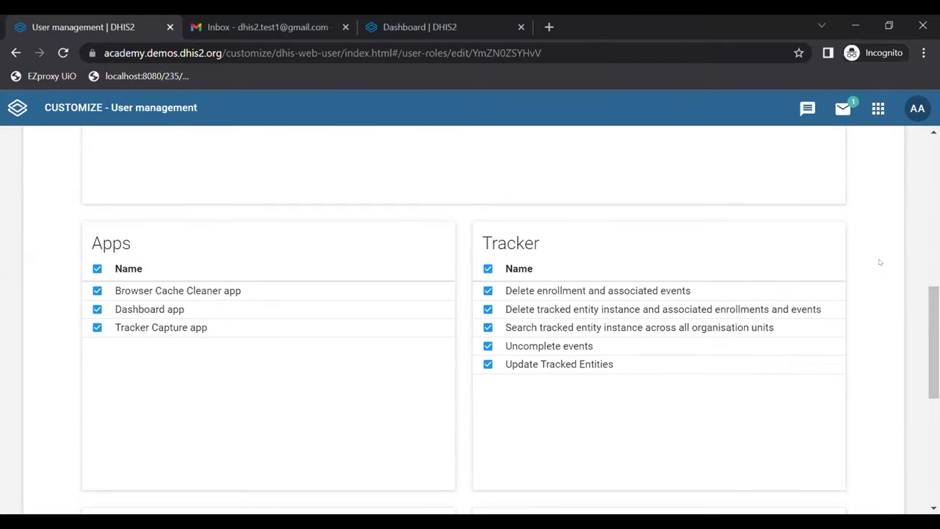
scroll(880, 265, "down", 2)
scroll(880, 264, "up", 3)
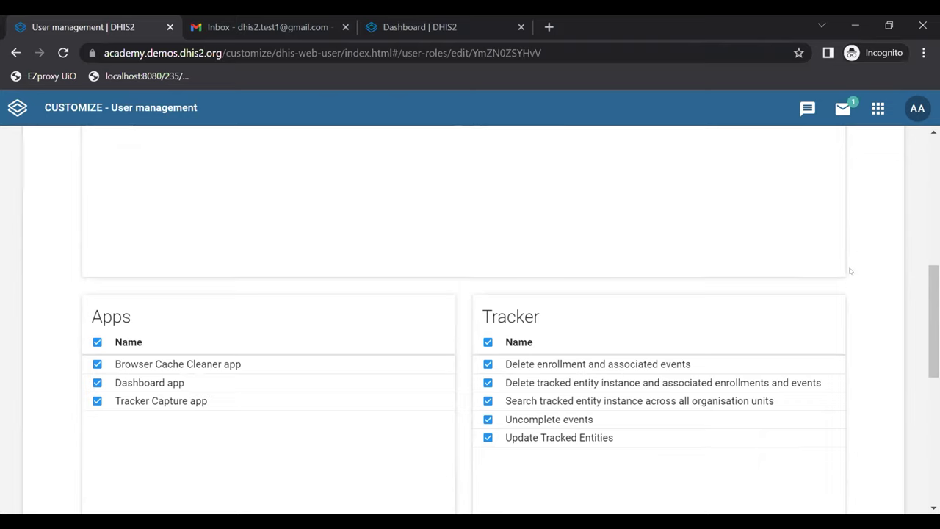
scroll(731, 304, "up", 3)
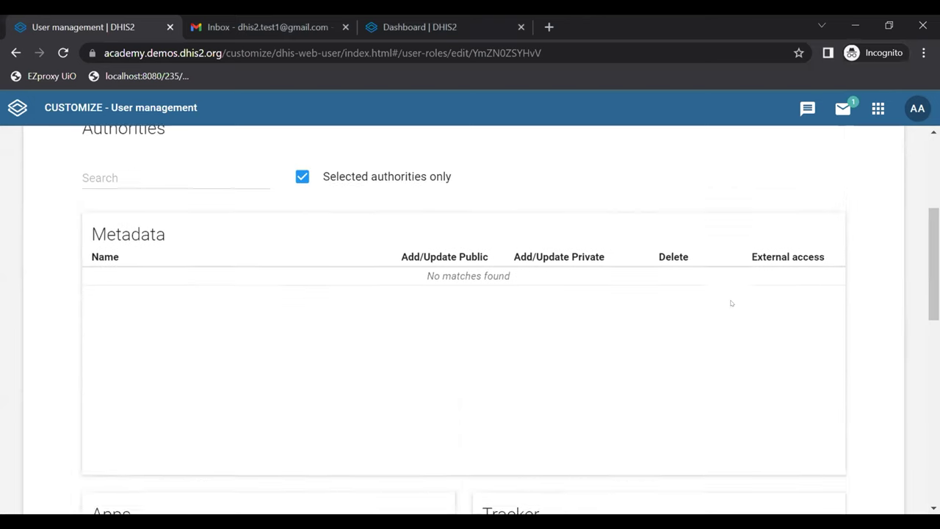
scroll(731, 304, "down", 10)
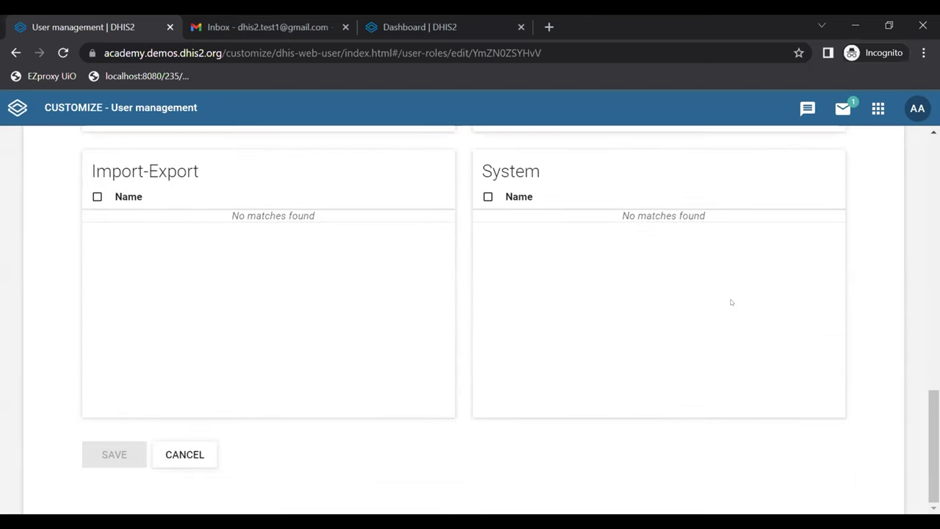
scroll(731, 302, "up", 8)
scroll(731, 301, "down", 4)
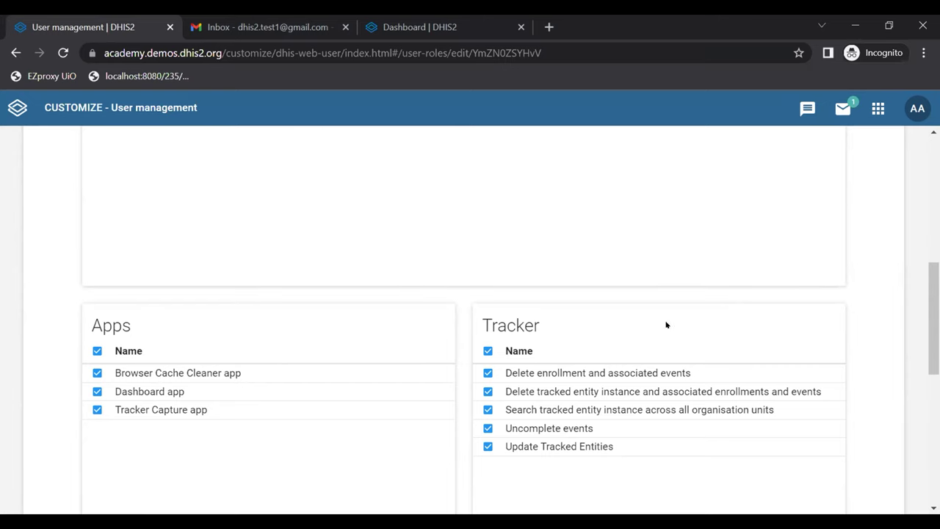
scroll(565, 286, "up", 15)
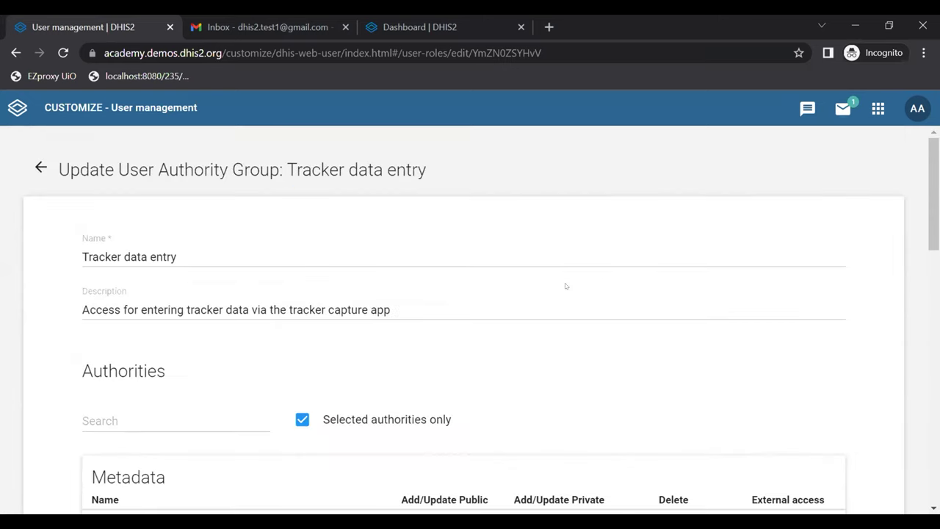
scroll(565, 285, "down", 3)
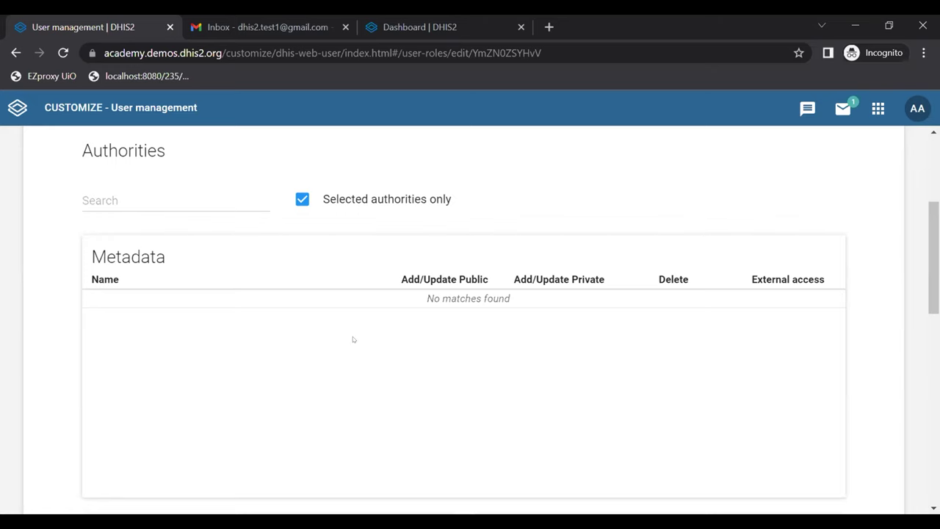
scroll(402, 317, "down", 3)
scroll(400, 325, "down", 2)
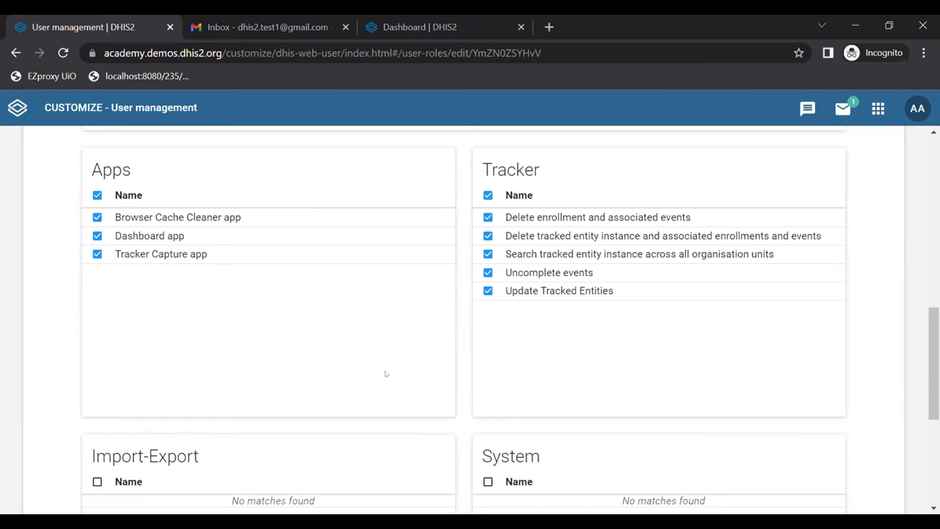
scroll(384, 373, "down", 1)
scroll(385, 372, "up", 1)
scroll(386, 339, "down", 1)
scroll(369, 351, "down", 1)
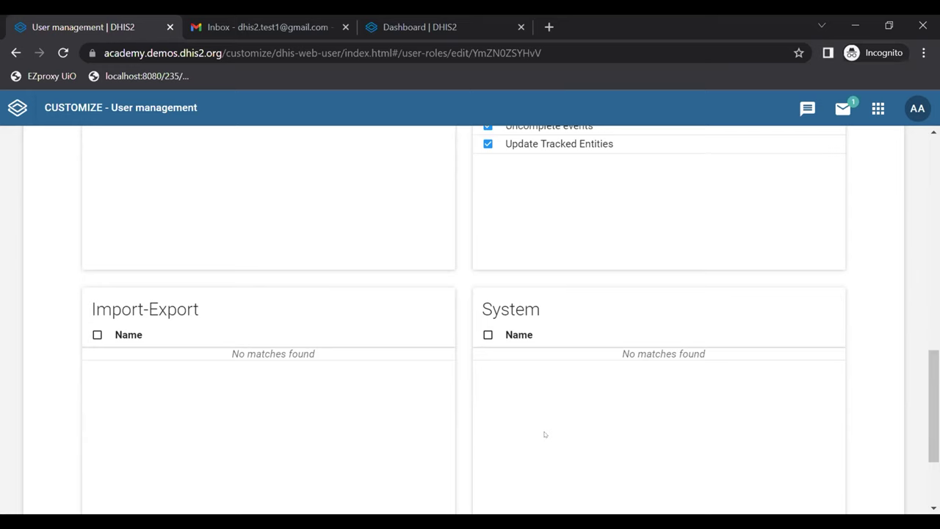
scroll(544, 434, "down", 2)
scroll(546, 434, "up", 5)
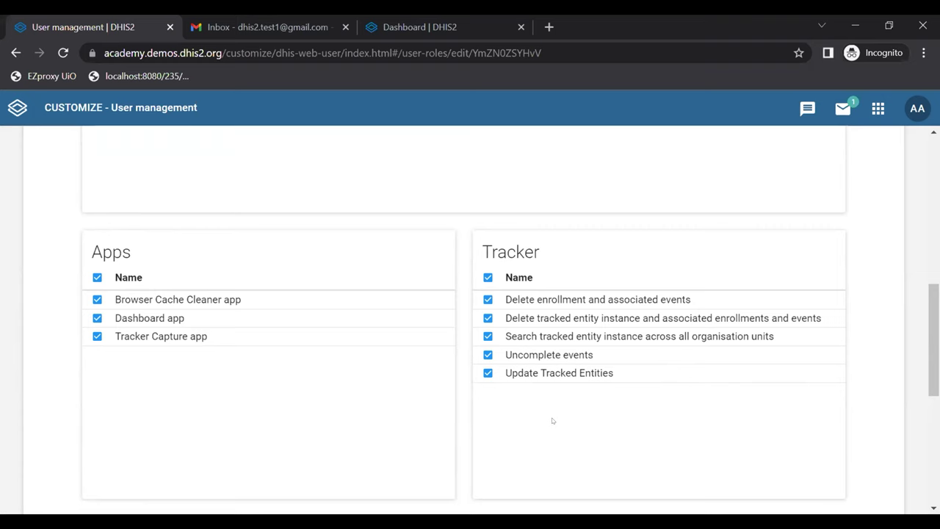
scroll(561, 417, "up", 10)
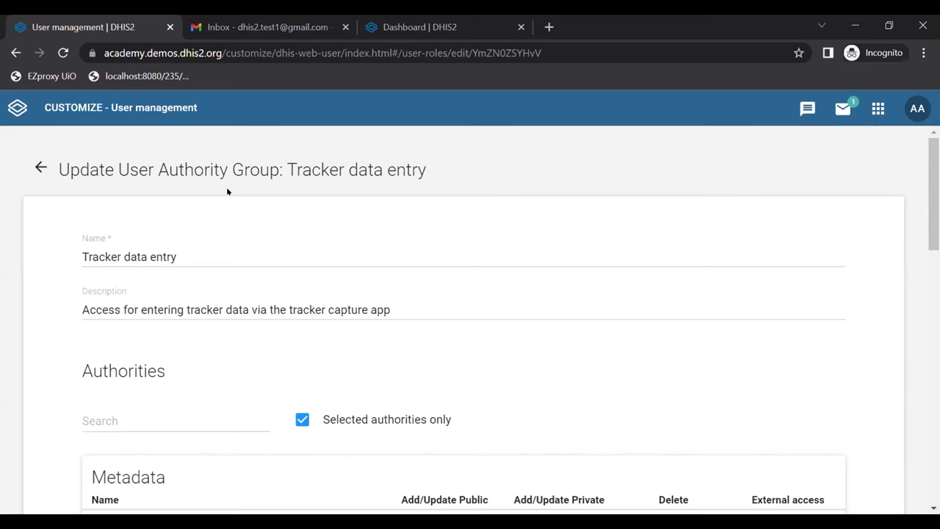
Untick 'Selected authorities only' to list every authority, and open the DHIS2 dashboard in a background tab.
scroll(316, 331, "down", 4)
scroll(316, 332, "down", 3)
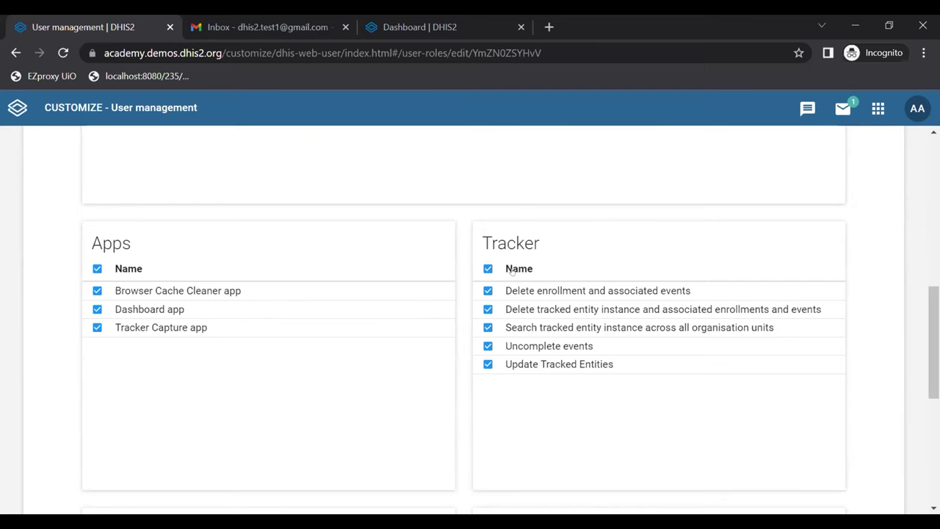
scroll(512, 270, "up", 6)
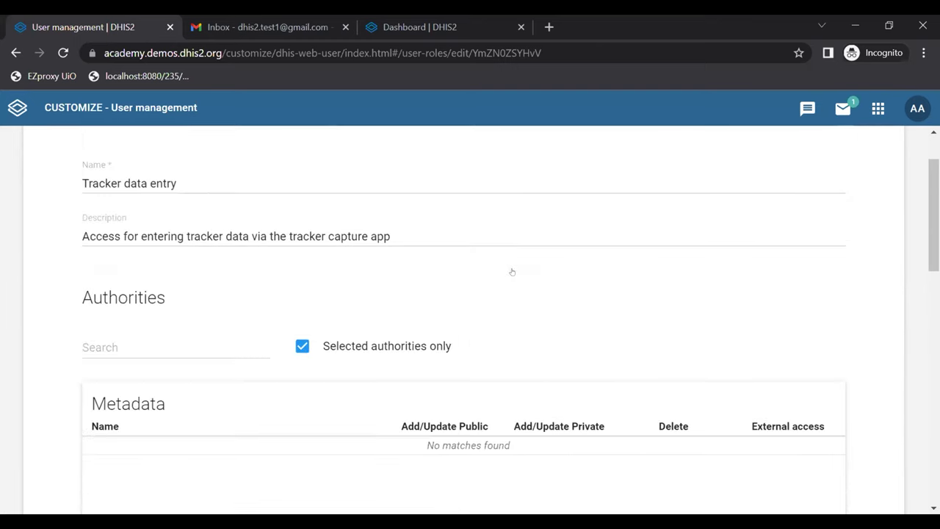
left_click(302, 346)
scroll(540, 305, "down", 5)
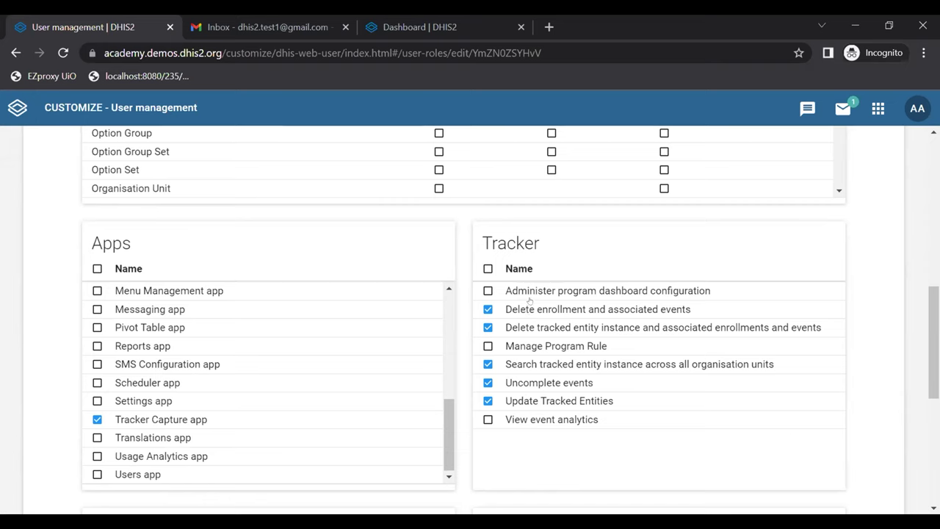
middle_click(15, 110)
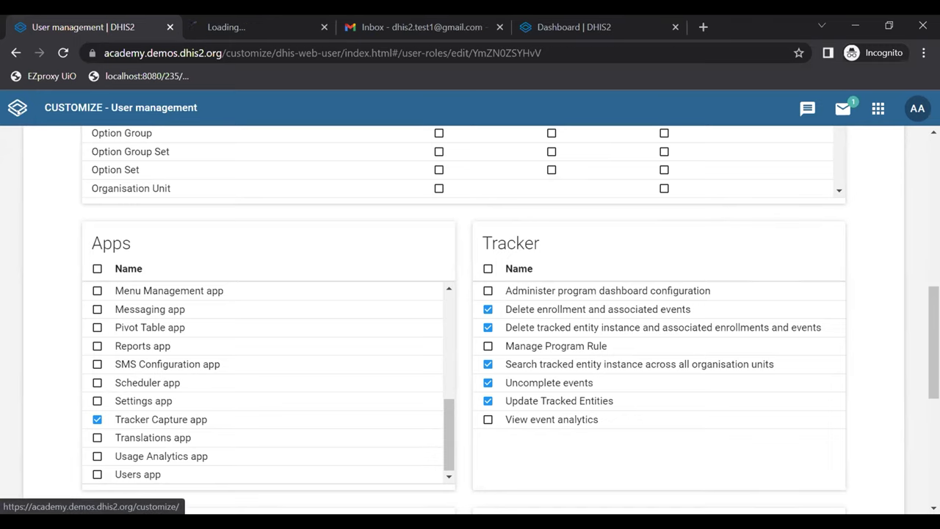
In the new tab, launch Tracker Capture and select the Trainingland organisation unit.
left_click(228, 27)
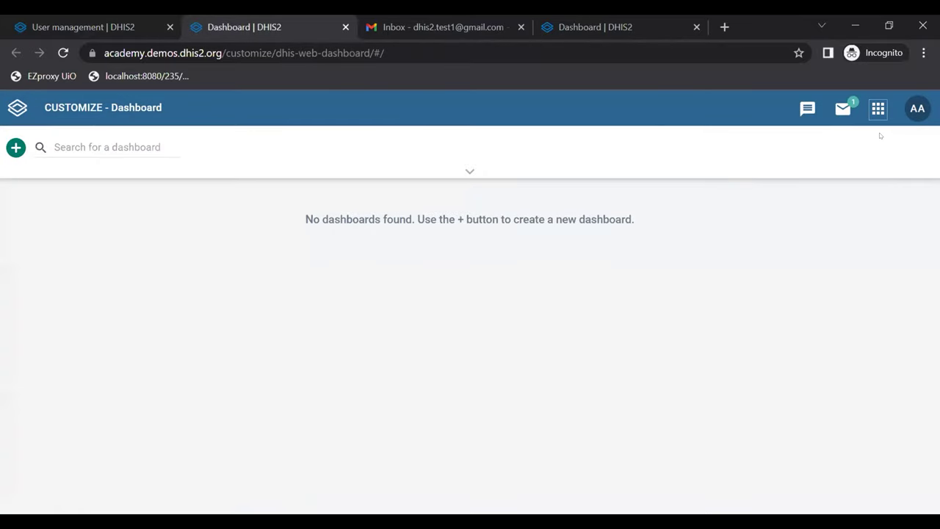
left_click(877, 109)
left_click(727, 312)
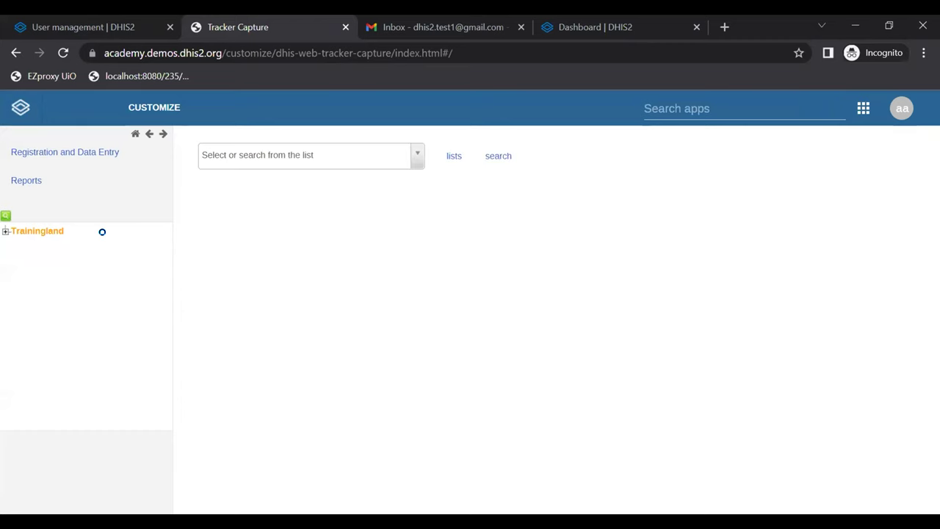
left_click(5, 230)
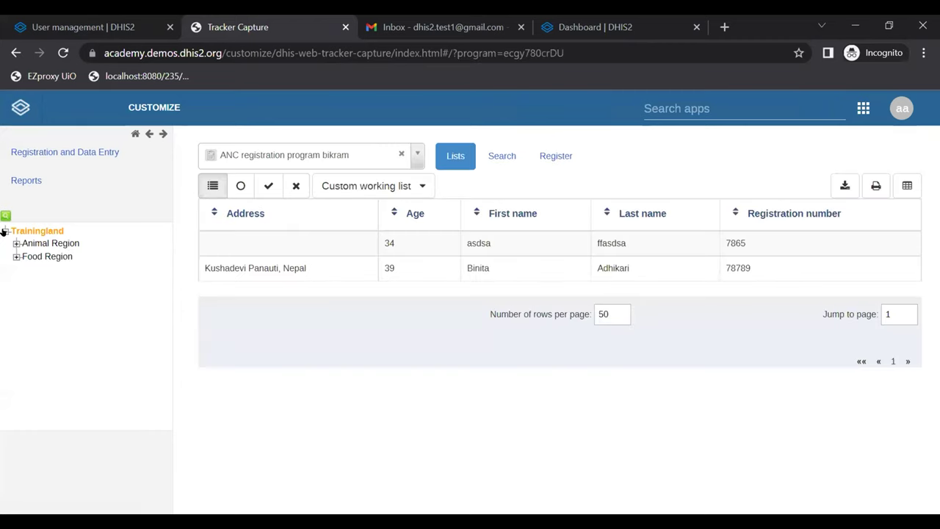
left_click(293, 268)
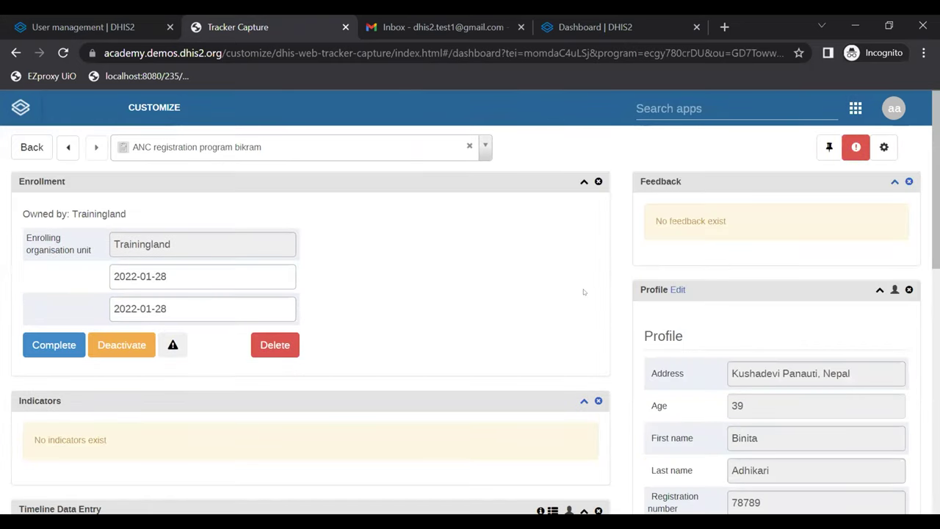
scroll(399, 231, "down", 2)
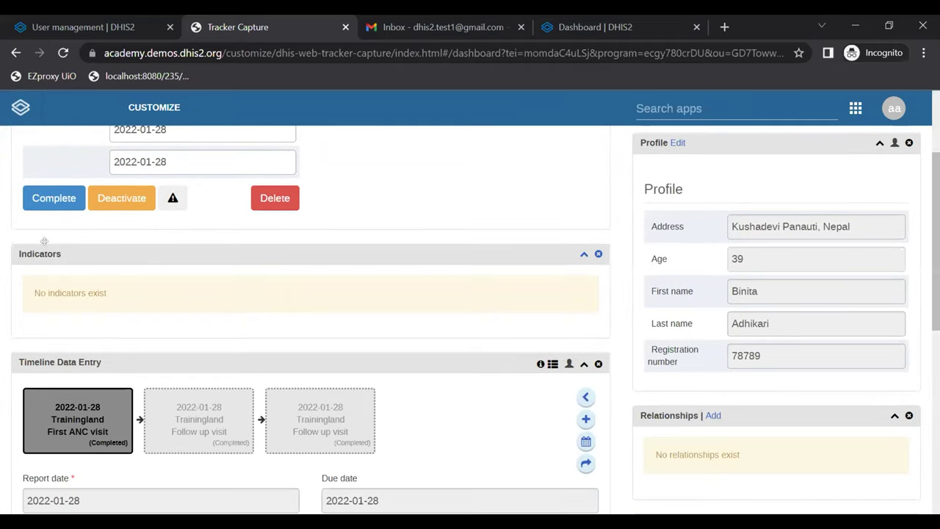
scroll(428, 279, "down", 1)
scroll(440, 279, "up", 2)
scroll(440, 279, "down", 3)
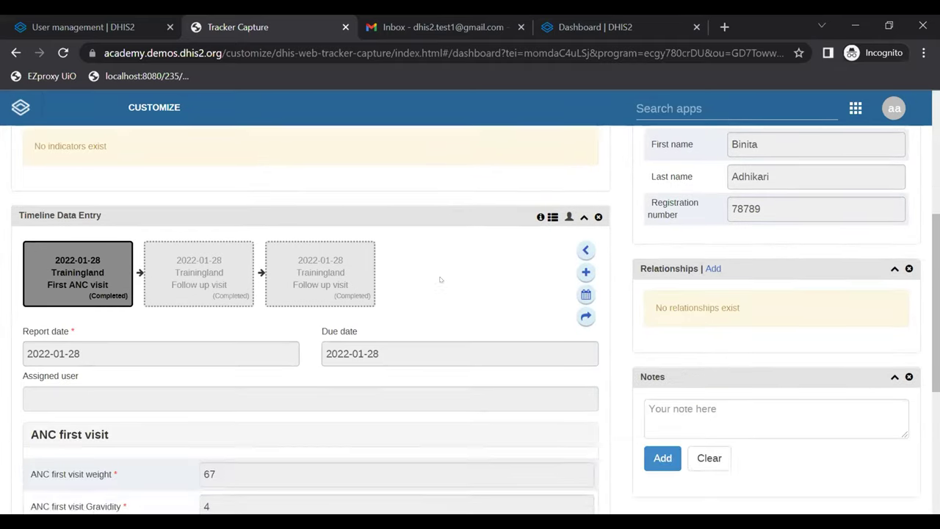
scroll(441, 279, "down", 1)
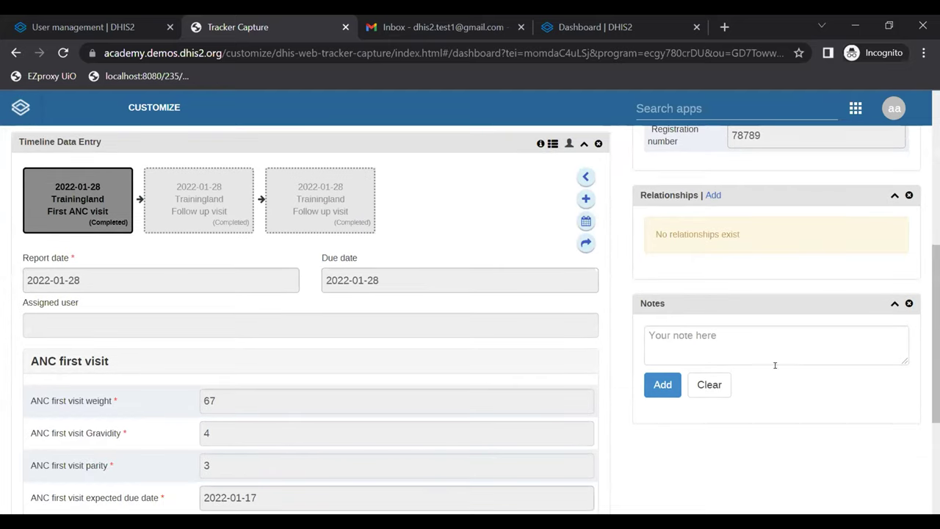
scroll(783, 416, "up", 5)
scroll(790, 420, "down", 4)
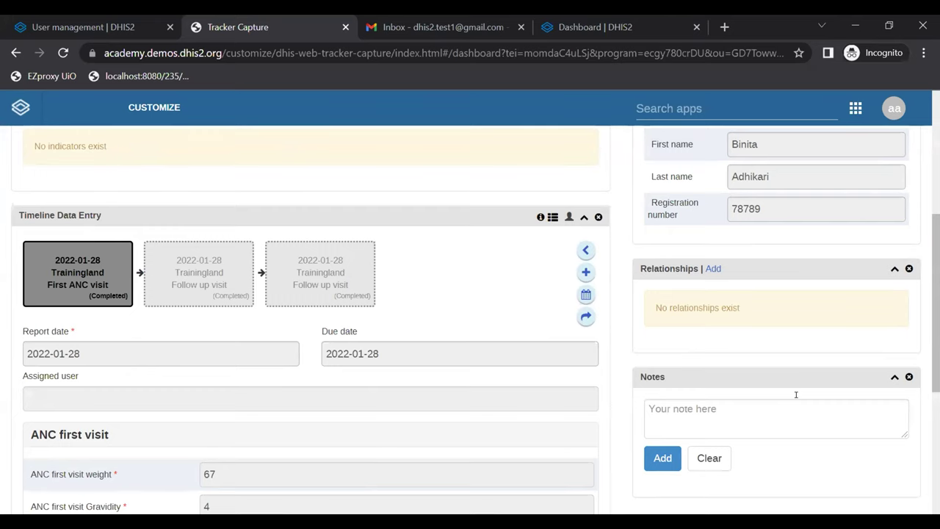
scroll(757, 419, "up", 4)
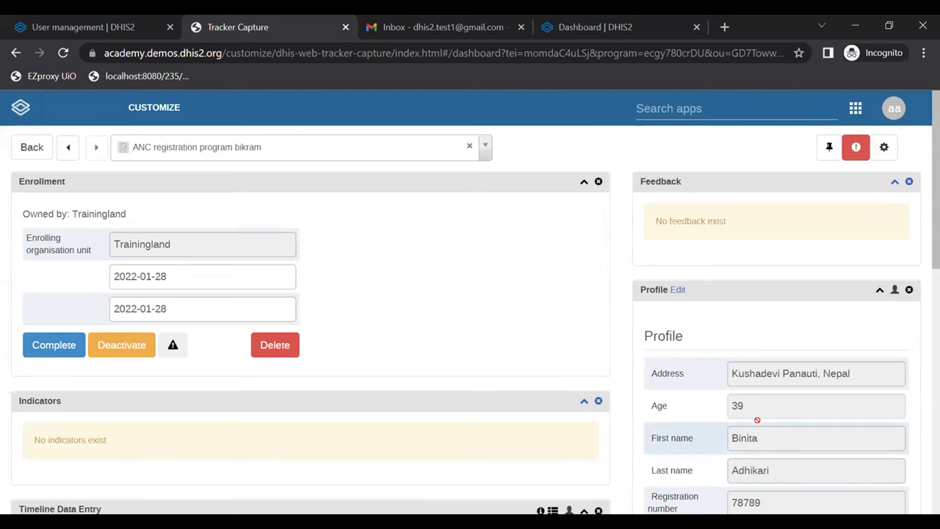
Return to the 'User management | DHIS2' tab with the role's Apps and Tracker authorities.
left_click(48, 21)
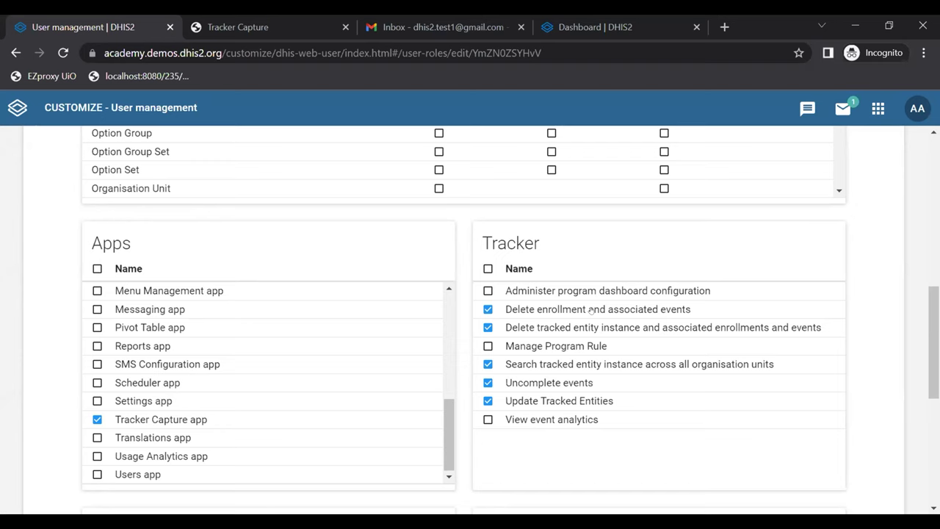
scroll(601, 333, "down", 1)
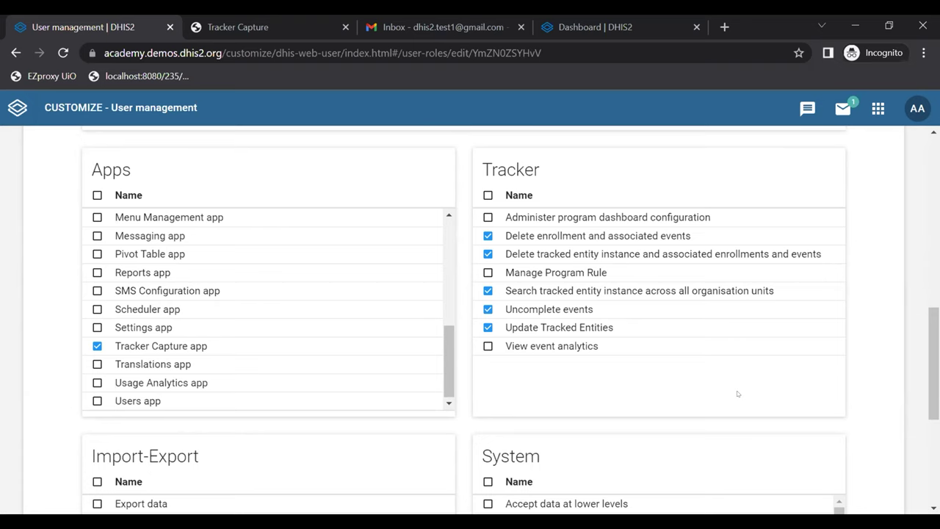
scroll(715, 401, "down", 1)
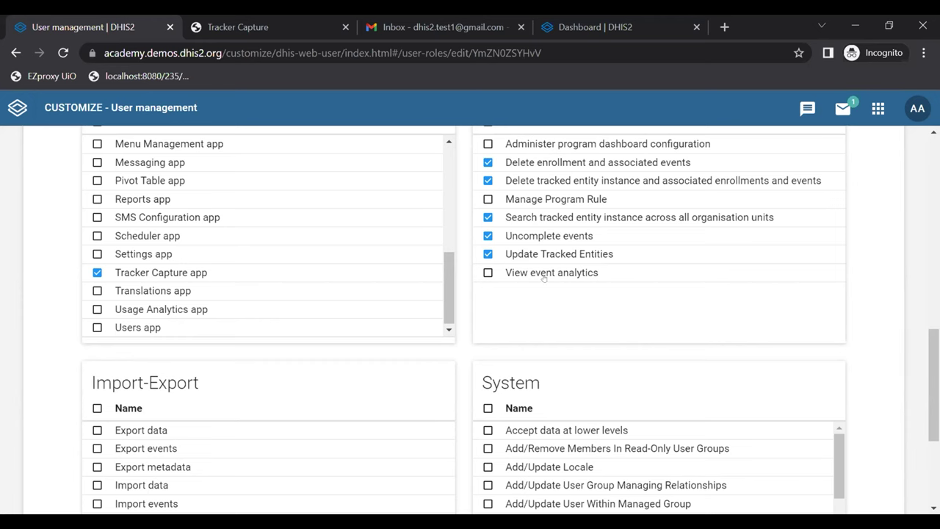
scroll(596, 293, "down", 3)
scroll(599, 311, "down", 6)
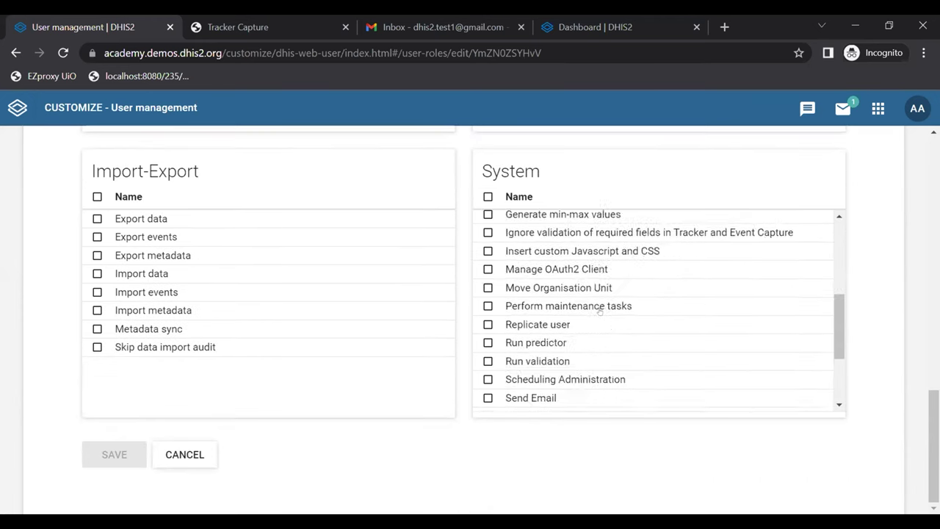
scroll(310, 323, "up", 2)
scroll(310, 323, "up", 10)
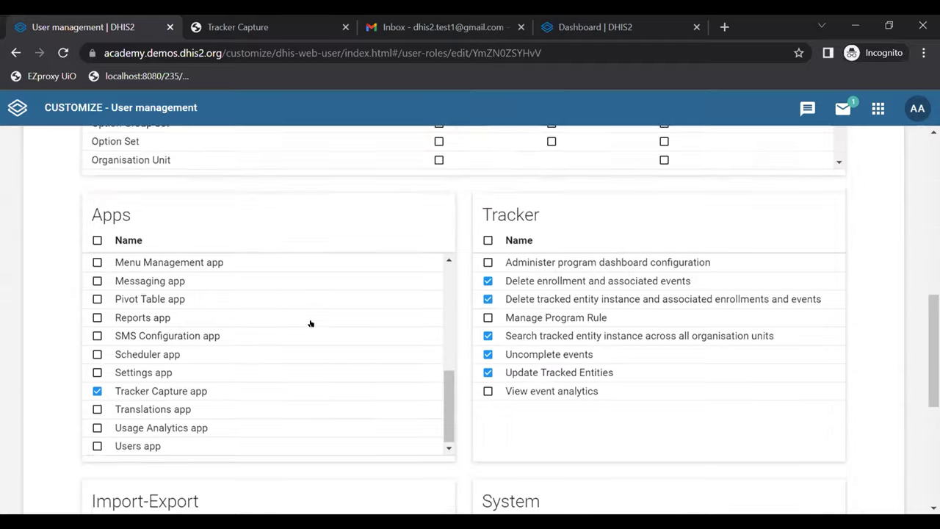
scroll(309, 326, "down", 5)
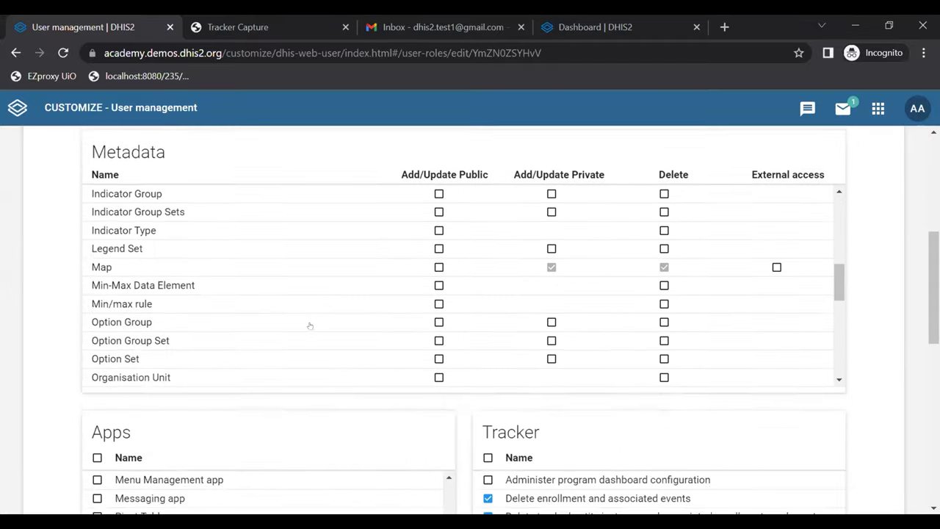
scroll(310, 326, "down", 1)
scroll(310, 326, "down", 1)
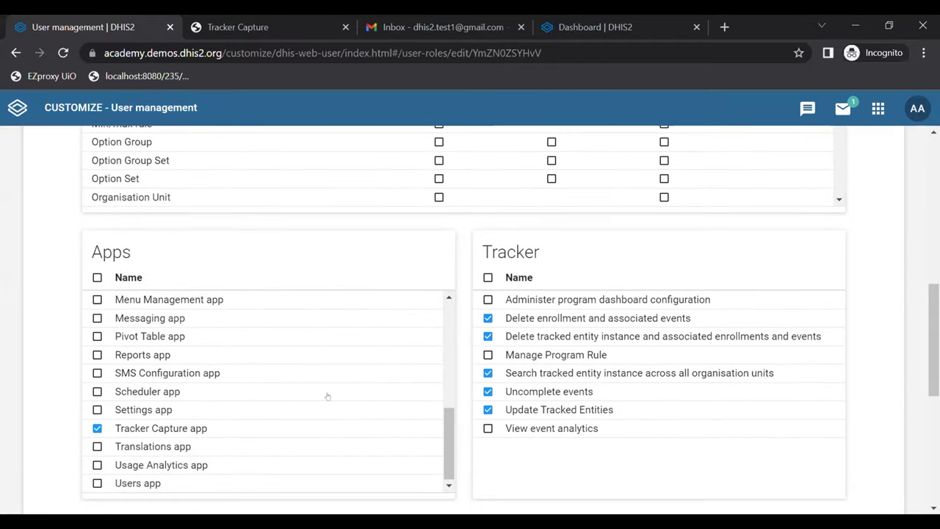
scroll(340, 427, "up", 4)
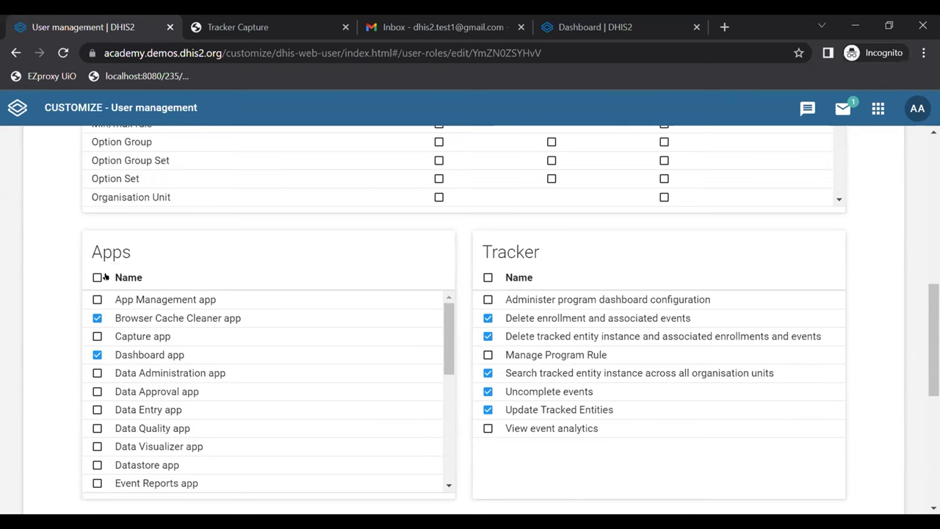
scroll(237, 254, "up", 3)
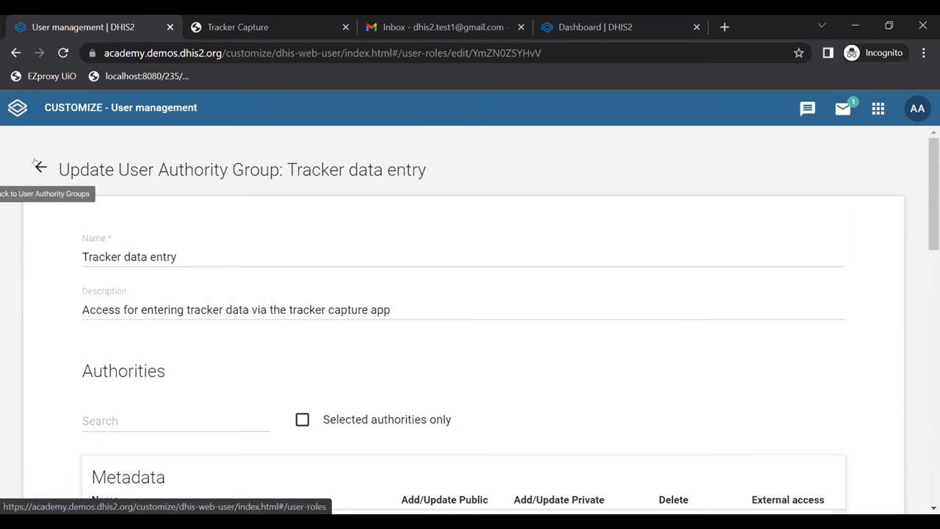
Go from user roles to the users list and search for 'tracke'.
left_click(37, 165)
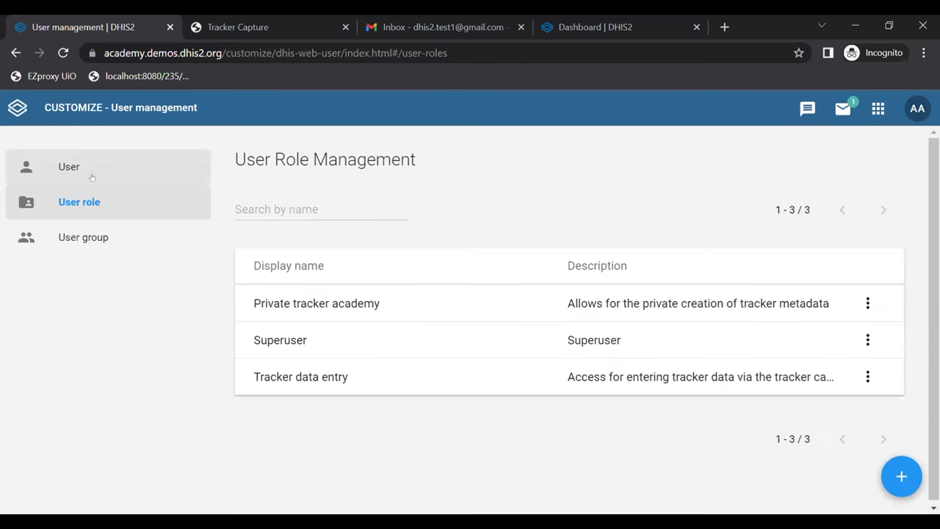
left_click(80, 166)
left_click(269, 203)
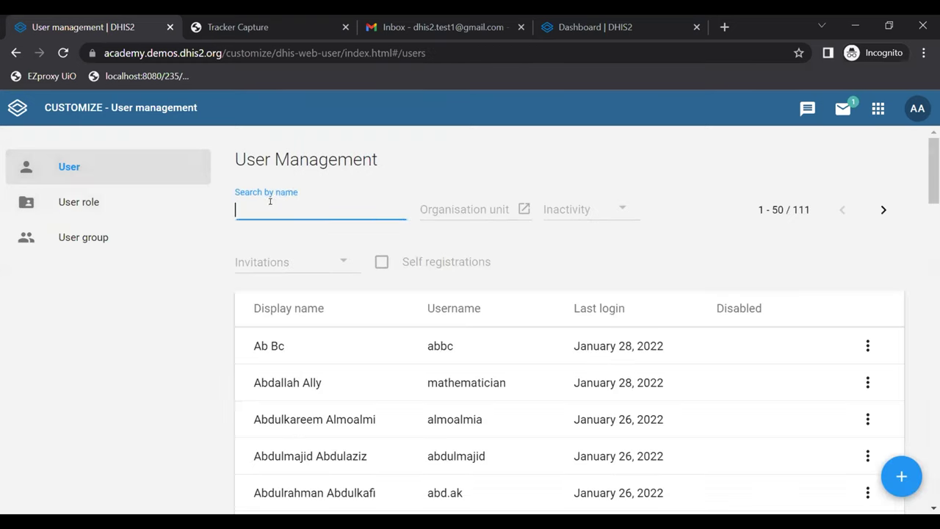
type("tracke")
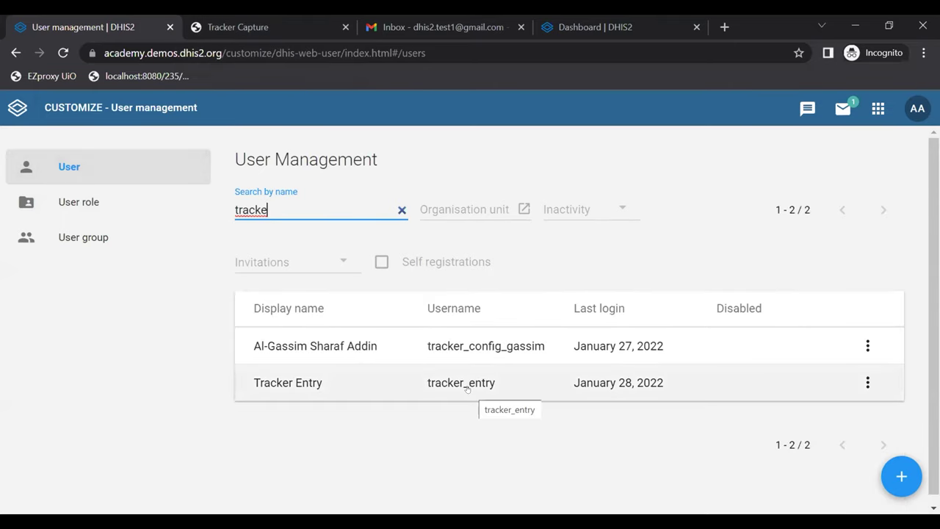
Open the Tracker Entry user and check its selected role, Tracker data entry.
left_click(467, 385)
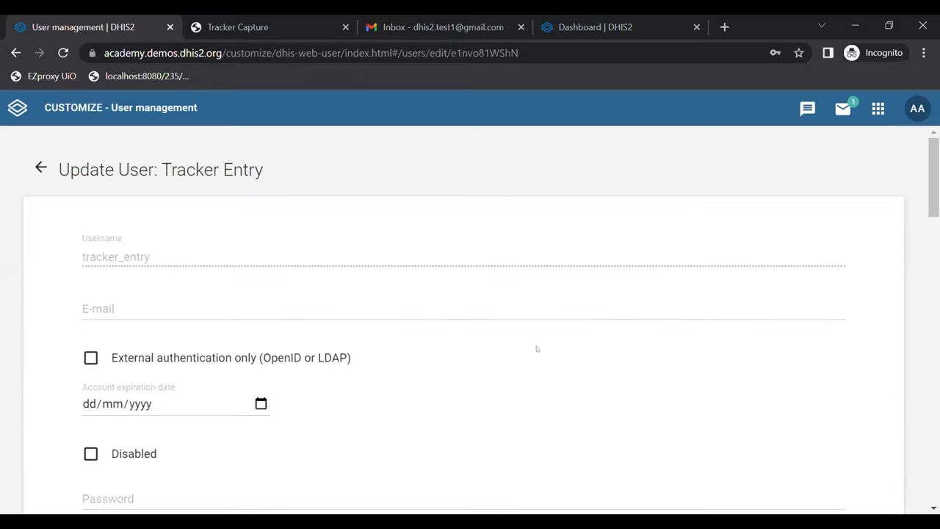
scroll(535, 347, "down", 4)
scroll(535, 348, "down", 10)
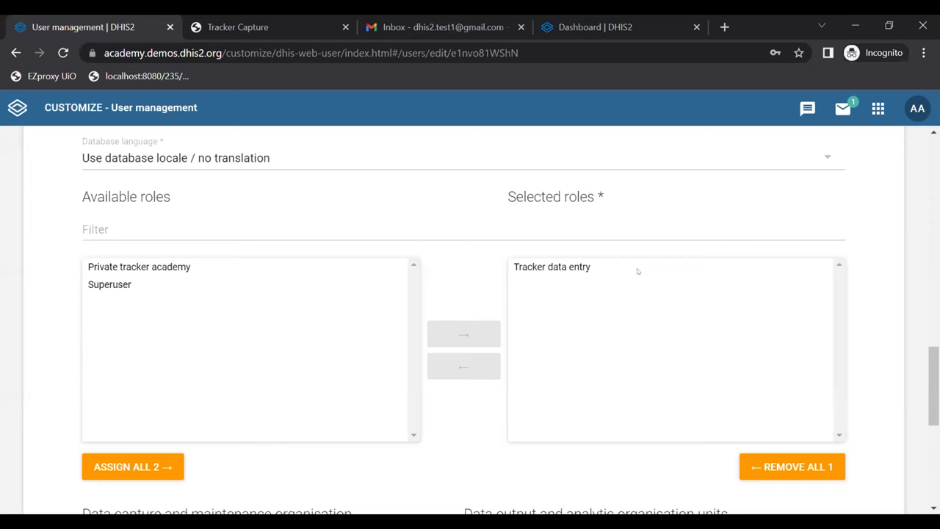
scroll(621, 291, "up", 10)
scroll(620, 292, "down", 15)
scroll(614, 285, "up", 5)
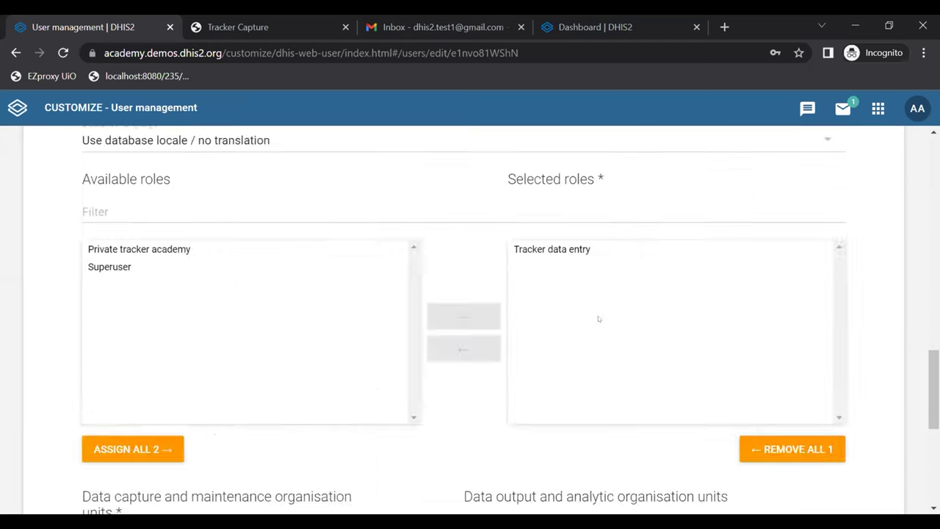
scroll(599, 319, "up", 1)
scroll(514, 303, "up", 5)
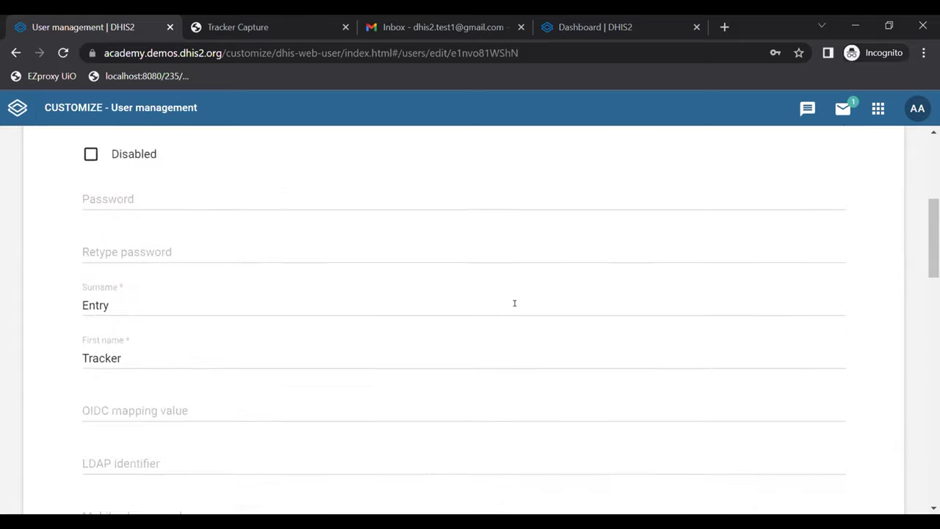
scroll(514, 304, "up", 5)
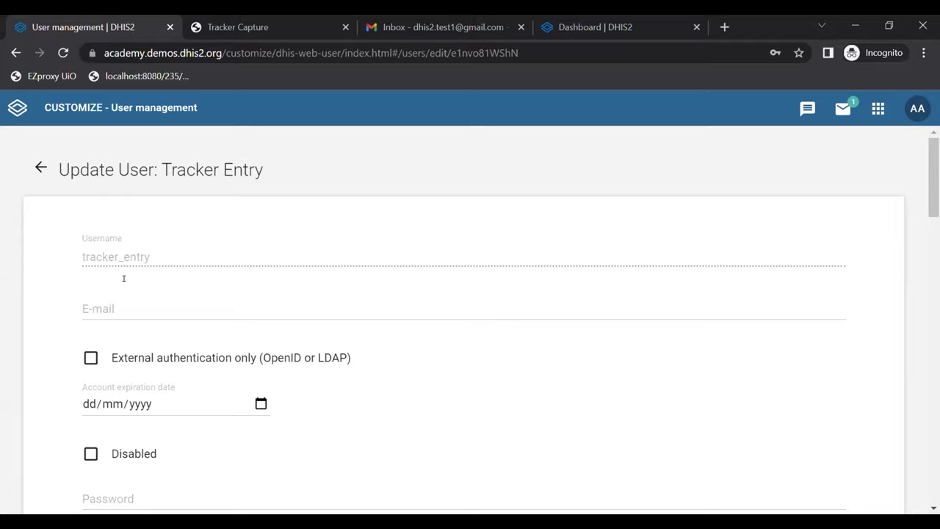
scroll(123, 278, "down", 10)
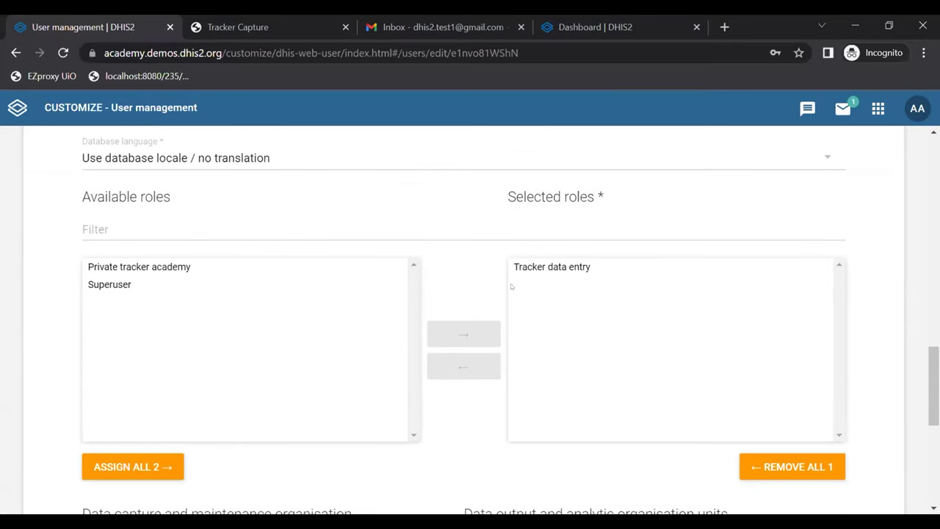
scroll(581, 283, "up", 10)
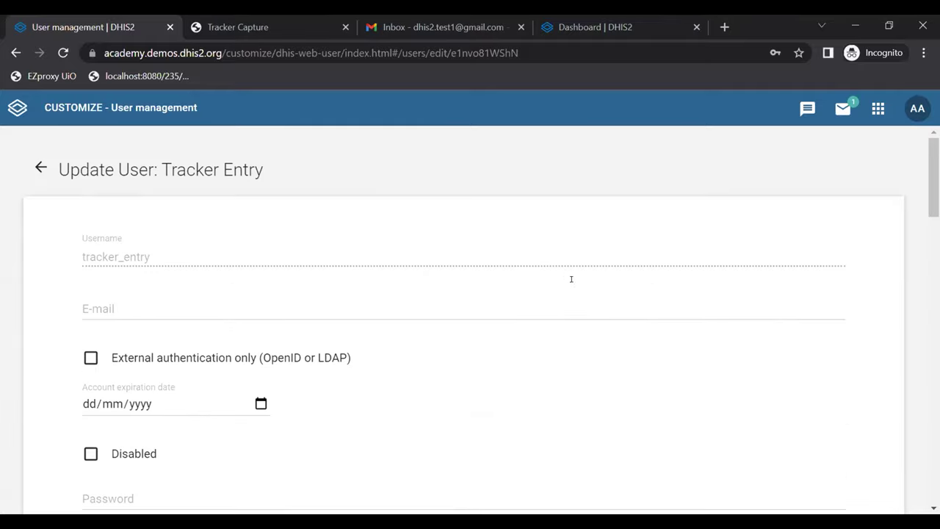
Return to user roles and review the Tracker data entry role's granted Apps and Tracker authorities.
left_click(40, 168)
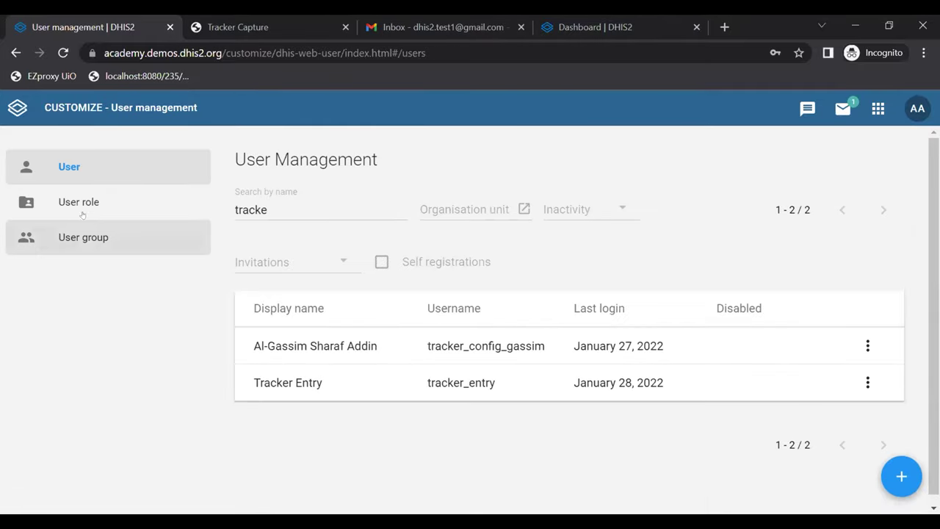
left_click(81, 203)
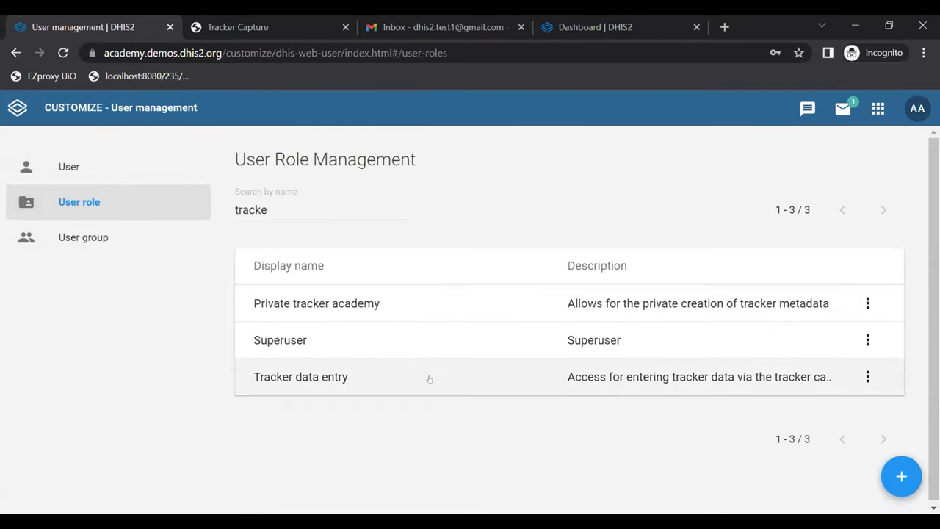
left_click(430, 379)
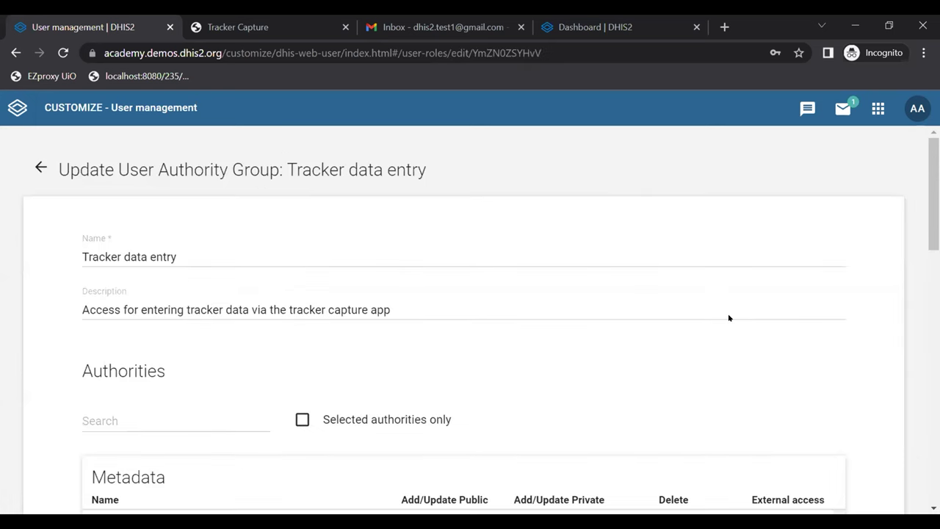
scroll(728, 317, "down", 5)
scroll(728, 323, "down", 1)
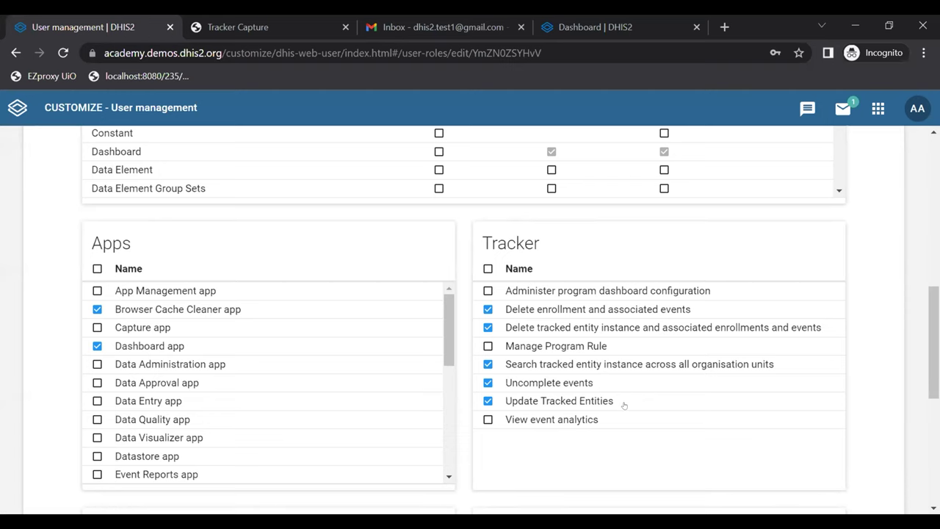
scroll(623, 405, "up", 10)
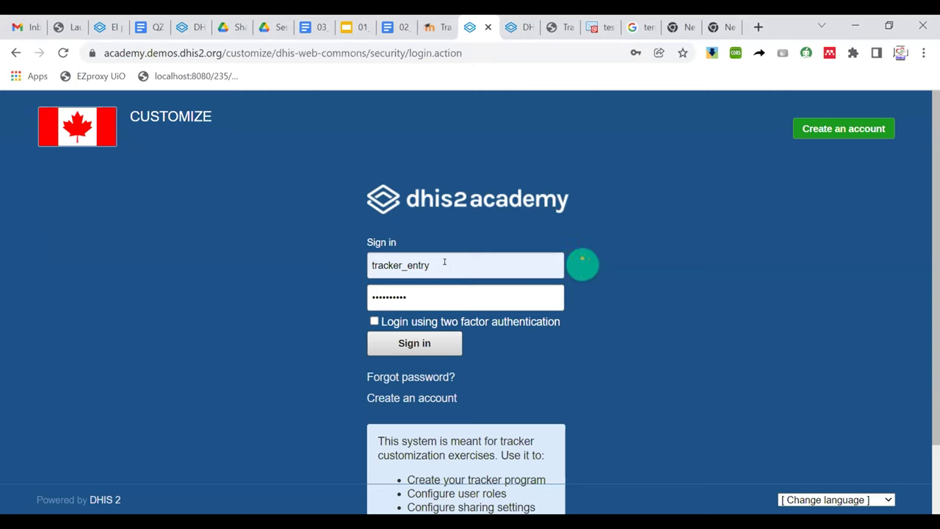
Sign in as the tracker data-entry user, decline saving the password, and show the apps list.
left_click(408, 345)
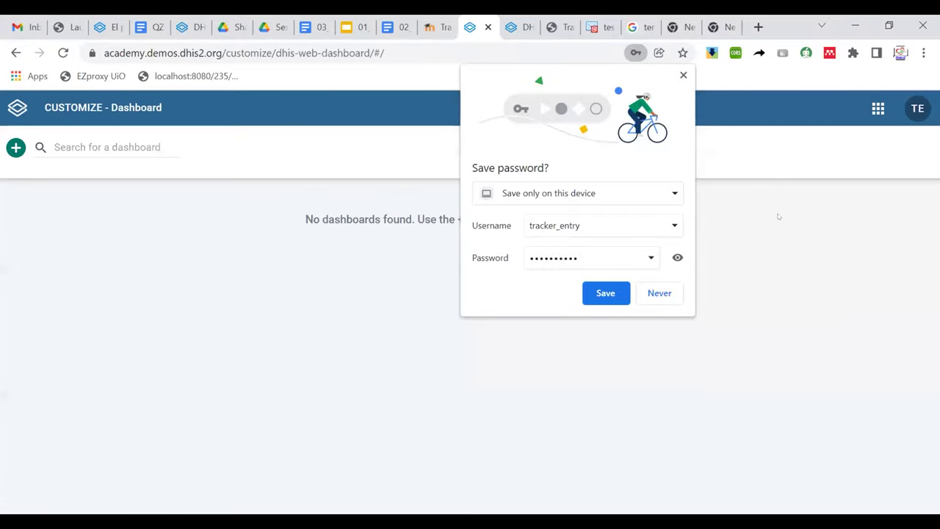
left_click(857, 184)
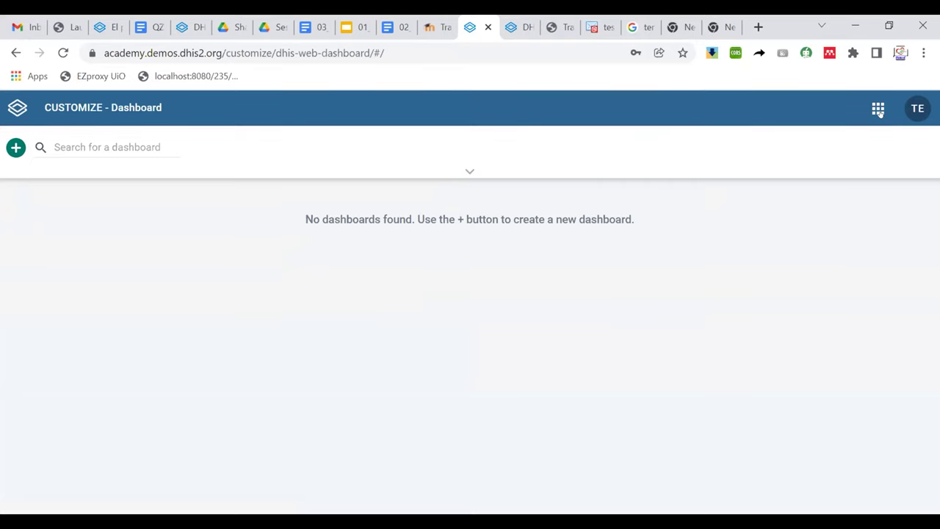
left_click(879, 112)
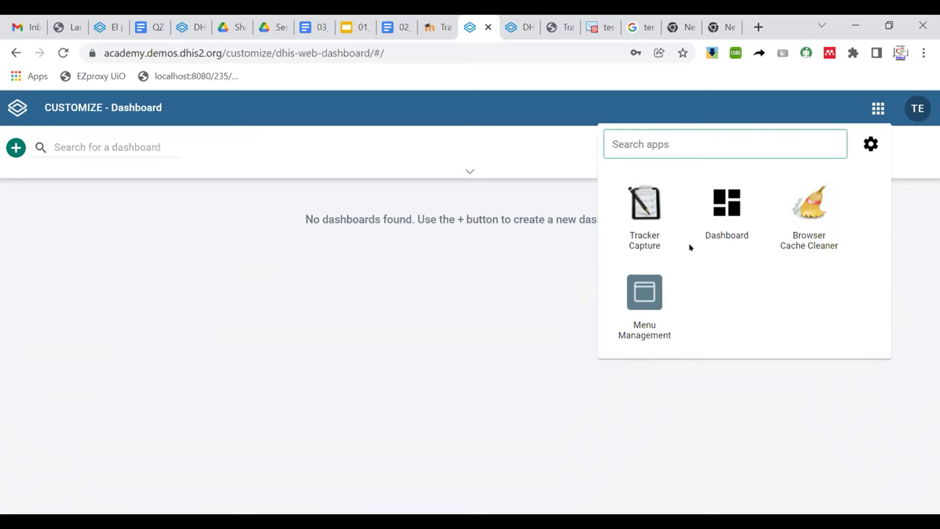
Launch Tracker Capture, expand Bird District, and browse its facilities from Cardinal Hospital Gateway PHC to Parrot District Hospital.
left_click(645, 212)
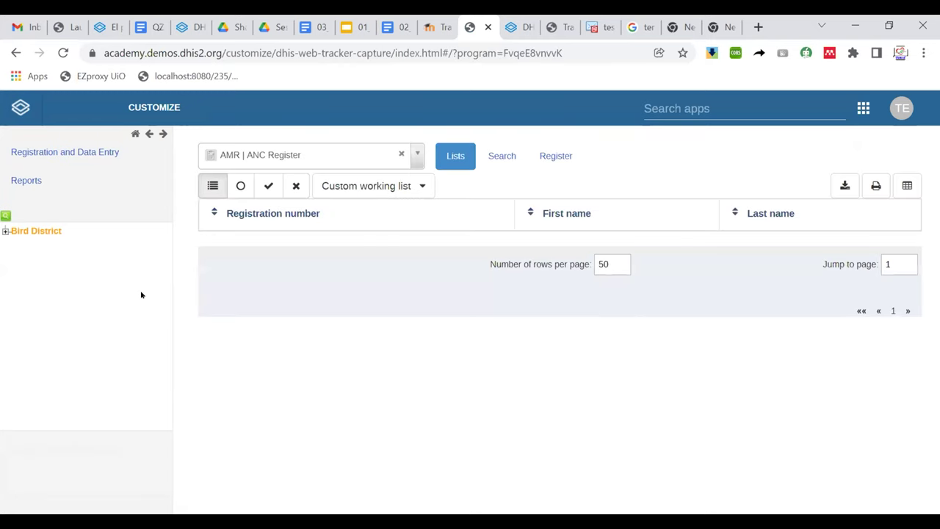
left_click(4, 230)
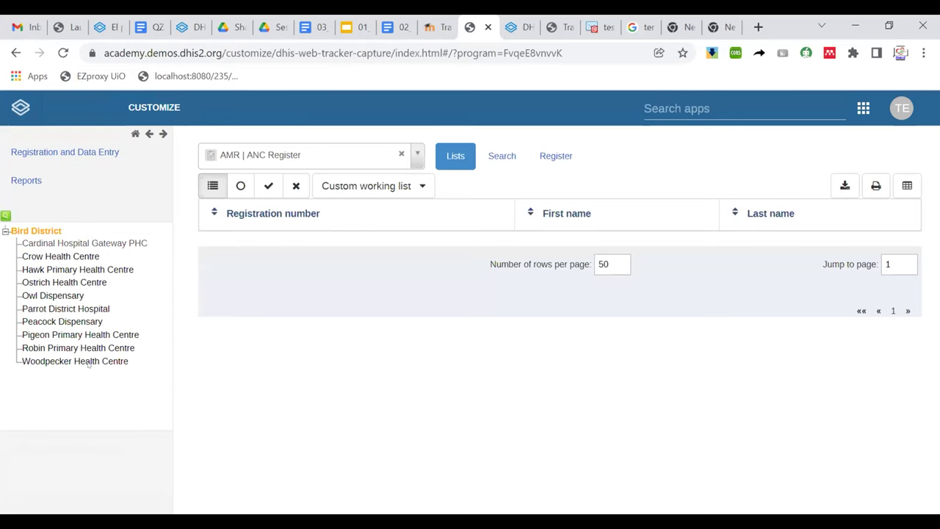
left_click(67, 245)
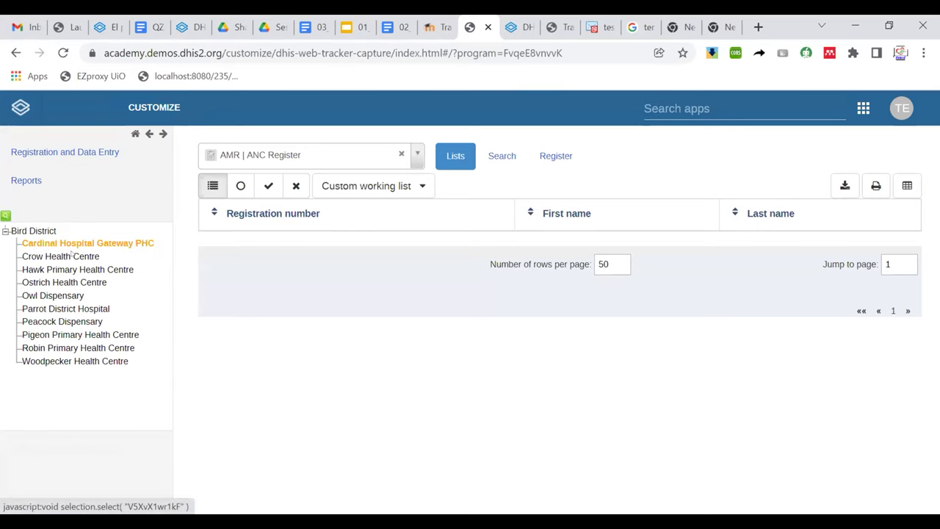
left_click(67, 255)
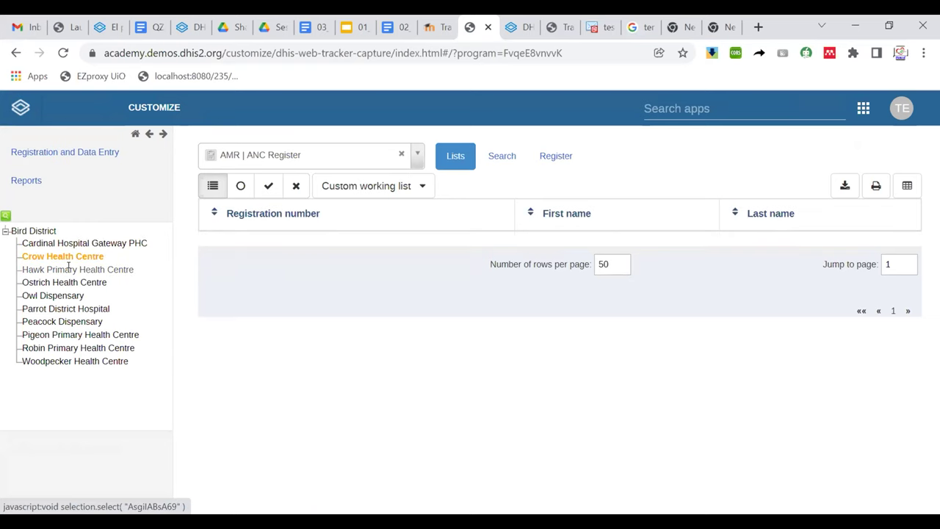
left_click(68, 268)
left_click(69, 282)
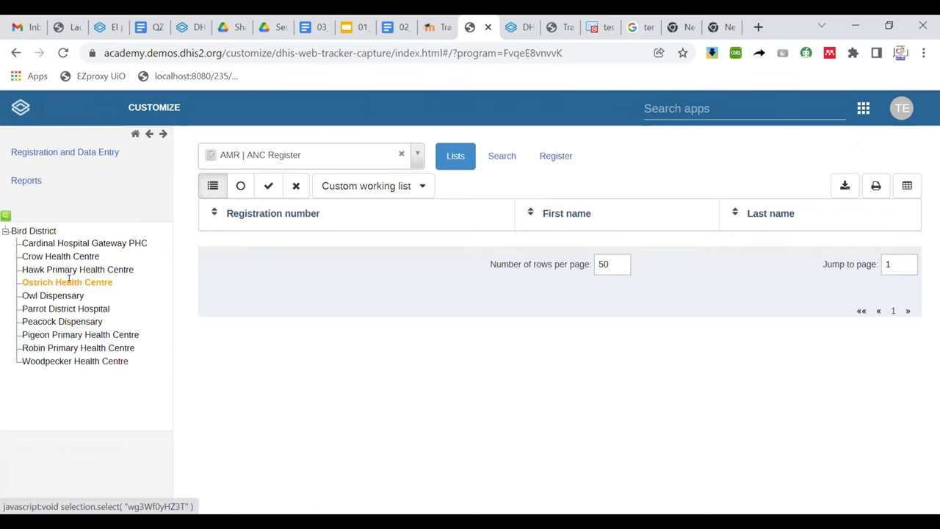
left_click(62, 295)
left_click(66, 307)
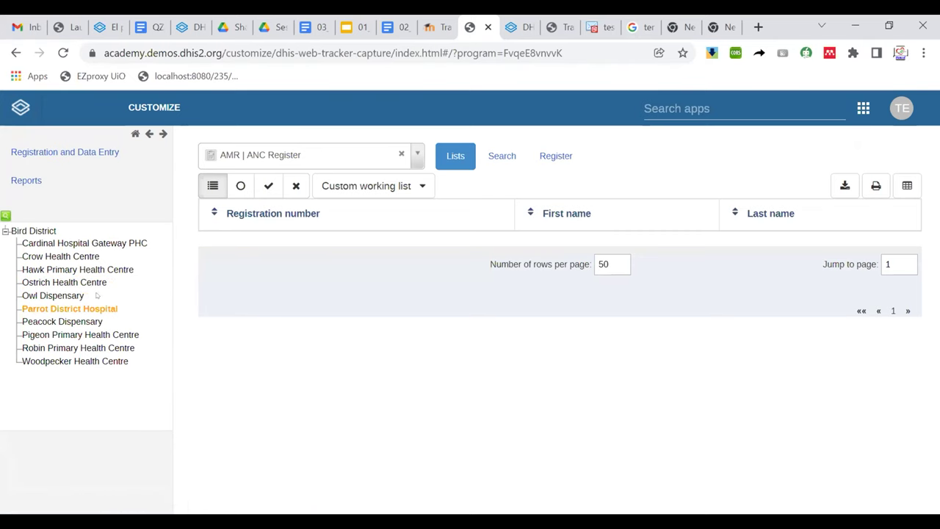
left_click(92, 243)
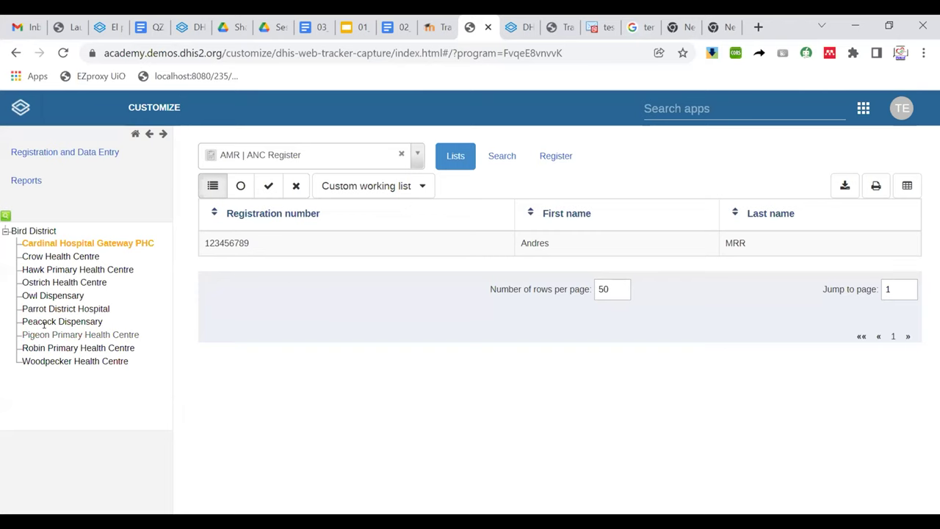
left_click(66, 308)
Switch the program to TB Treatment Card.
left_click(418, 153)
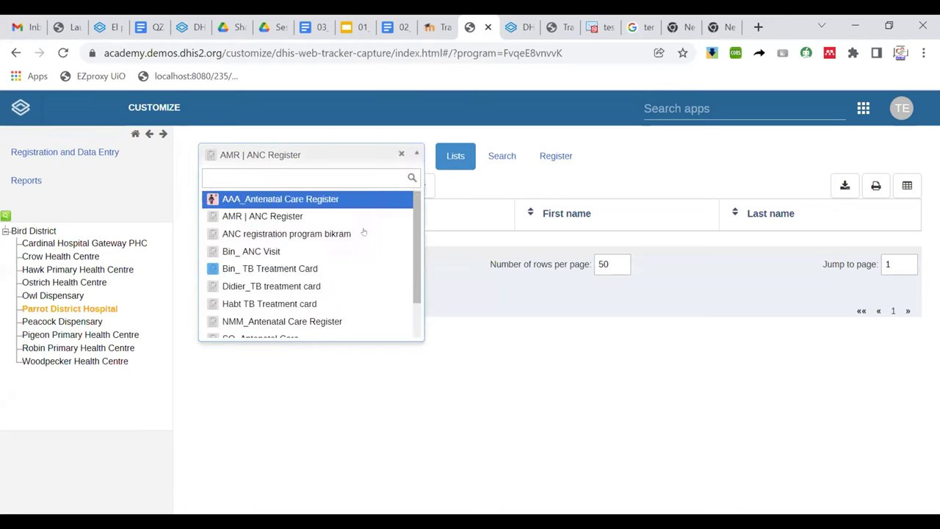
type("tb")
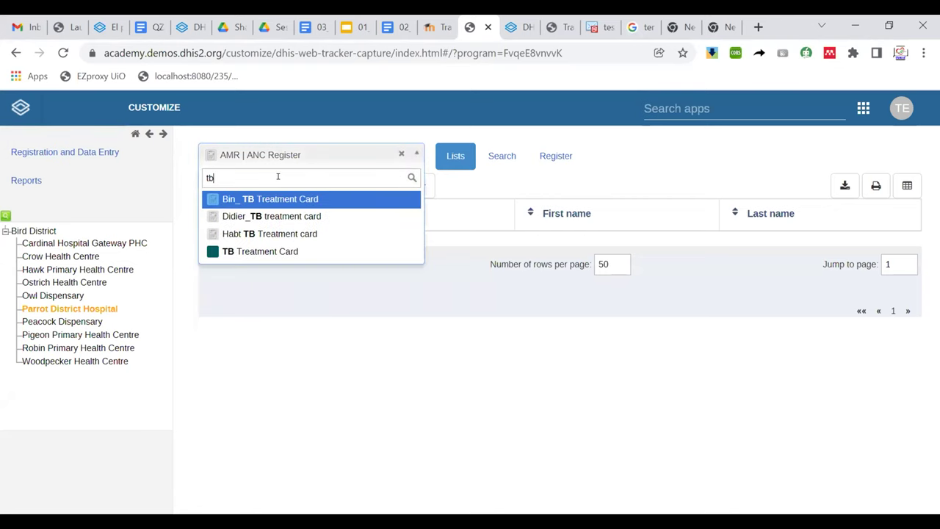
left_click(276, 252)
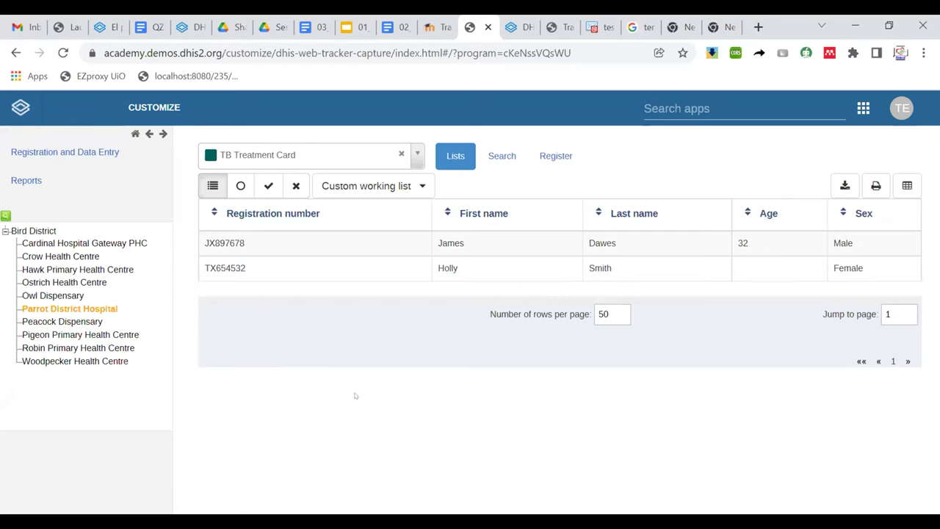
Open the 32-year-old male patient's TB Treatment Card dashboard.
left_click(363, 246)
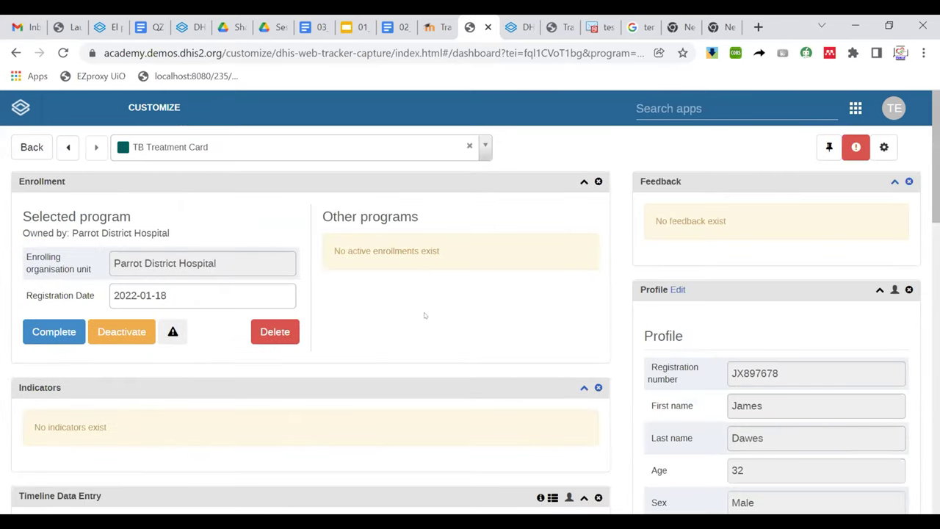
scroll(424, 312, "down", 5)
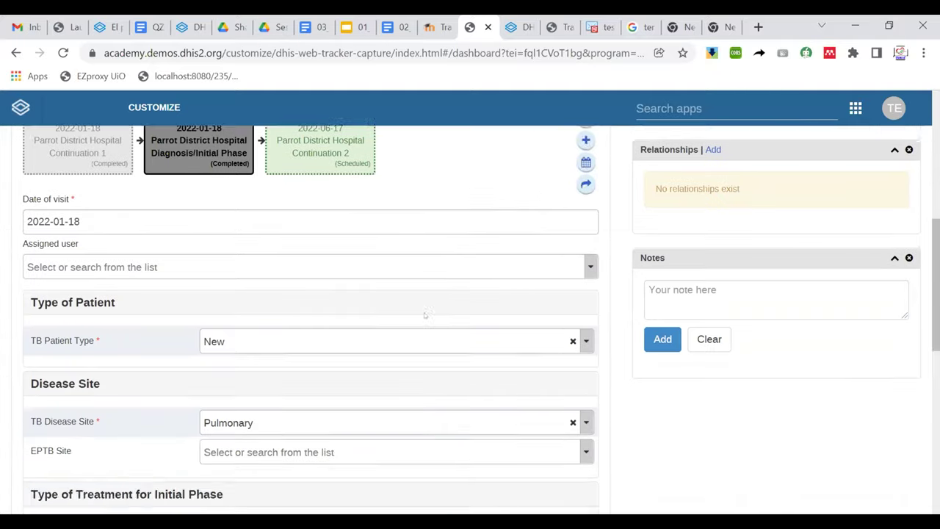
scroll(423, 314, "down", 4)
scroll(419, 318, "up", 6)
Open the Continuation 1 event, then glance at the scheduled Continuation 2 event.
mouse_move(51, 241)
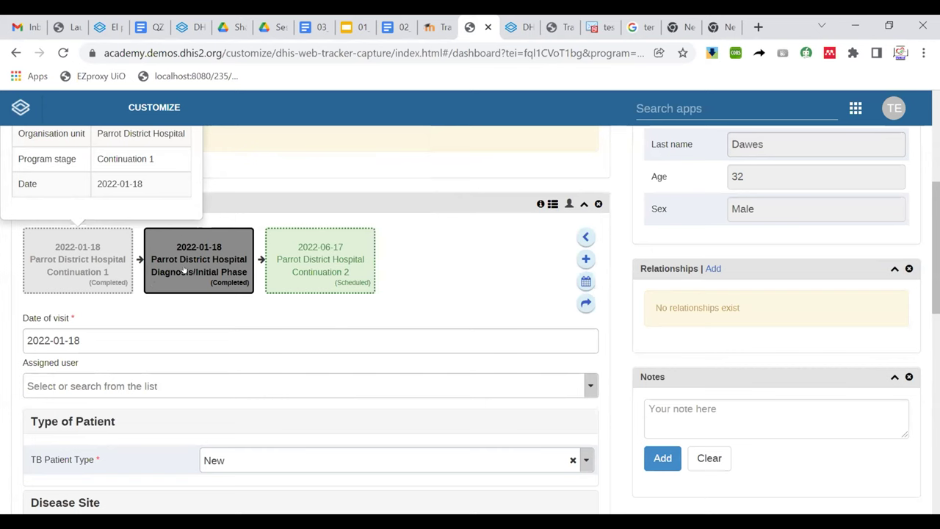
left_click(74, 262)
scroll(441, 309, "down", 5)
scroll(439, 310, "up", 5)
left_click(319, 328)
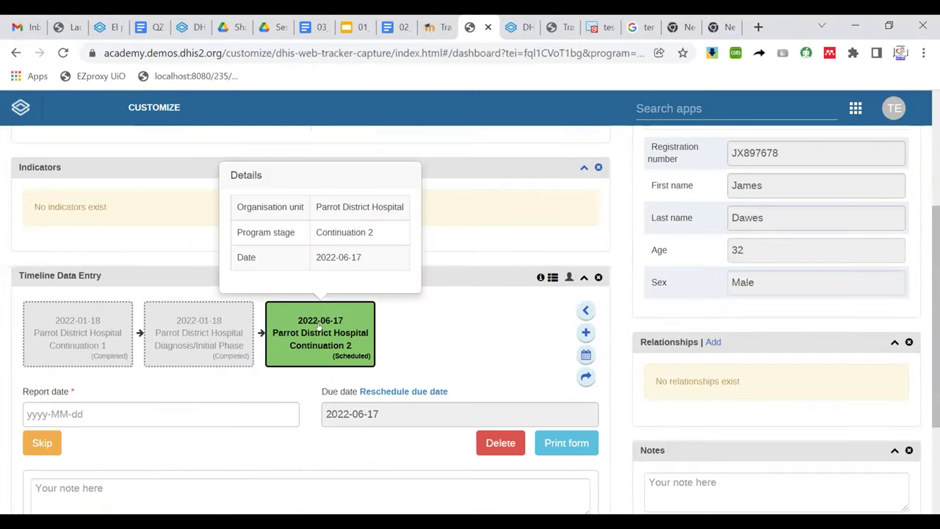
scroll(319, 328, "down", 3)
scroll(317, 325, "up", 4)
Return to the completed Continuation 1 event and review its 78 kg weight and sputum smear result.
left_click(88, 374)
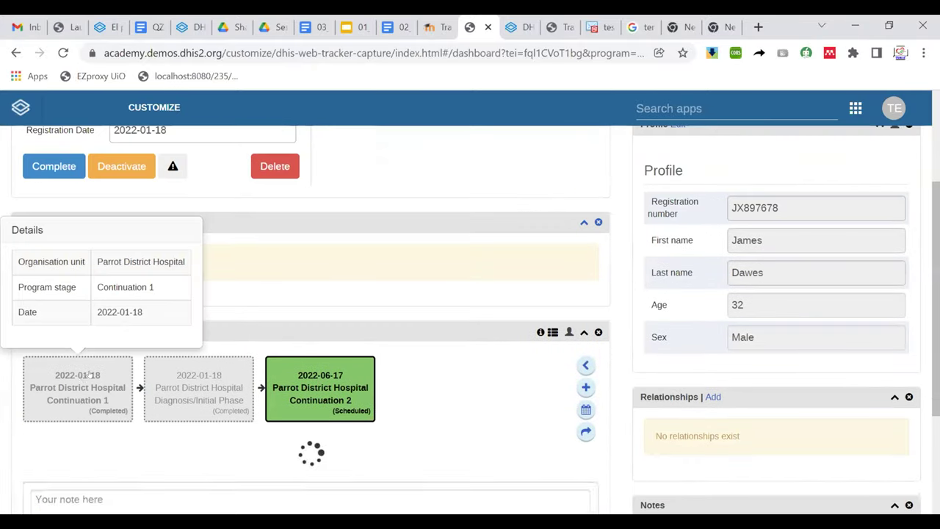
scroll(119, 299, "down", 2)
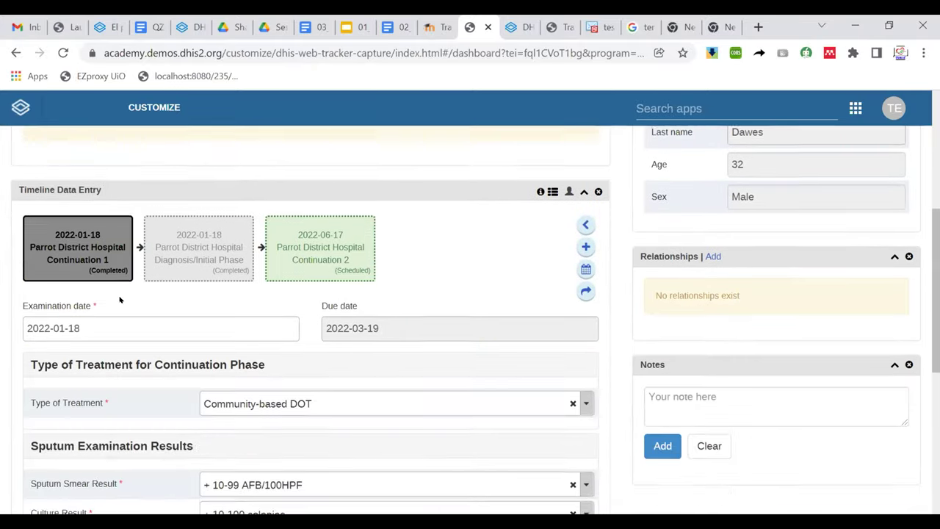
scroll(87, 268, "down", 1)
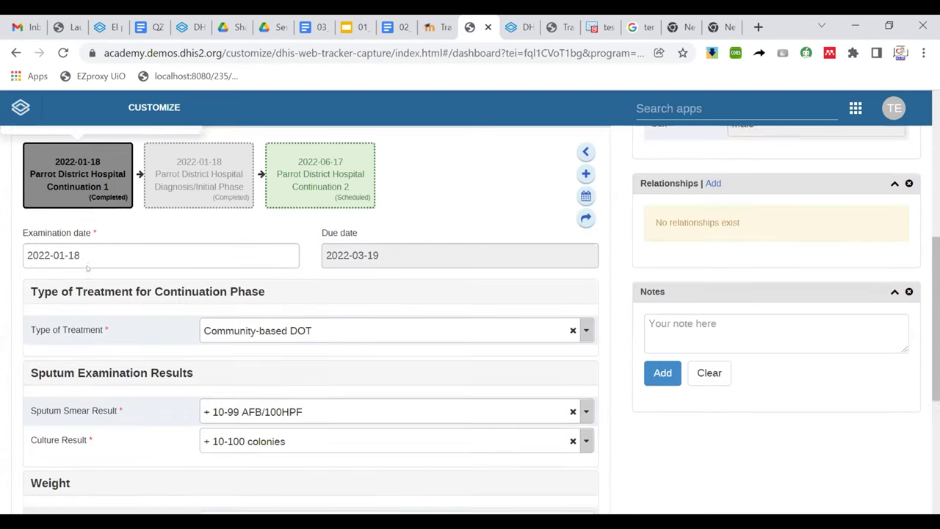
scroll(86, 267, "down", 2)
scroll(255, 240, "down", 1)
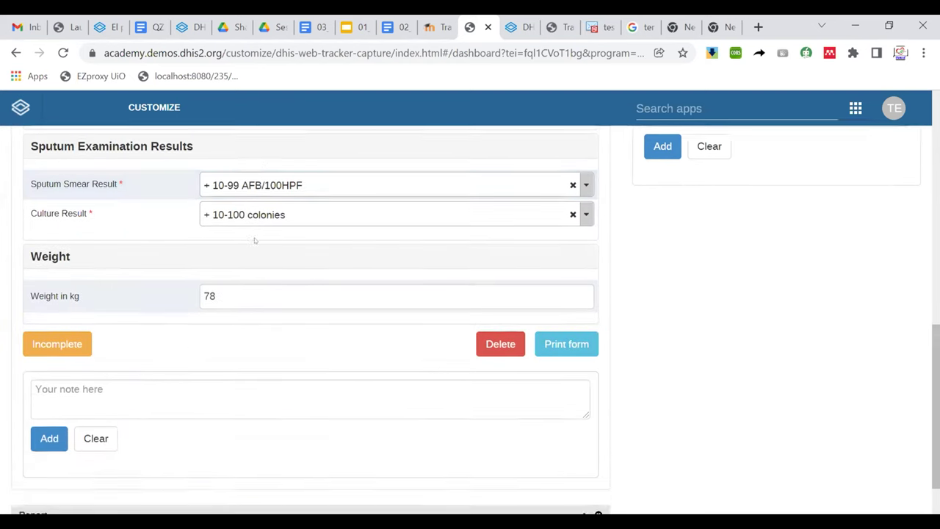
scroll(255, 240, "down", 1)
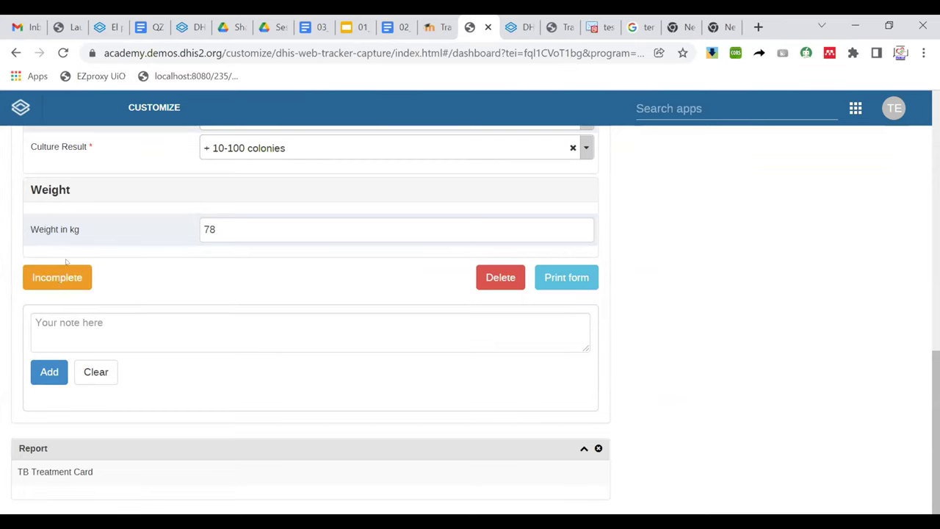
scroll(83, 294, "up", 4)
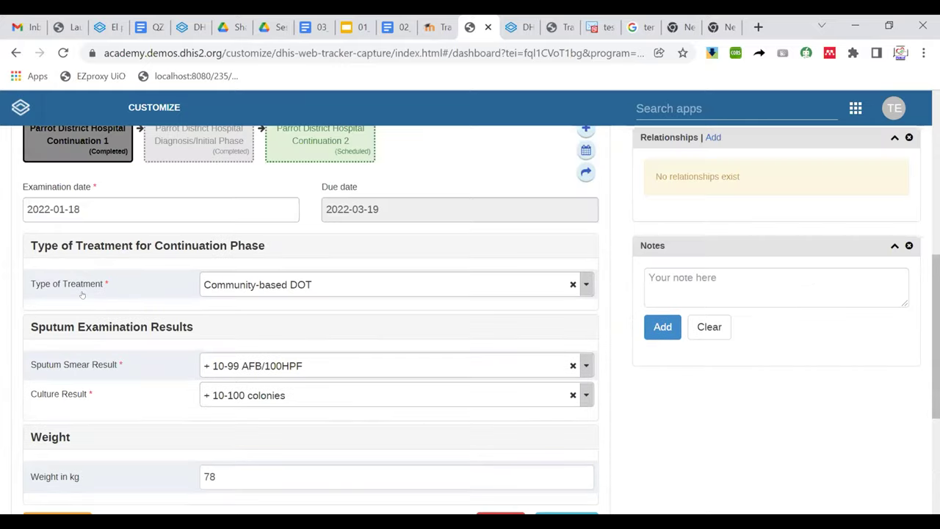
scroll(82, 294, "down", 3)
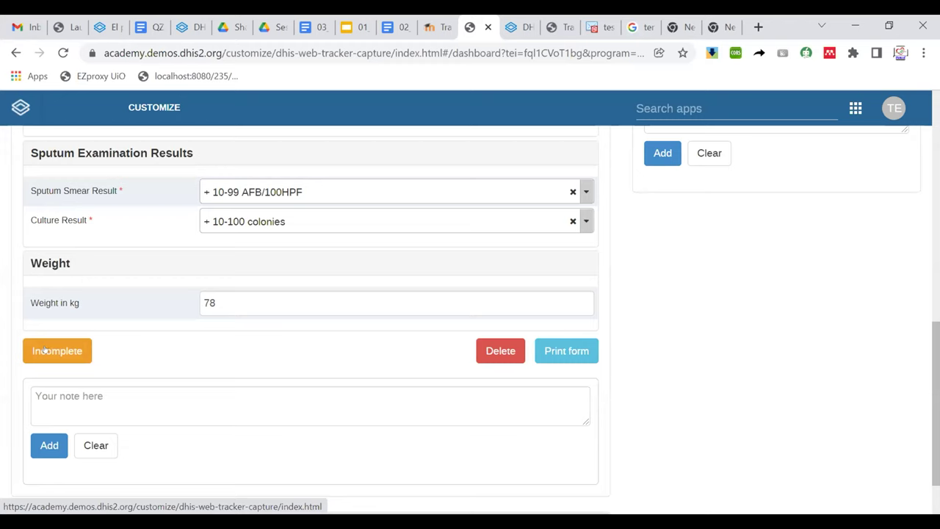
left_click(50, 353)
left_click(49, 354)
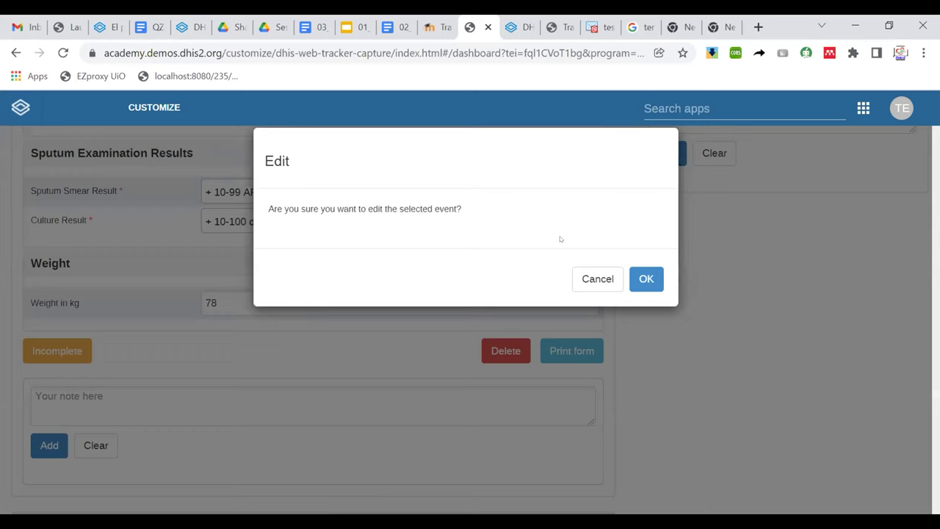
left_click(646, 279)
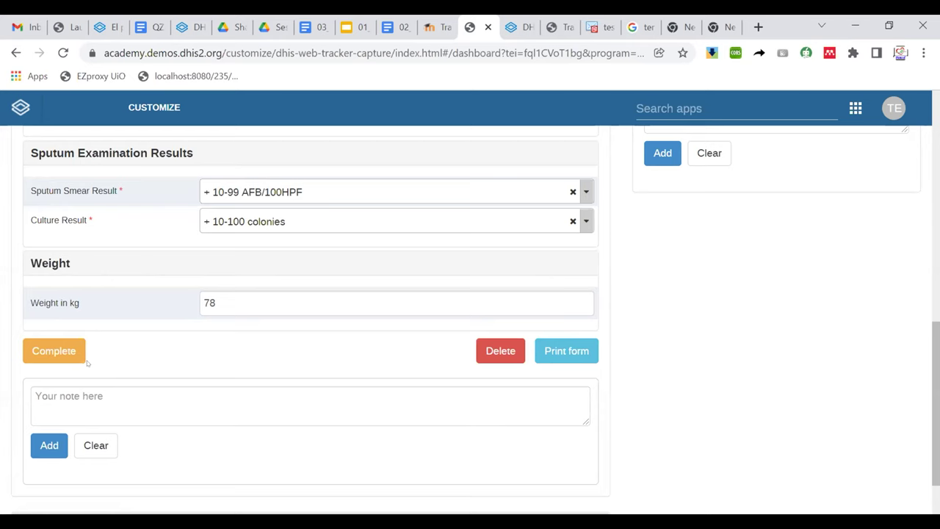
scroll(88, 359, "up", 2)
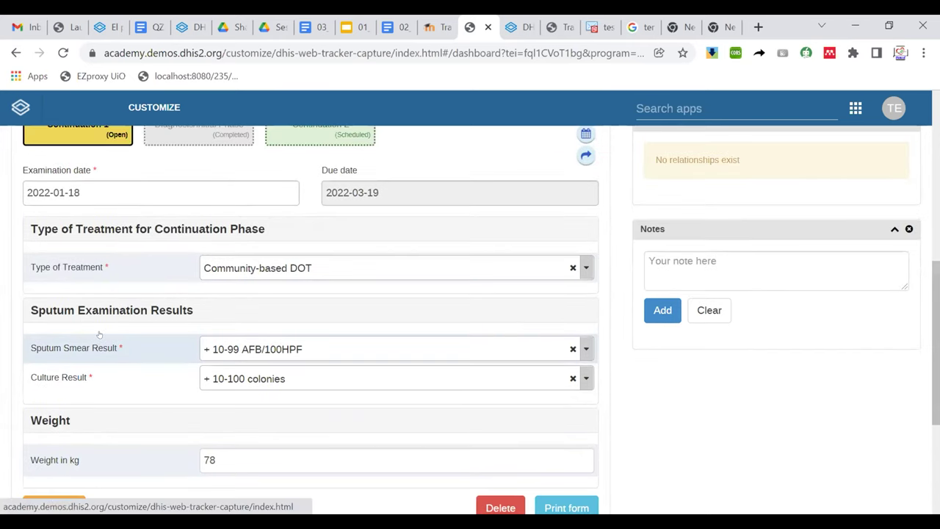
scroll(100, 334, "up", 1)
scroll(97, 341, "down", 2)
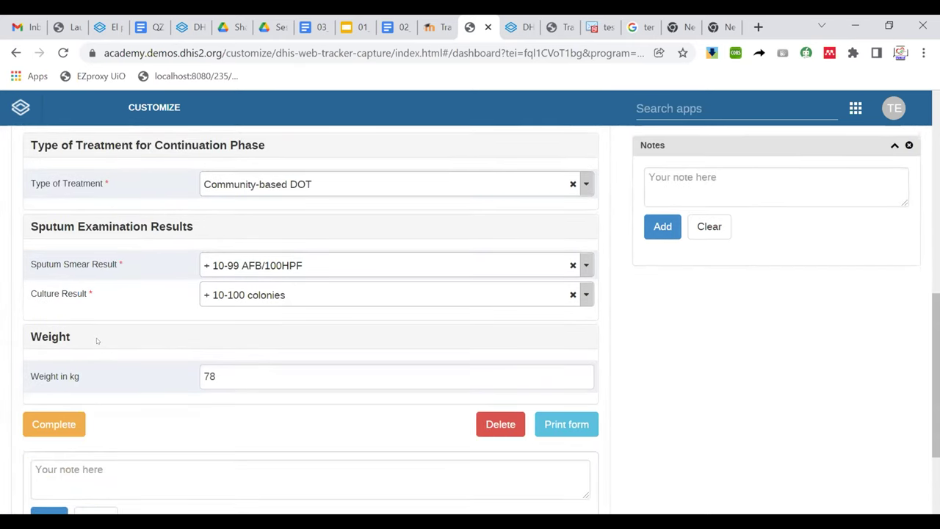
scroll(97, 340, "up", 10)
scroll(97, 340, "down", 3)
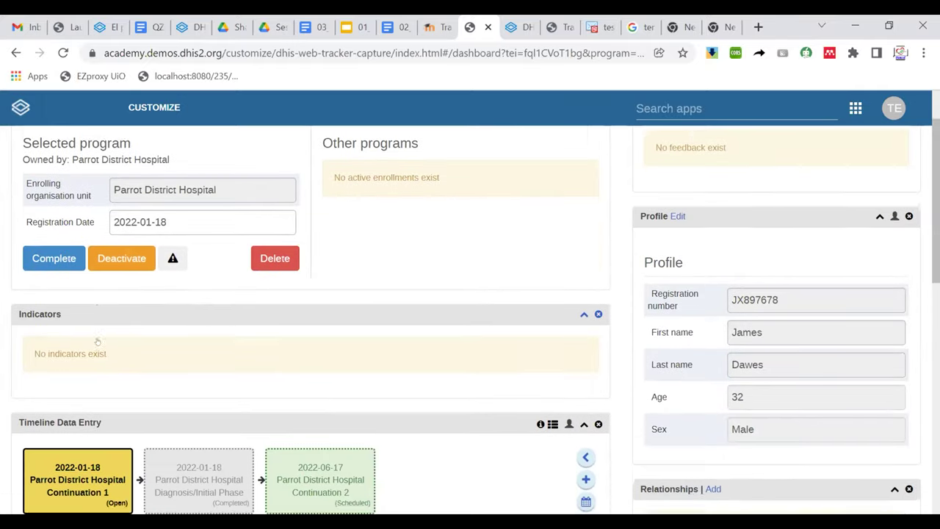
scroll(566, 338, "up", 2)
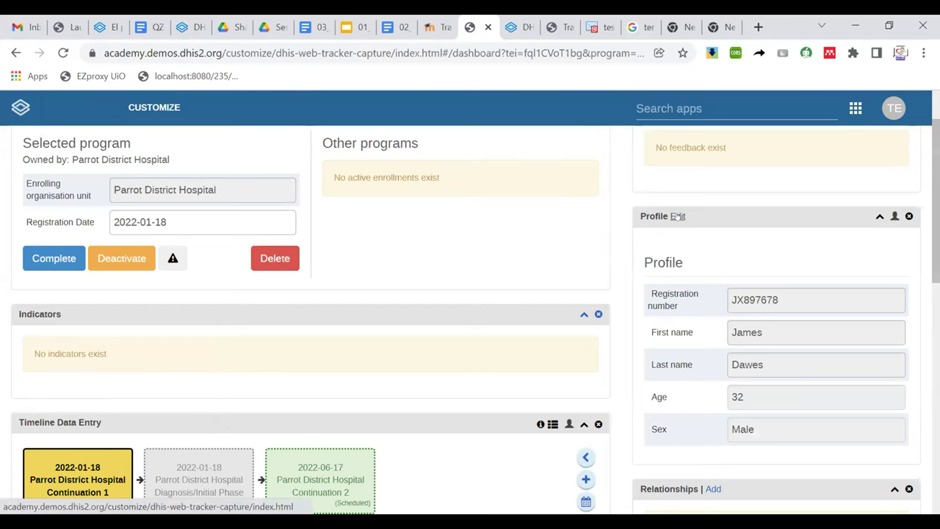
Edit the patient profile, changing Age from 32 to 31, and save it.
left_click(676, 216)
scroll(759, 208, "down", 2)
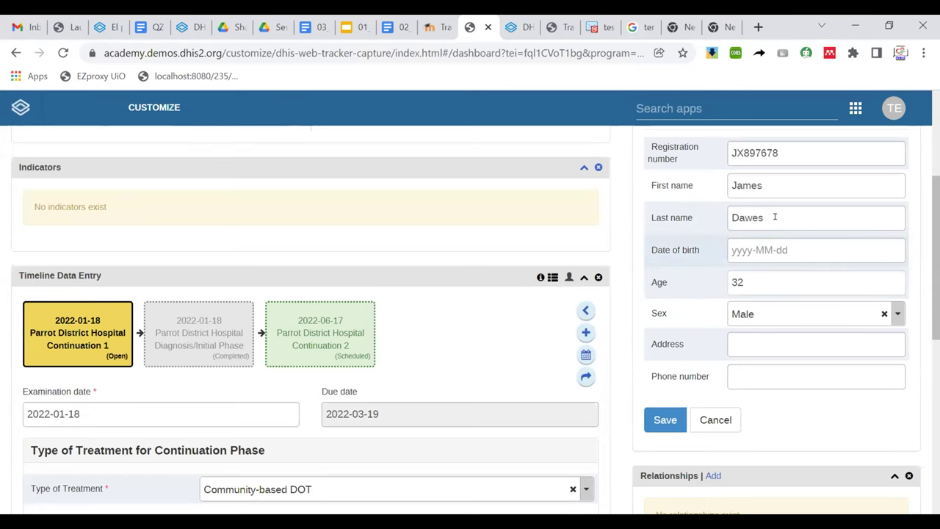
left_click(749, 279)
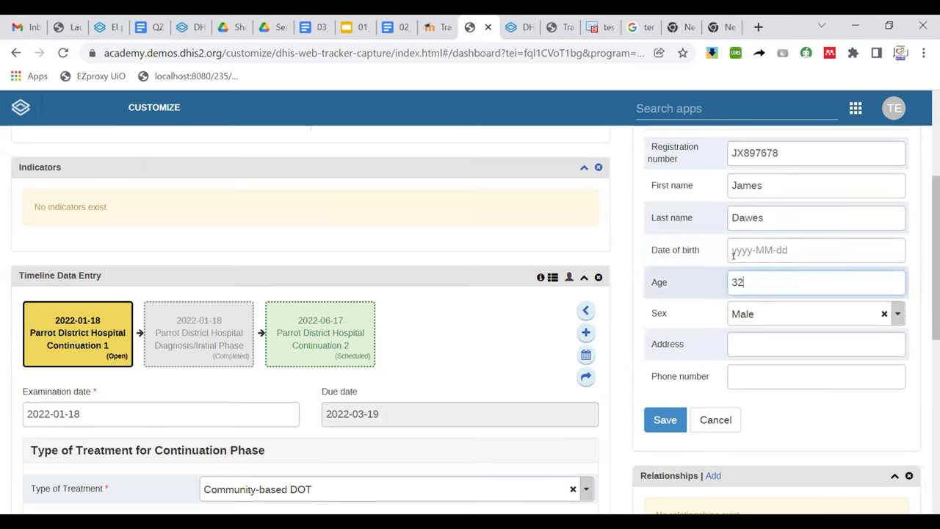
key("BackSpace")
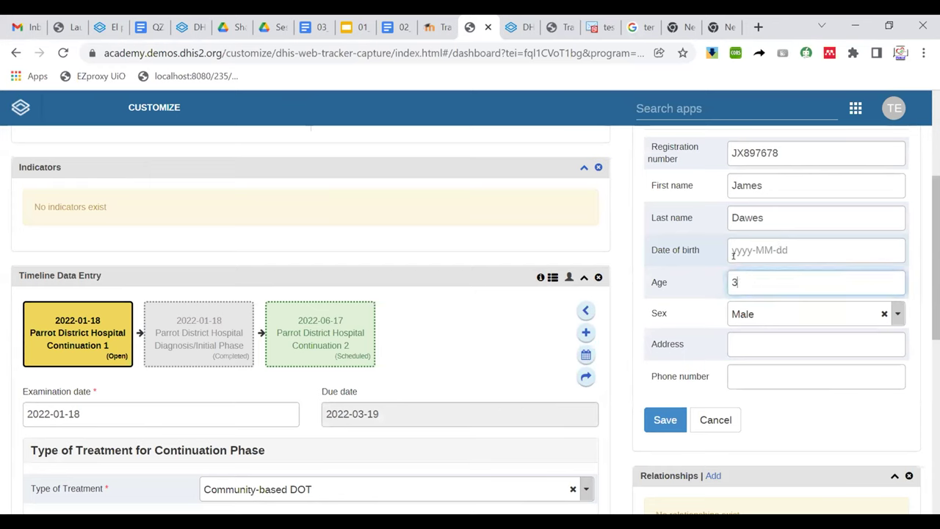
type("1")
left_click(655, 426)
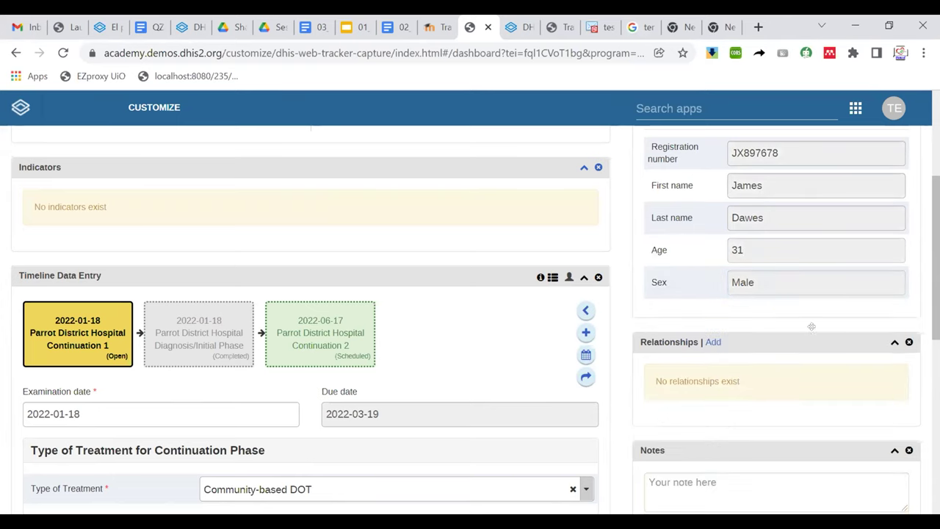
scroll(740, 250, "up", 2)
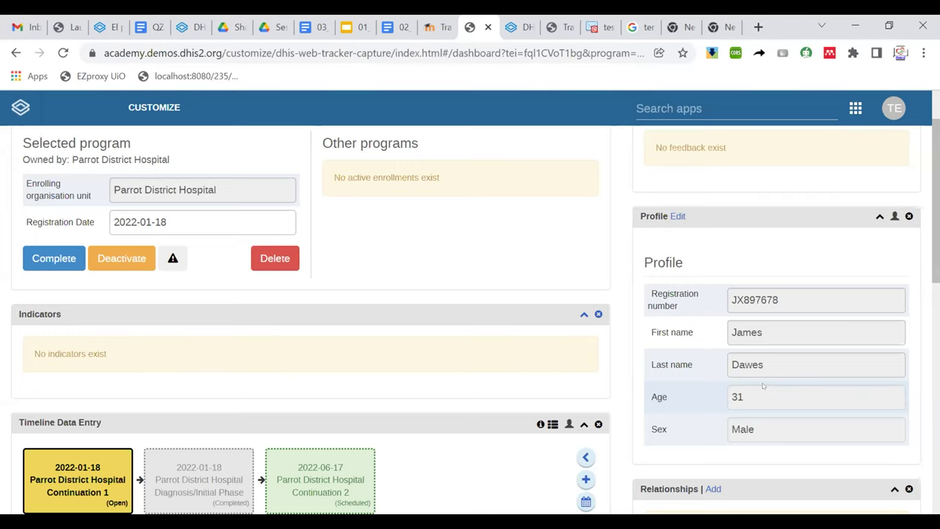
scroll(763, 386, "up", 2)
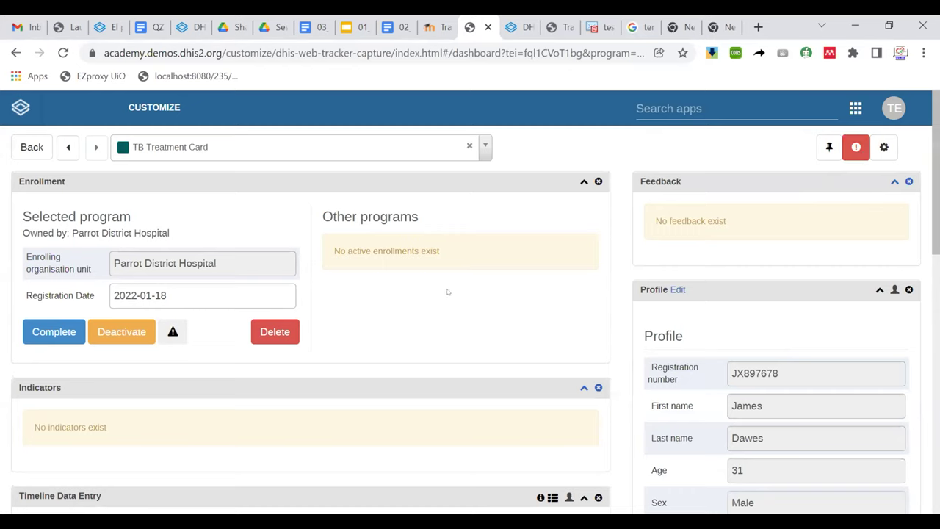
left_click(856, 150)
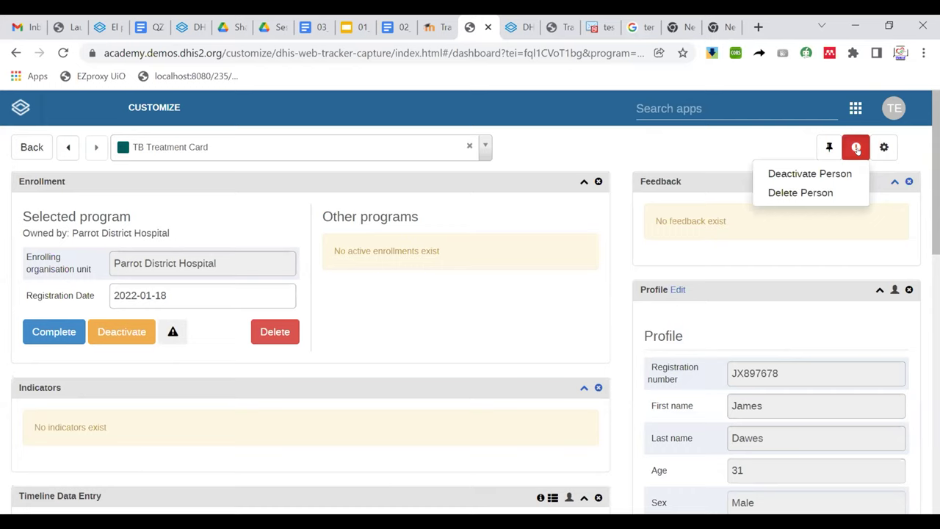
left_click(433, 325)
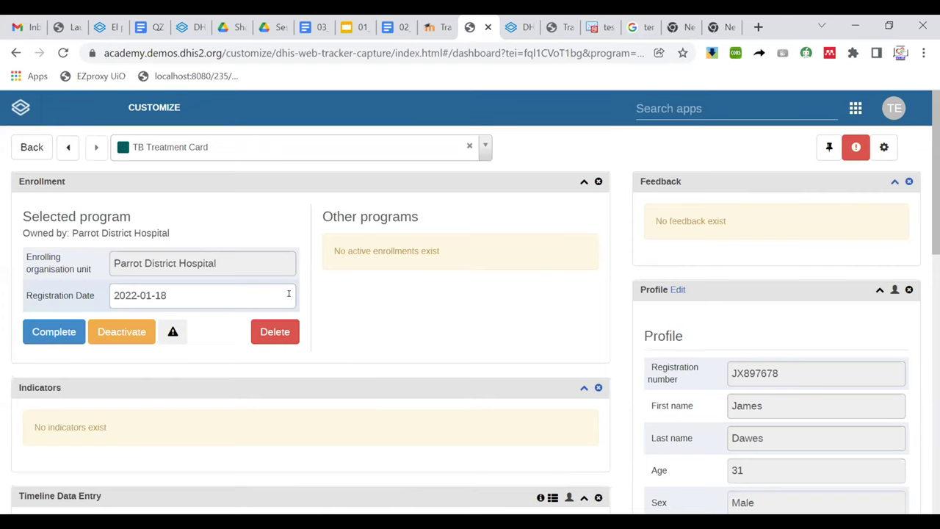
scroll(302, 300, "down", 1)
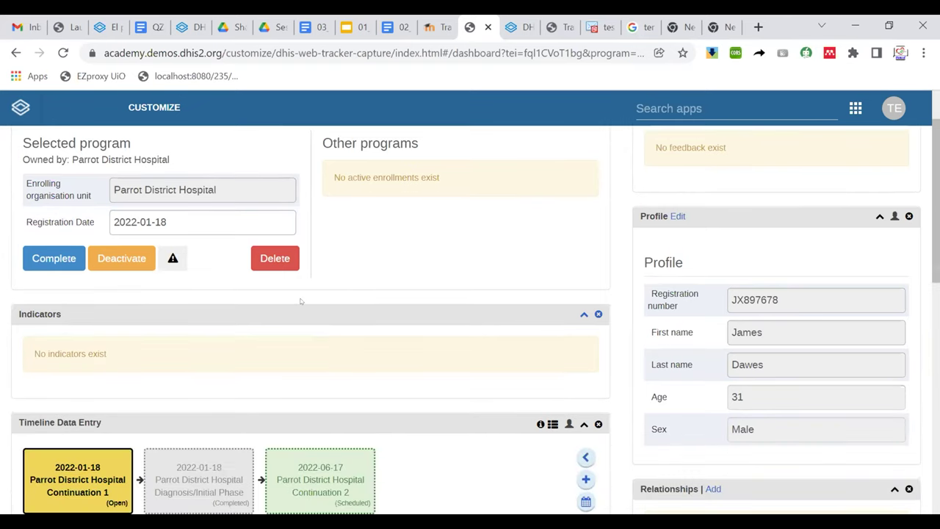
scroll(301, 301, "up", 1)
left_click(277, 339)
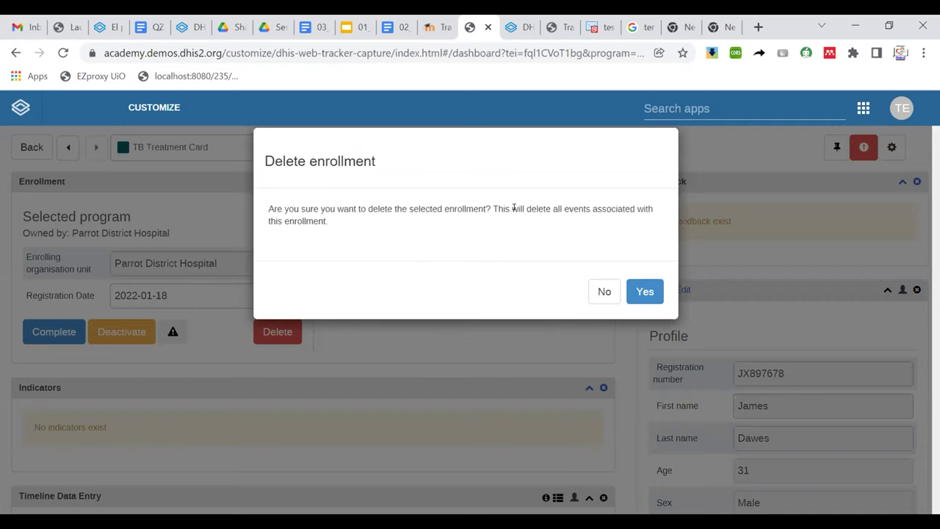
left_click_drag(517, 208, 619, 223)
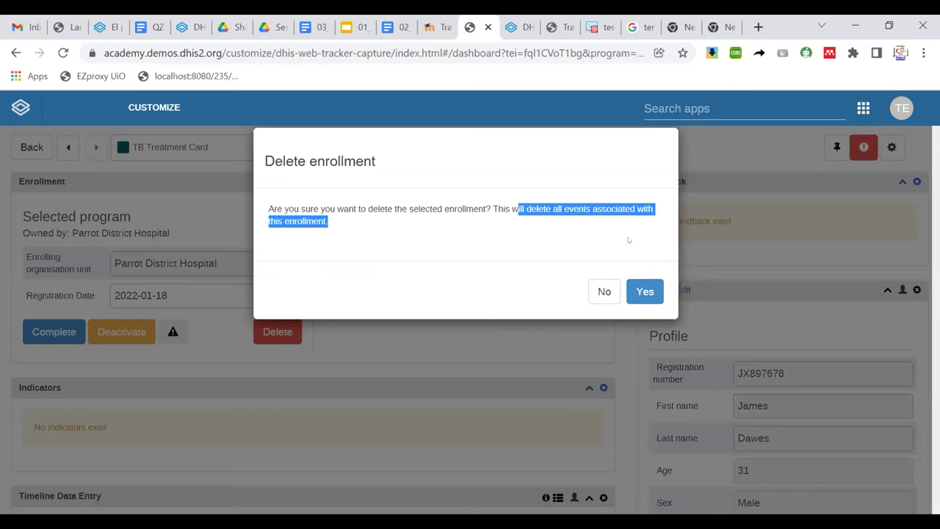
left_click(598, 292)
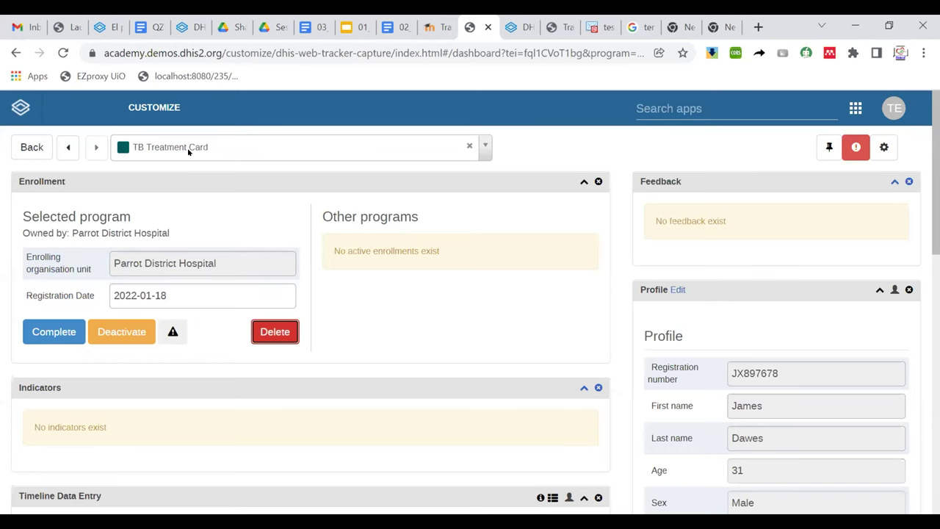
scroll(207, 268, "down", 3)
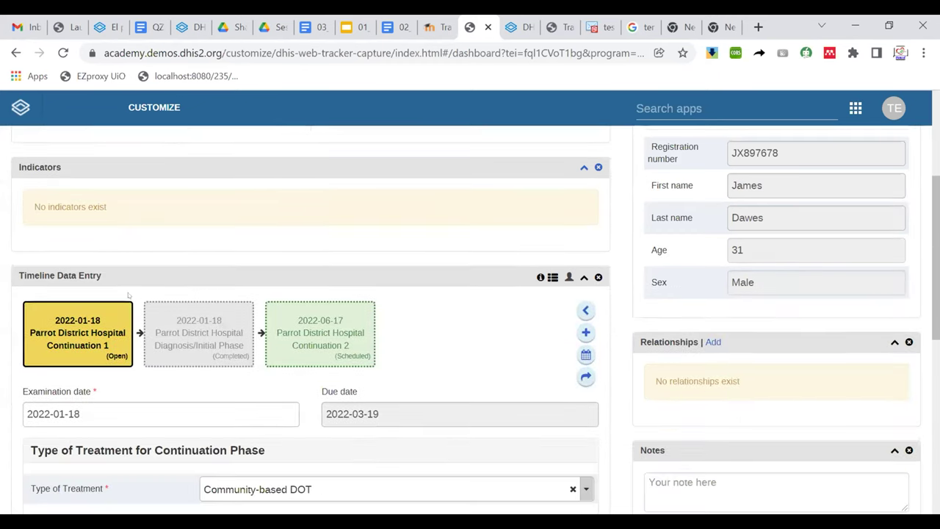
left_click(209, 333)
left_click(320, 334)
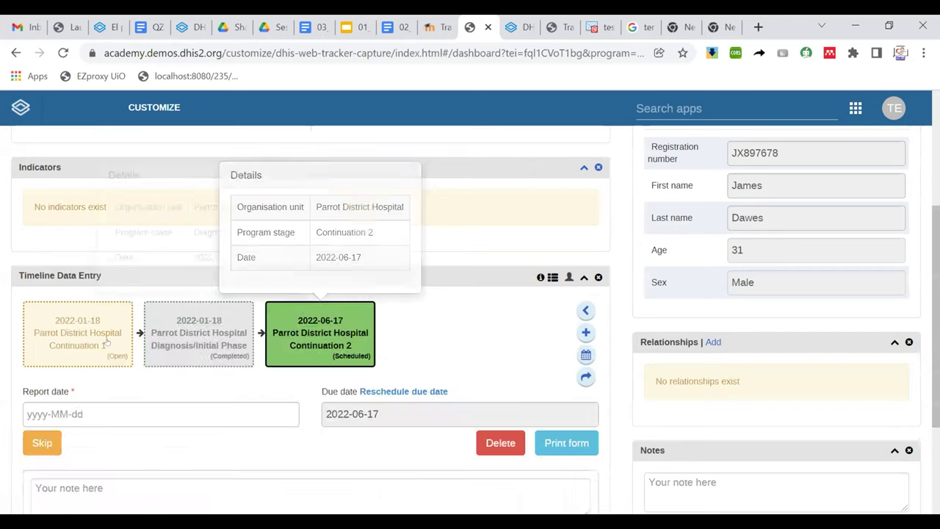
left_click(78, 334)
scroll(293, 309, "down", 4)
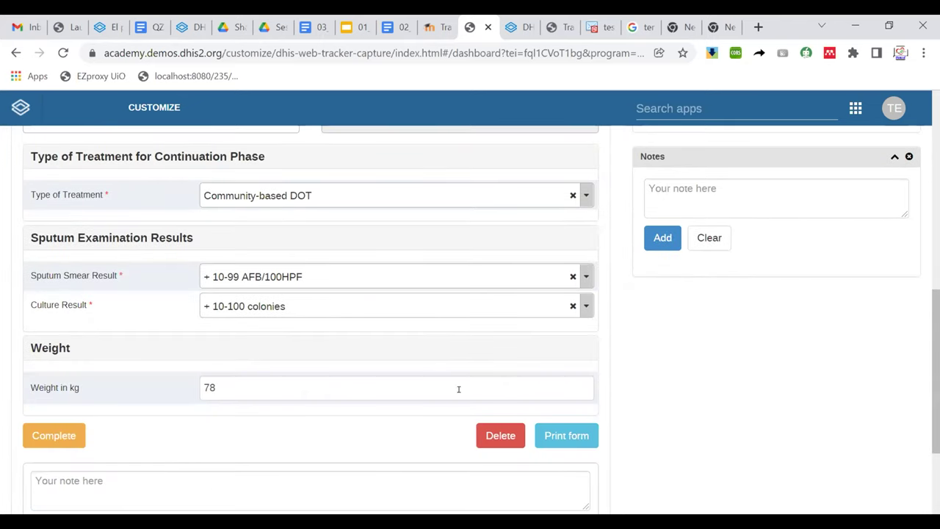
scroll(470, 415, "up", 3)
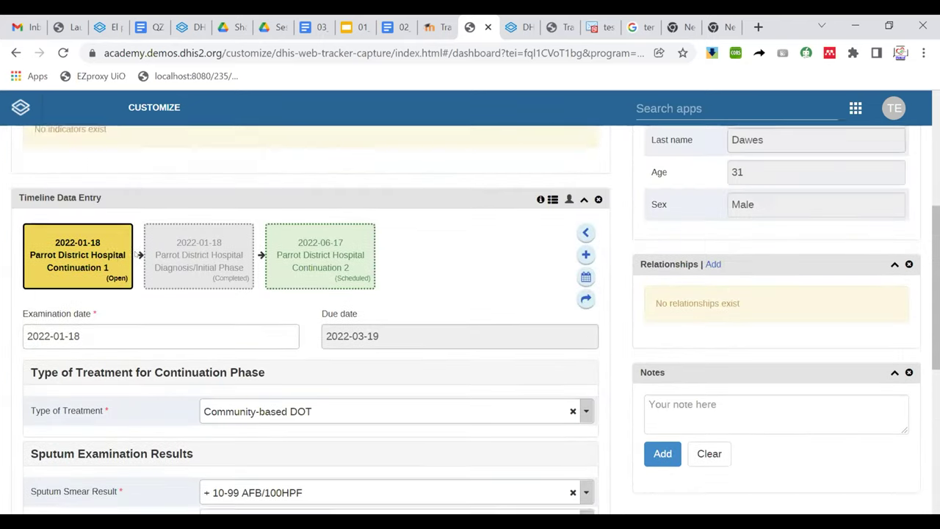
scroll(419, 317, "up", 4)
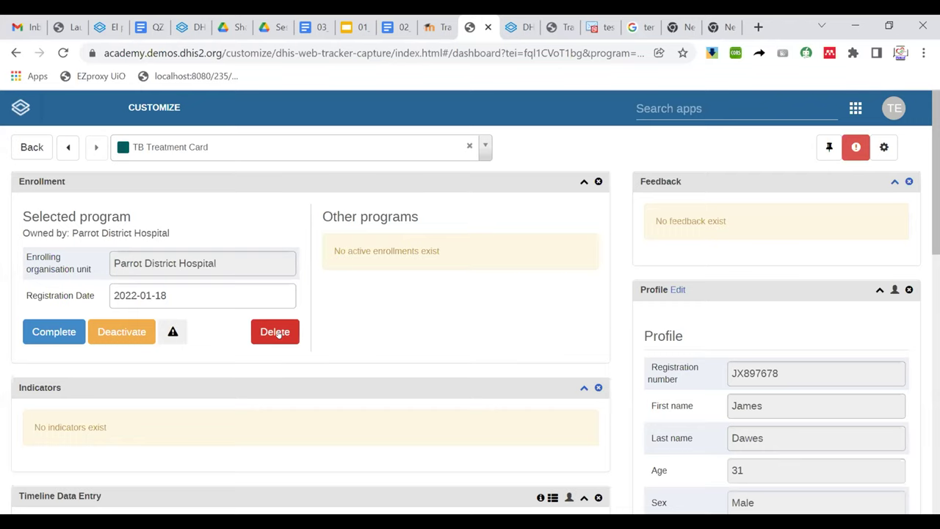
left_click(277, 333)
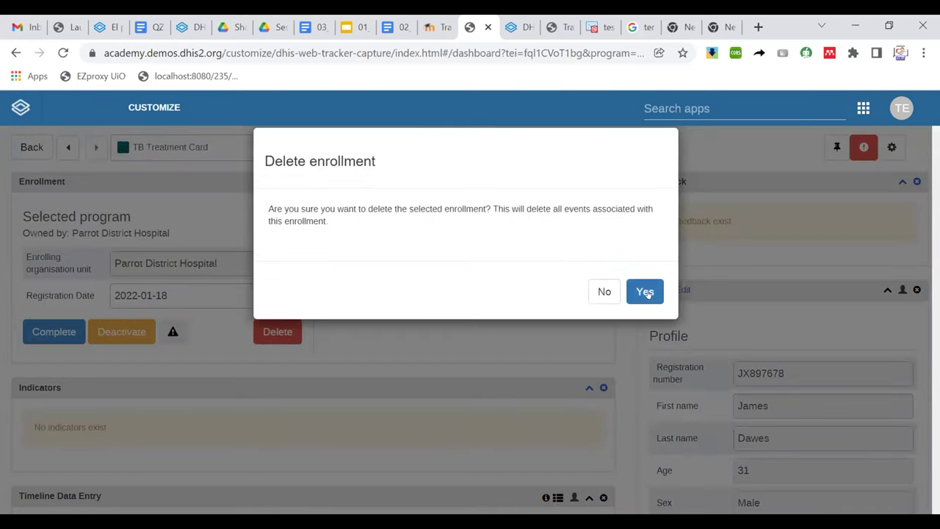
left_click(645, 293)
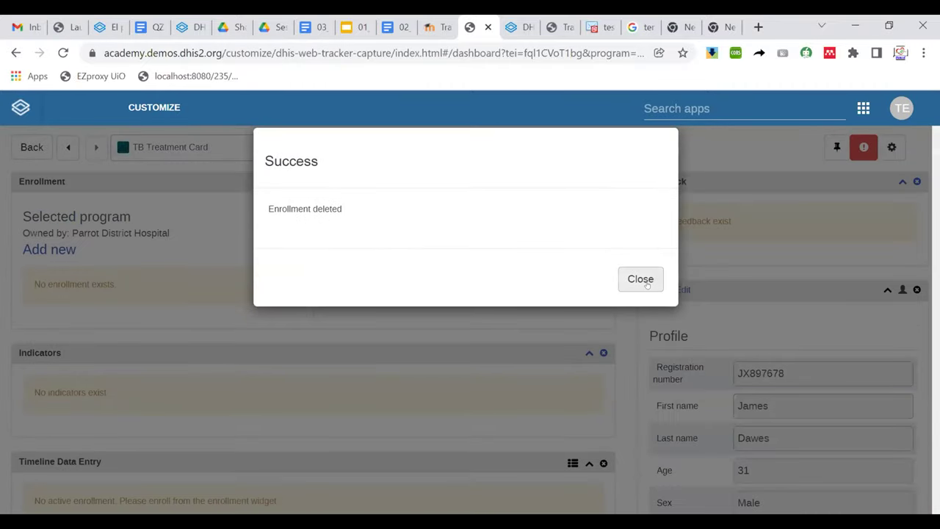
left_click(642, 279)
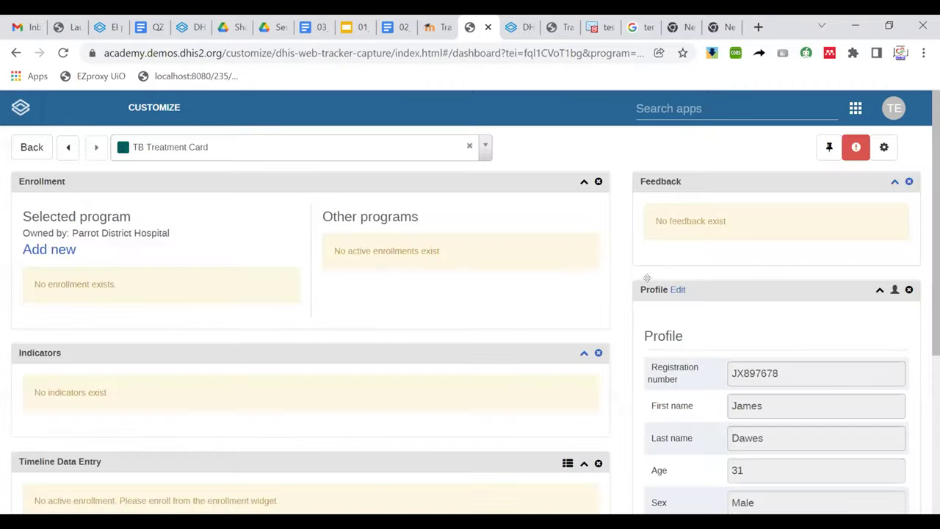
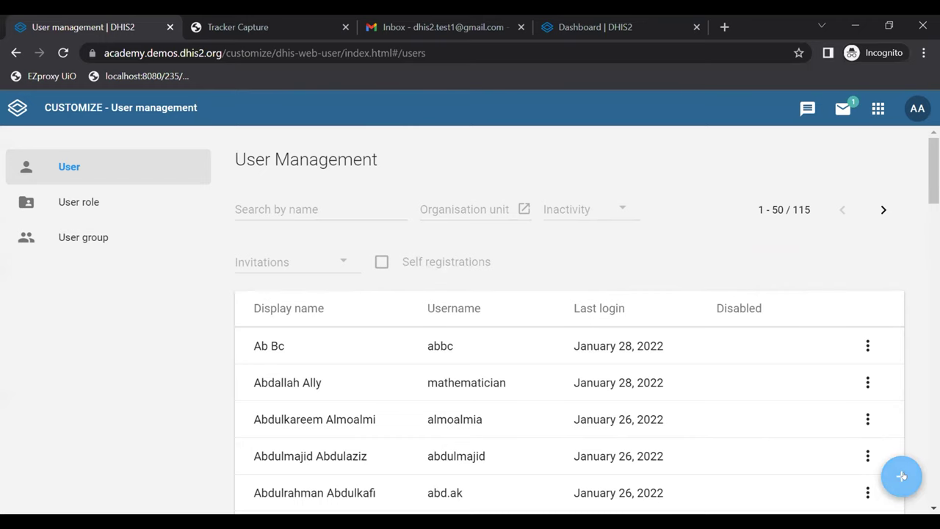
Start a new user and keep the 'Create account with user details' account type.
left_click(901, 476)
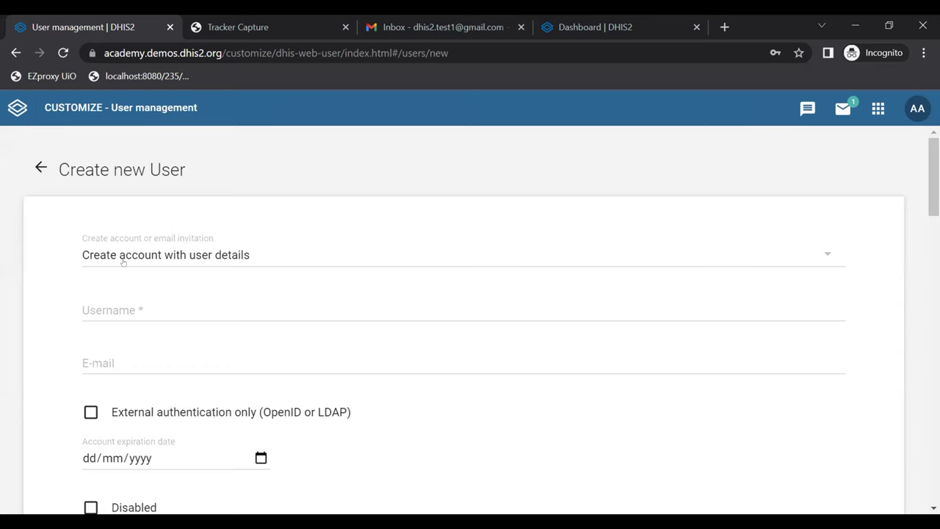
left_click(223, 255)
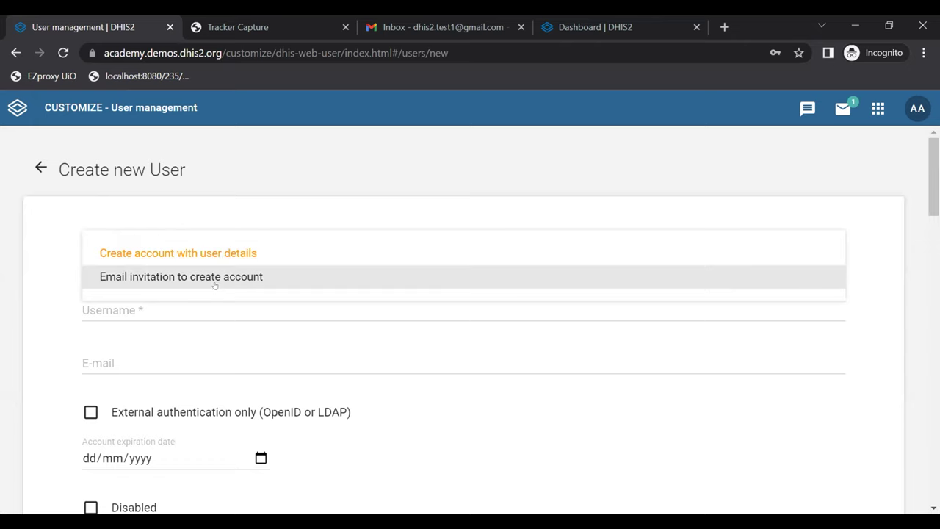
left_click(284, 168)
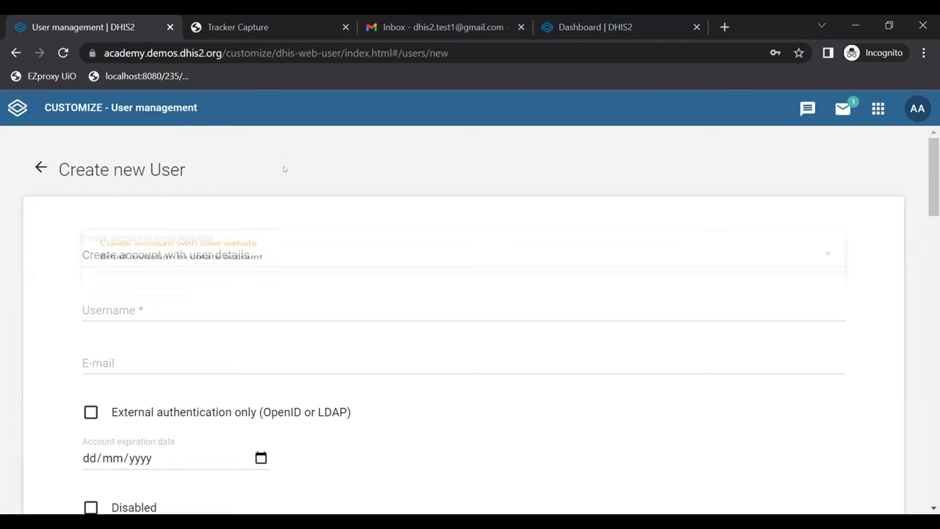
left_click(237, 257)
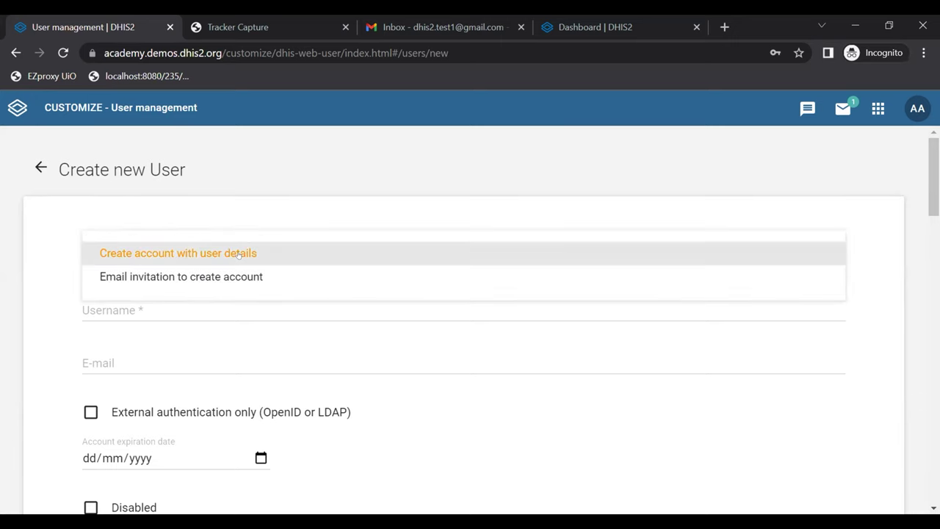
left_click(301, 154)
Scroll through the blank new-user form, dismissing the saved-password suggestions on the password field.
scroll(340, 253, "down", 1)
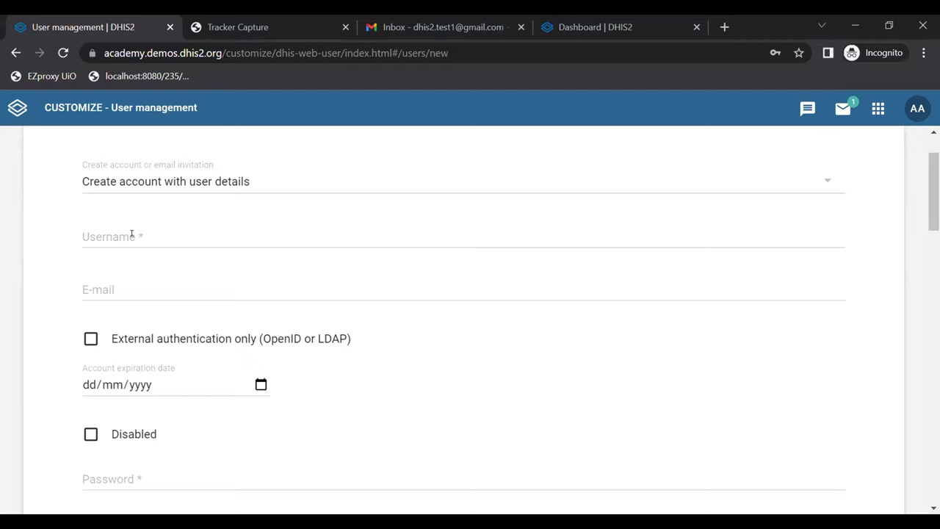
scroll(132, 235, "down", 4)
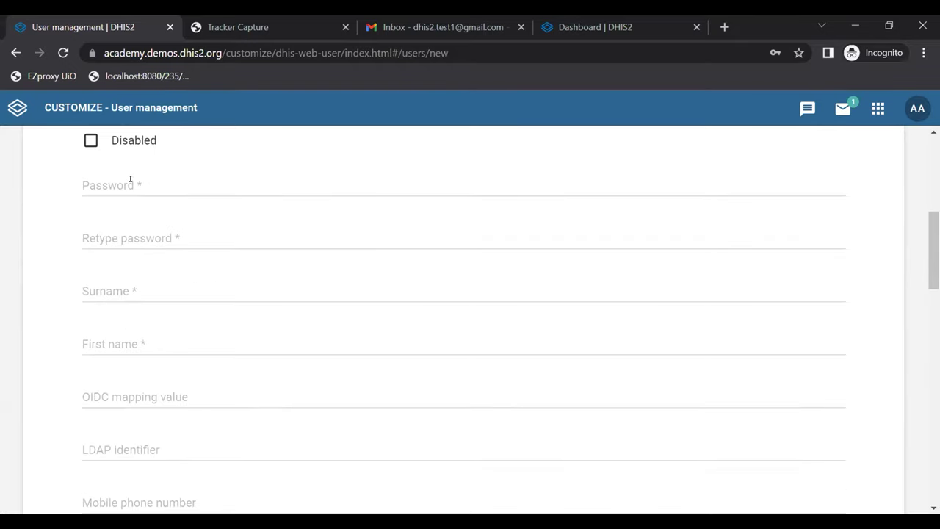
left_click(130, 184)
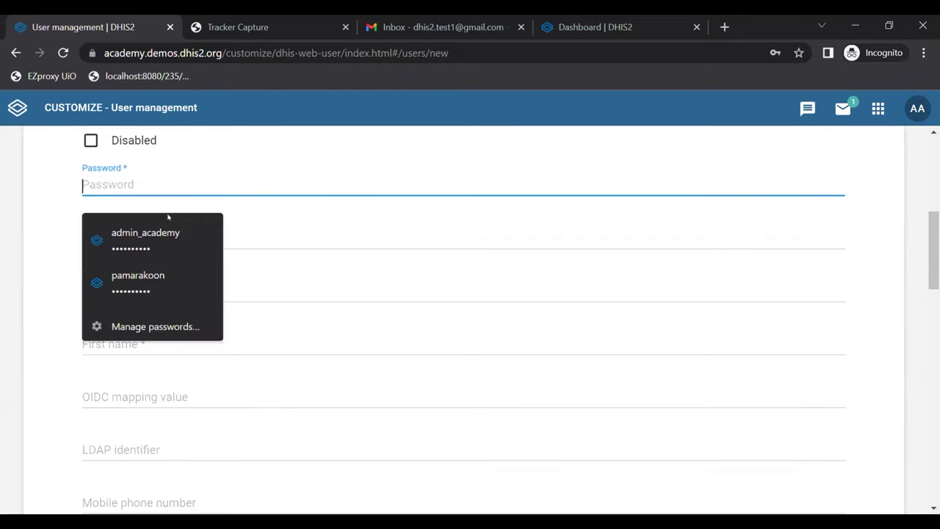
left_click(44, 214)
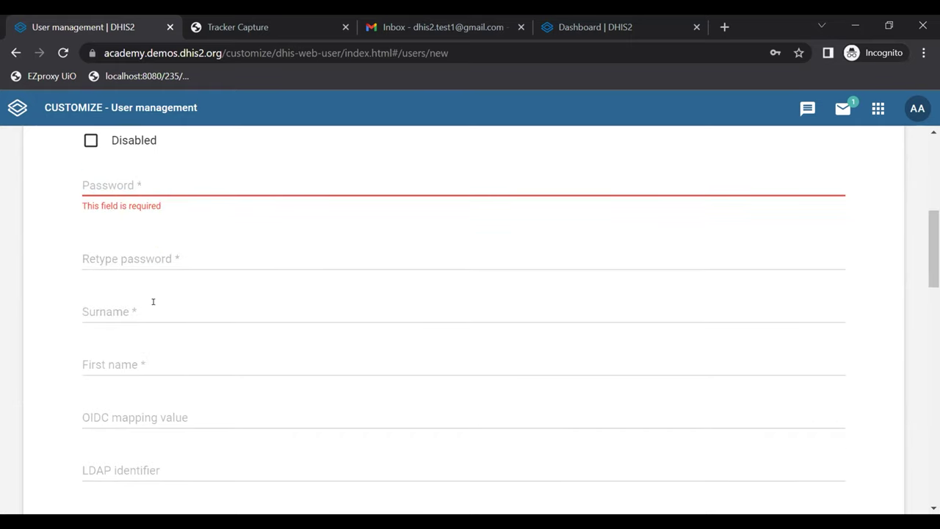
scroll(155, 309, "down", 1)
scroll(157, 316, "down", 7)
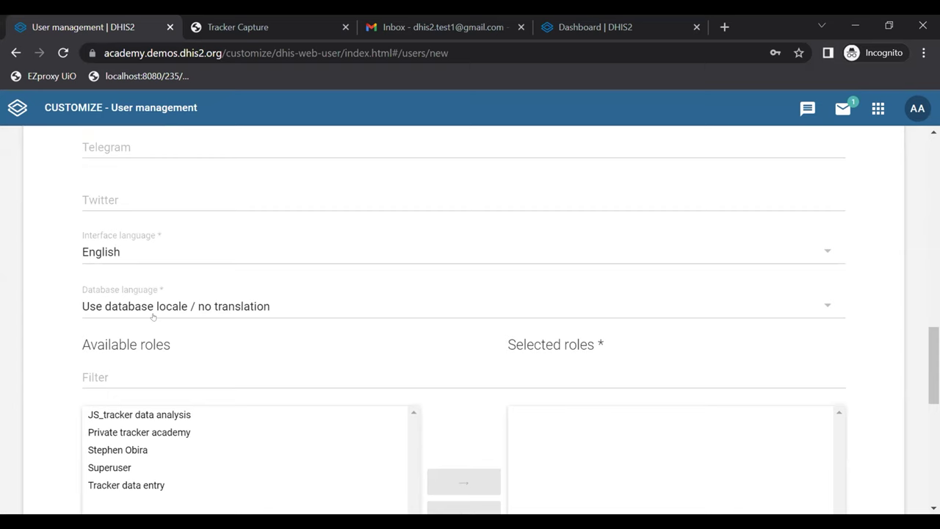
scroll(152, 316, "down", 2)
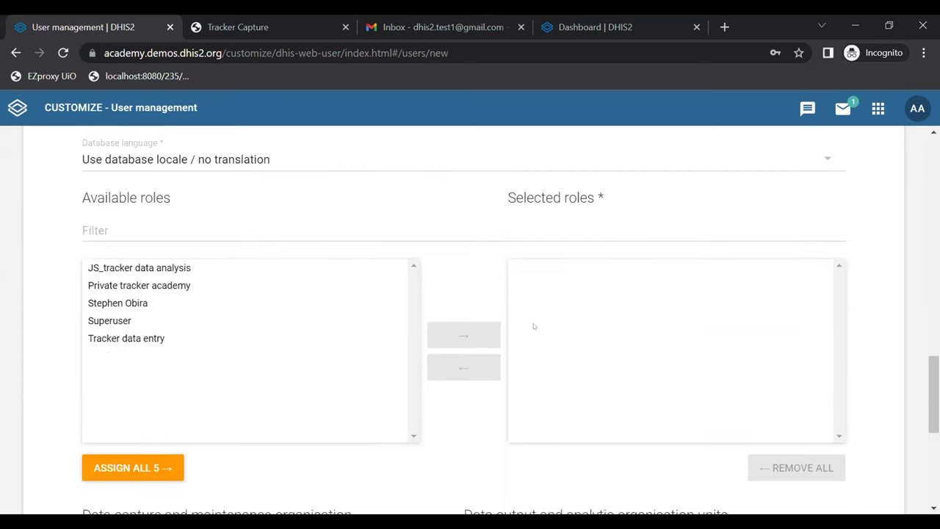
scroll(574, 276, "down", 5)
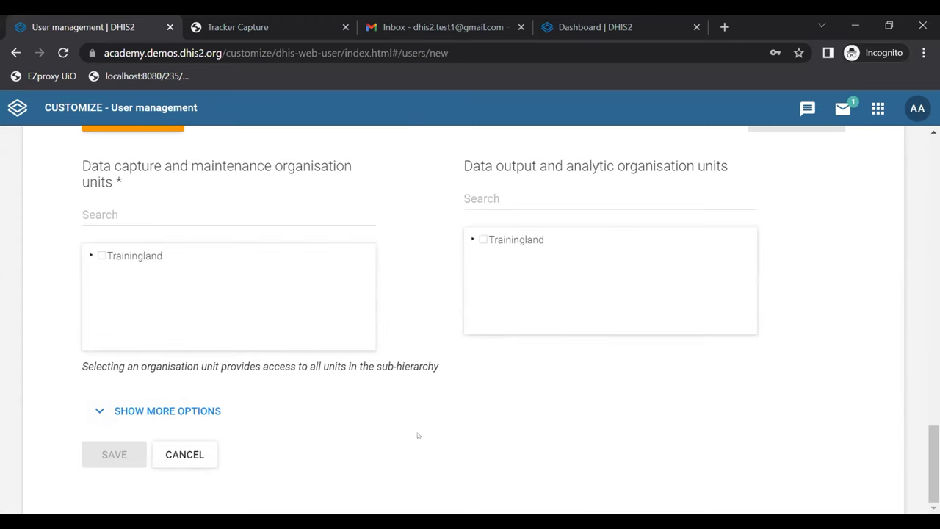
scroll(414, 435, "up", 10)
scroll(411, 433, "up", 10)
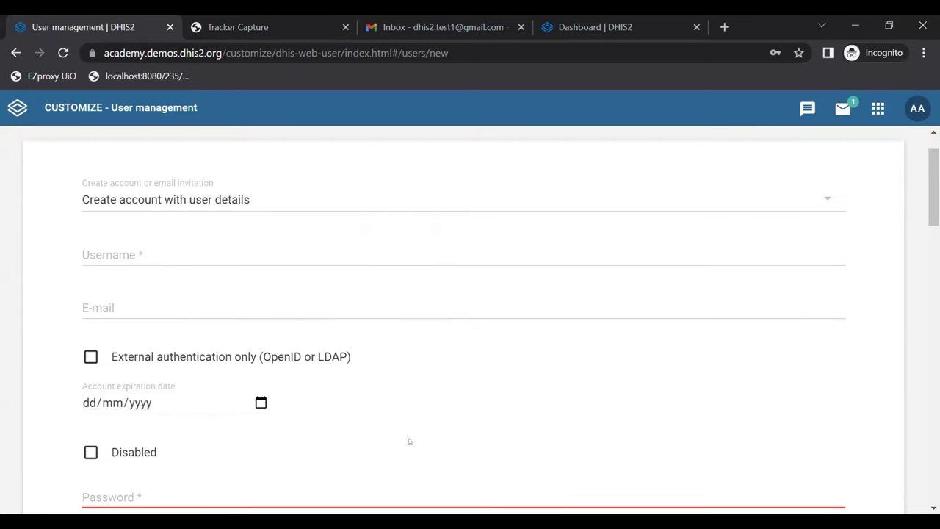
Change the account type to 'Email invitation to create account'.
scroll(409, 440, "down", 2)
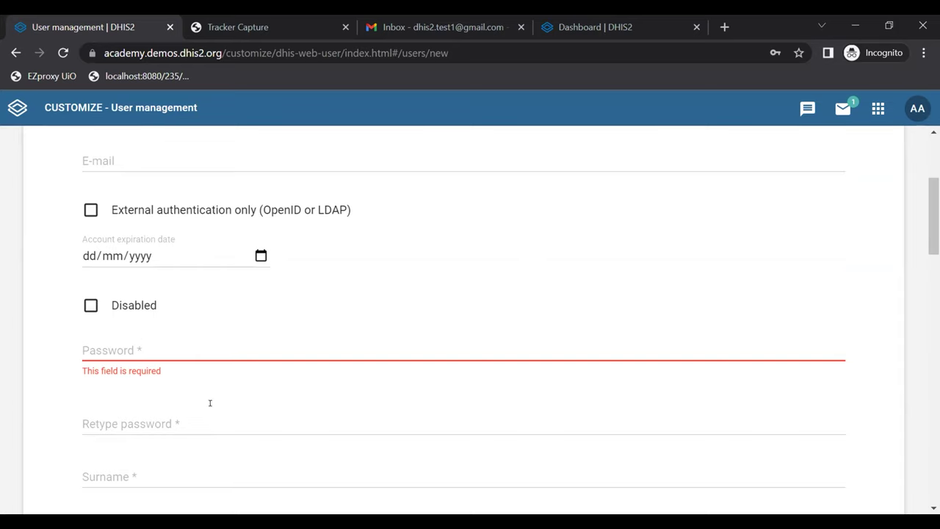
scroll(215, 418, "down", 1)
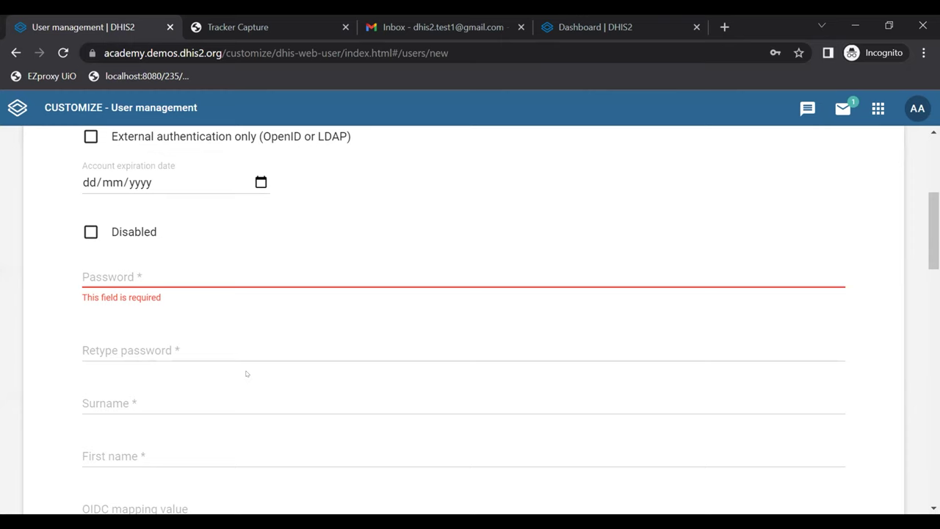
scroll(284, 424, "up", 2)
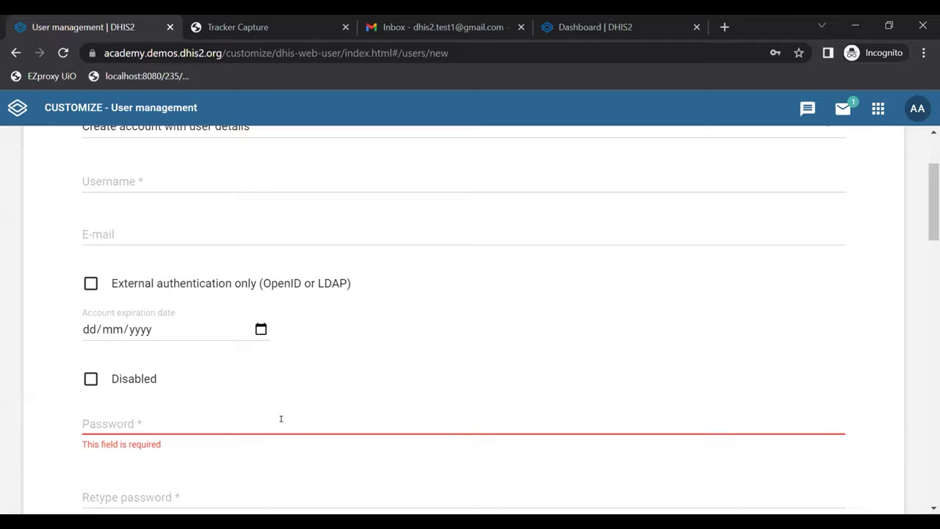
scroll(280, 419, "up", 2)
left_click(225, 303)
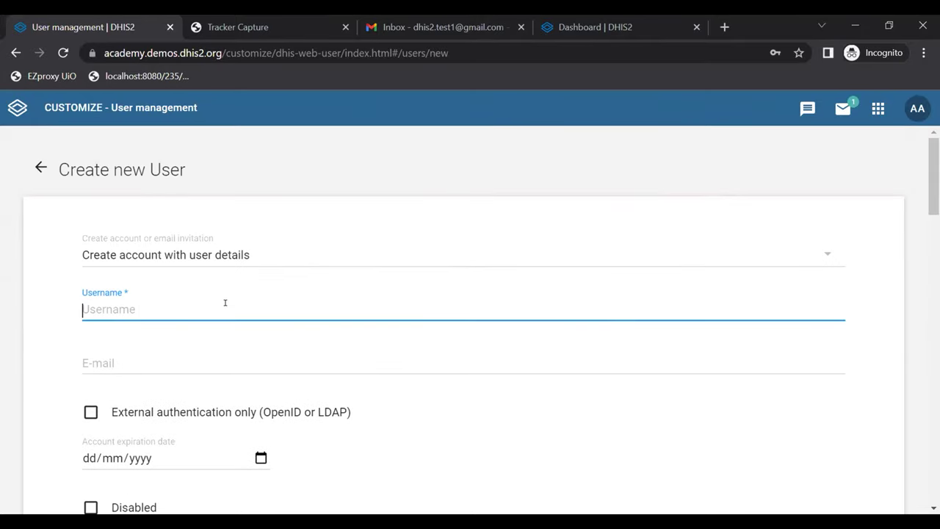
left_click(215, 253)
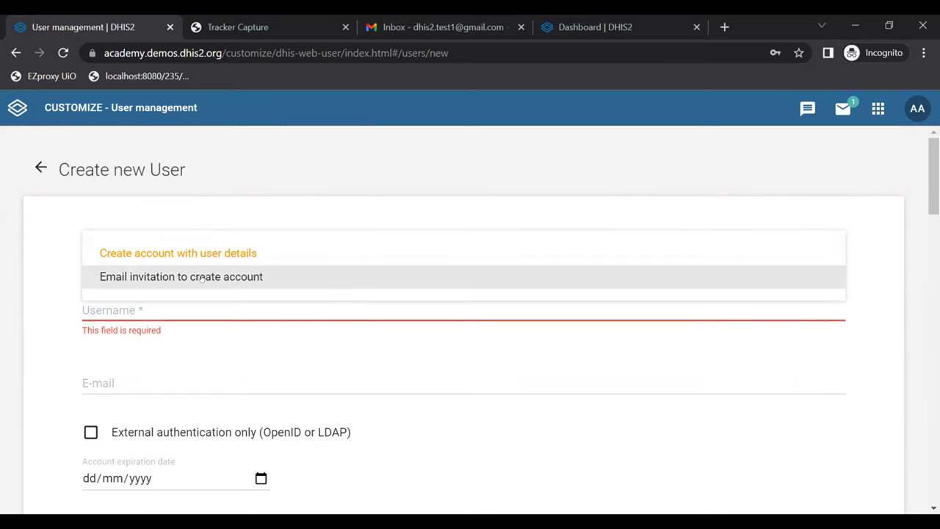
left_click(202, 278)
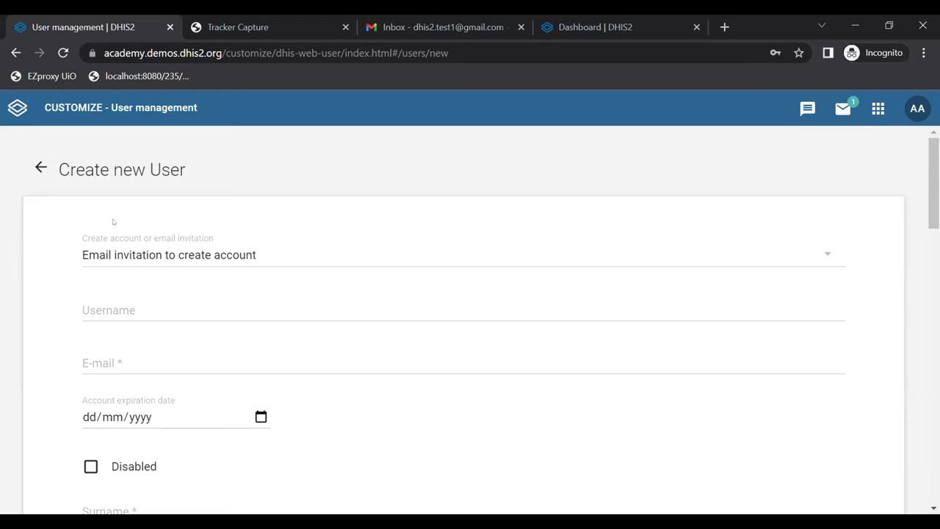
scroll(183, 215, "down", 15)
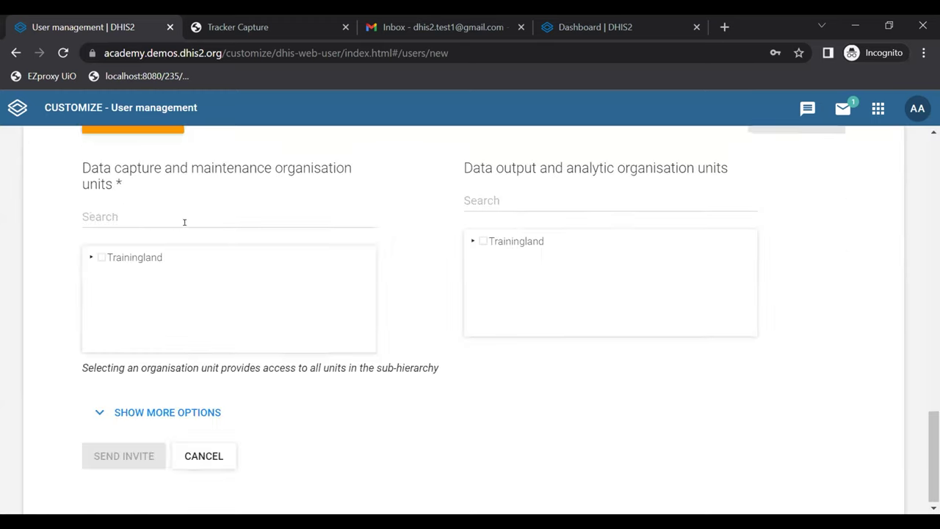
scroll(192, 356, "up", 15)
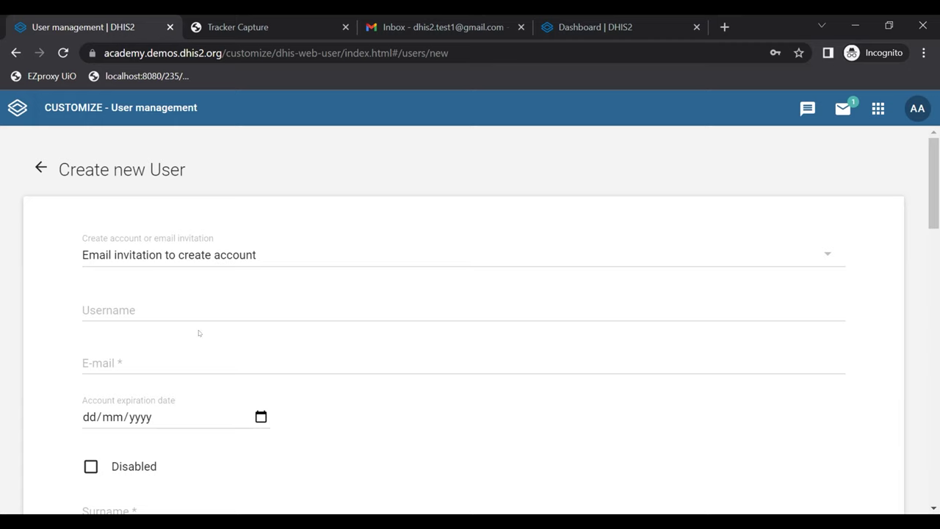
Enter username test-tracker and the invitee's e-mail address.
left_click(185, 310)
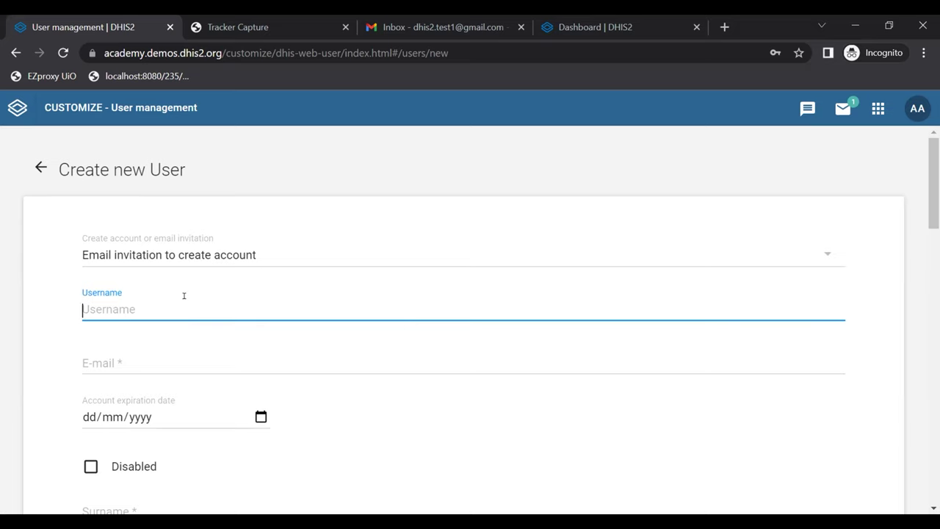
type("test-tracker")
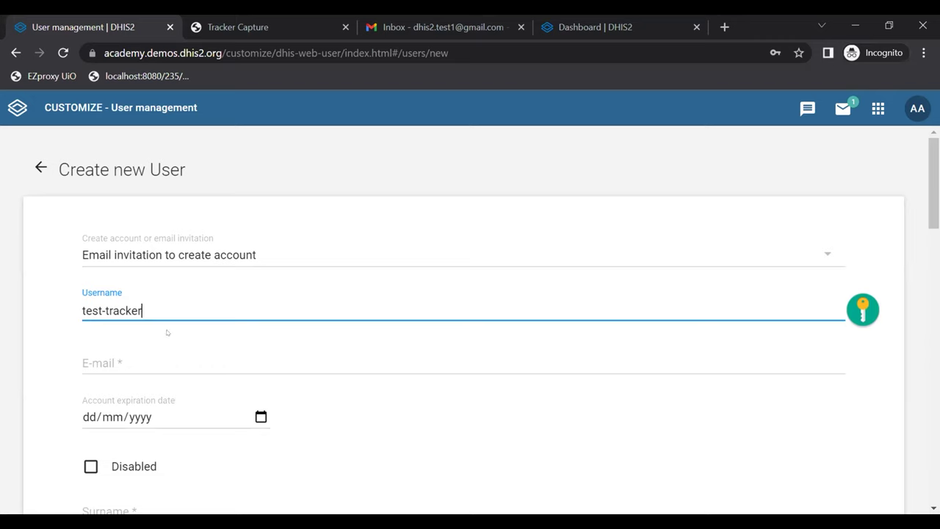
left_click(153, 356)
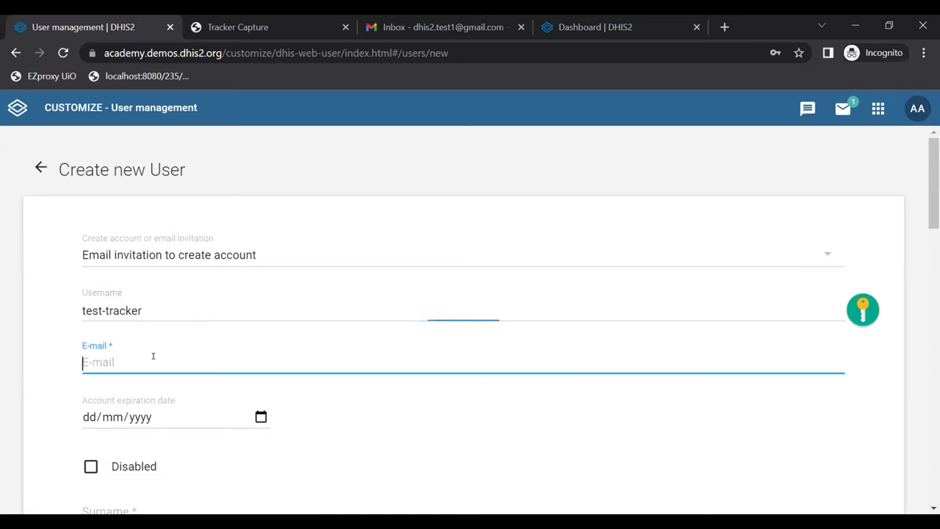
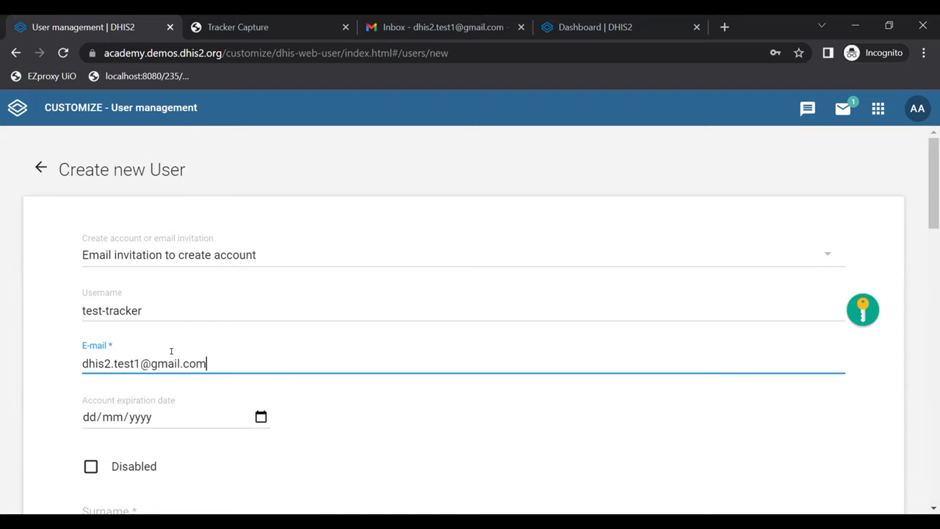
Fill in surname User and first name Test, leaving Disabled unchecked.
scroll(166, 356, "down", 2)
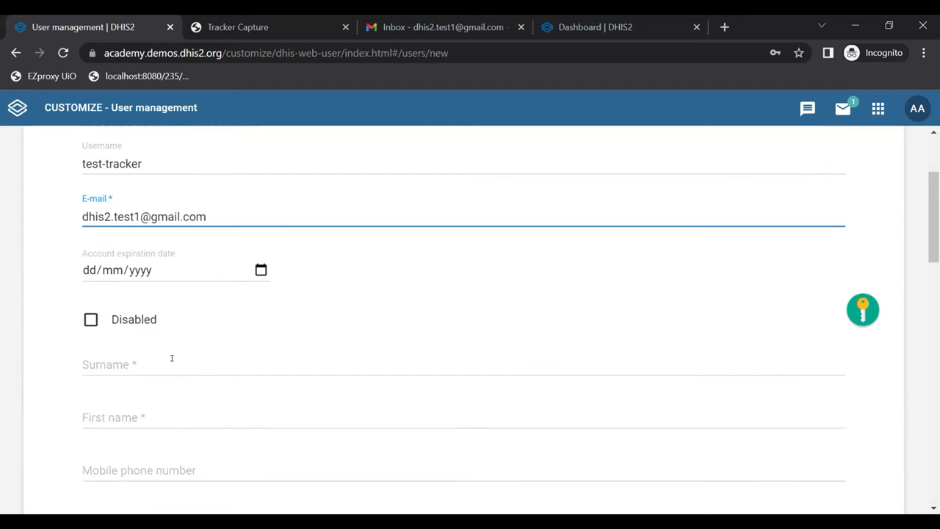
left_click(138, 358)
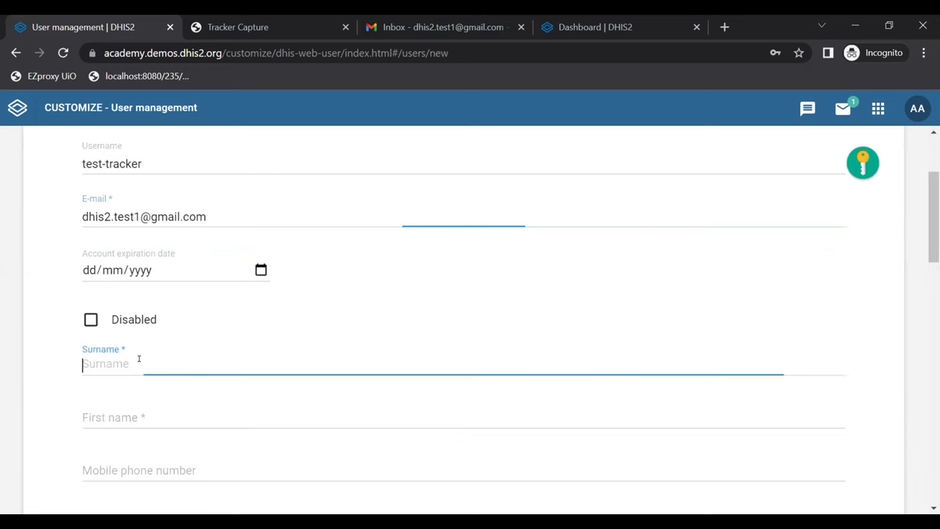
left_click(221, 326)
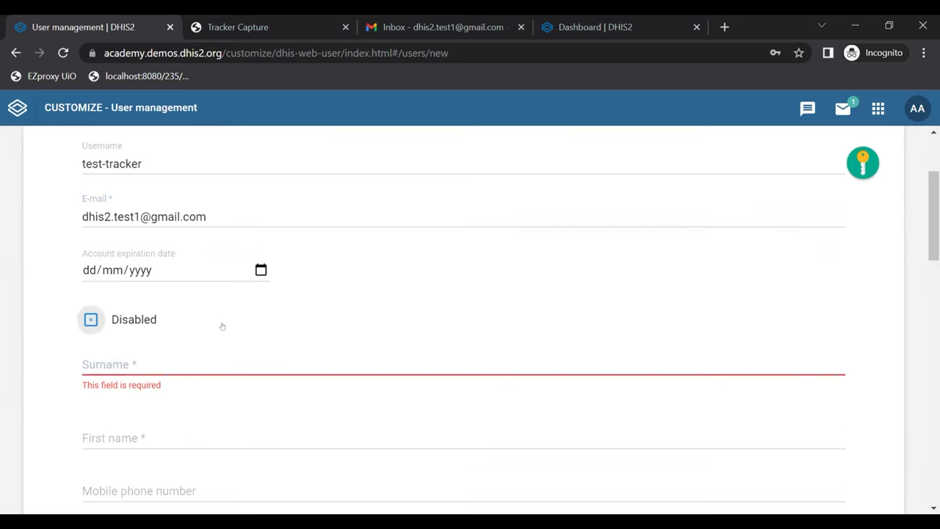
left_click(114, 356)
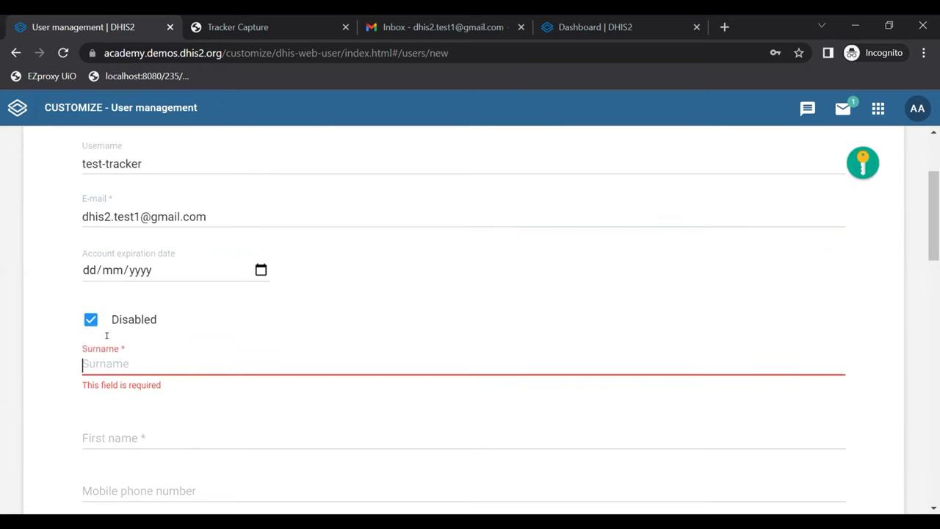
type("User")
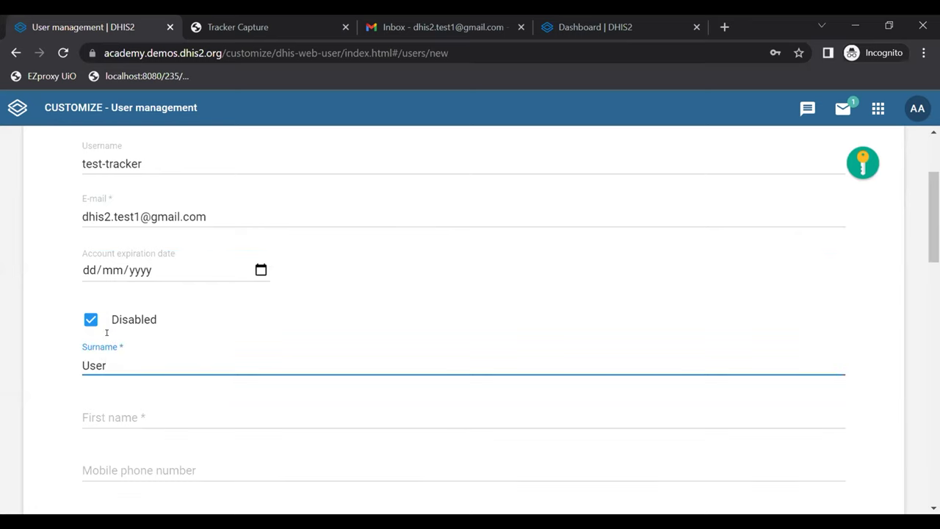
left_click(90, 319)
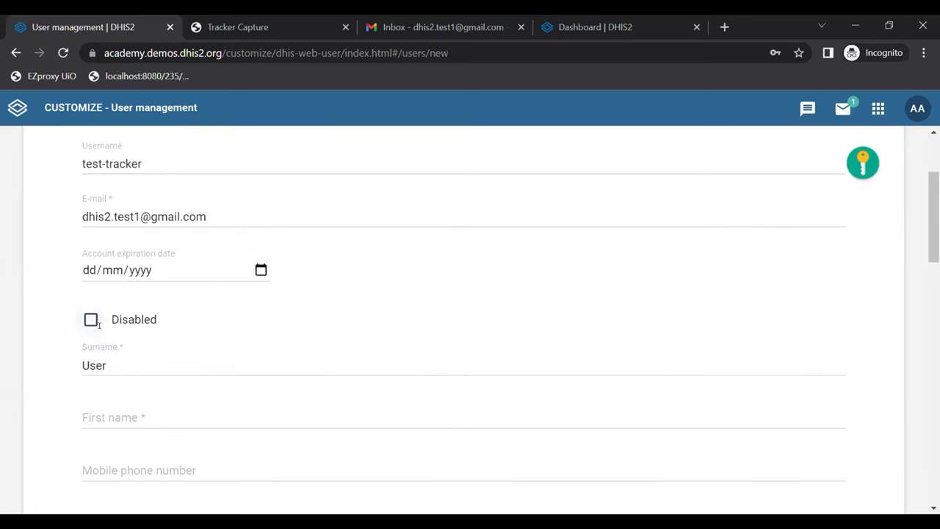
left_click(122, 414)
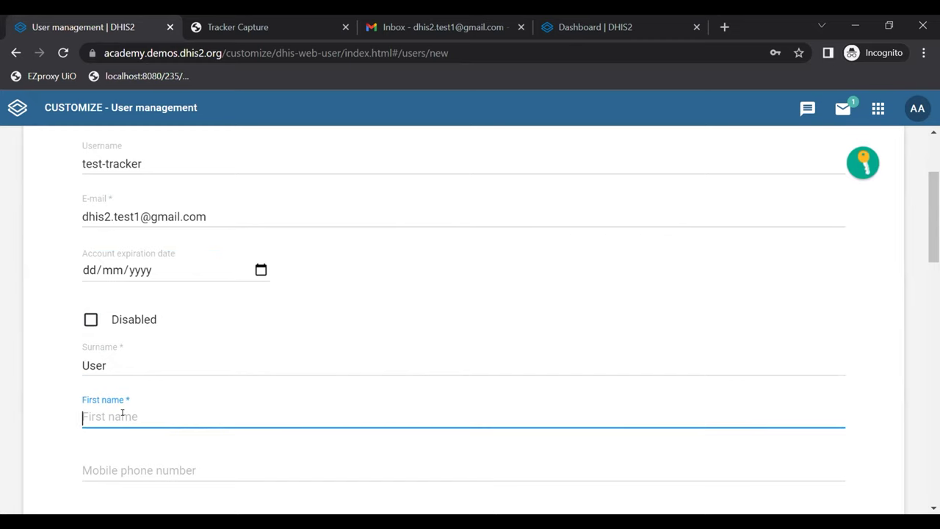
type("Test")
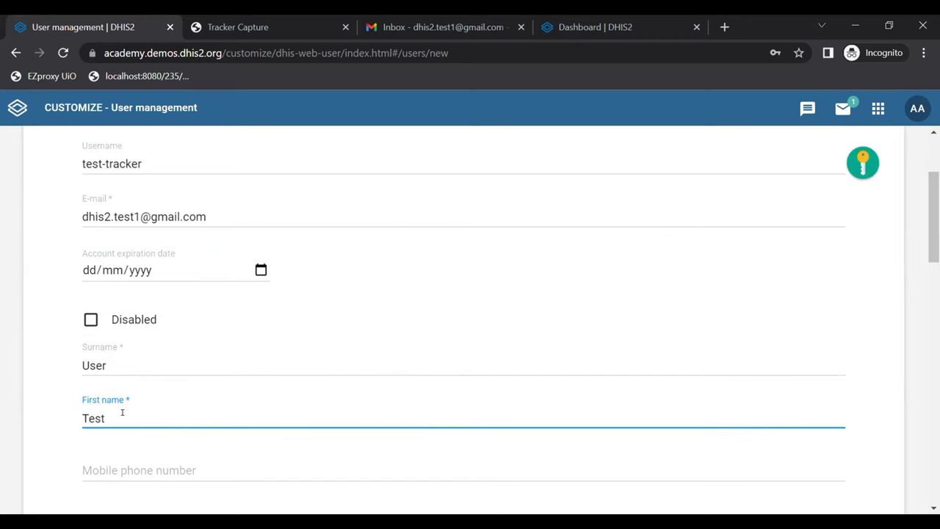
scroll(128, 402, "down", 1)
scroll(132, 397, "down", 4)
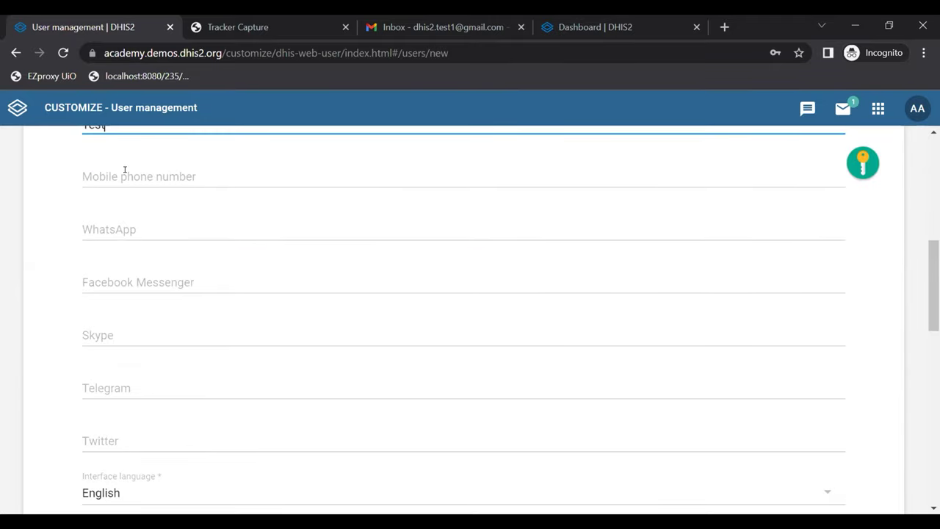
Assign the Tracker data entry role, adding Superuser and then removing it again.
scroll(125, 171, "down", 3)
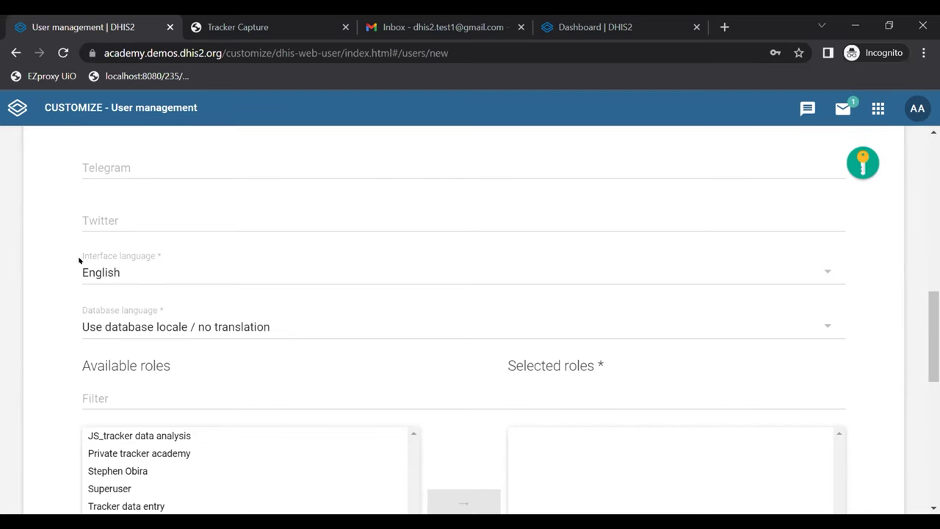
scroll(84, 284, "down", 1)
scroll(84, 285, "down", 1)
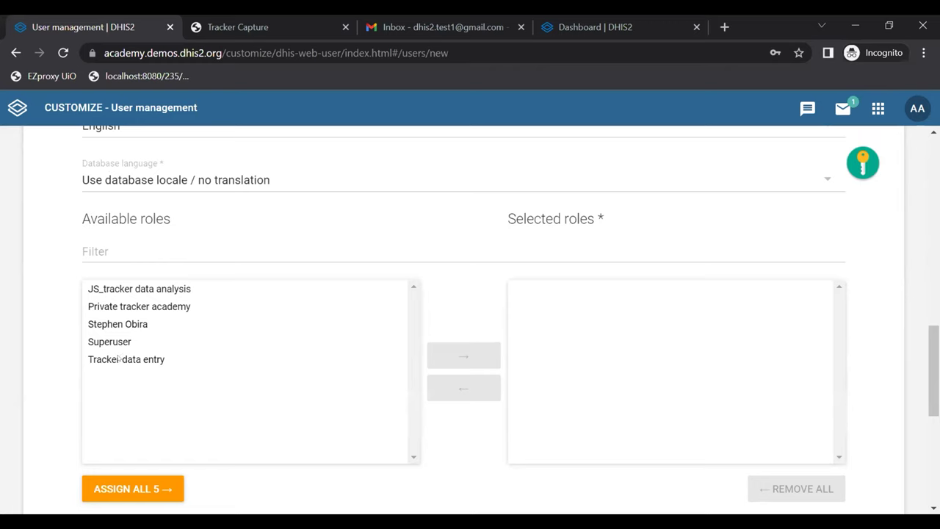
left_click(119, 358)
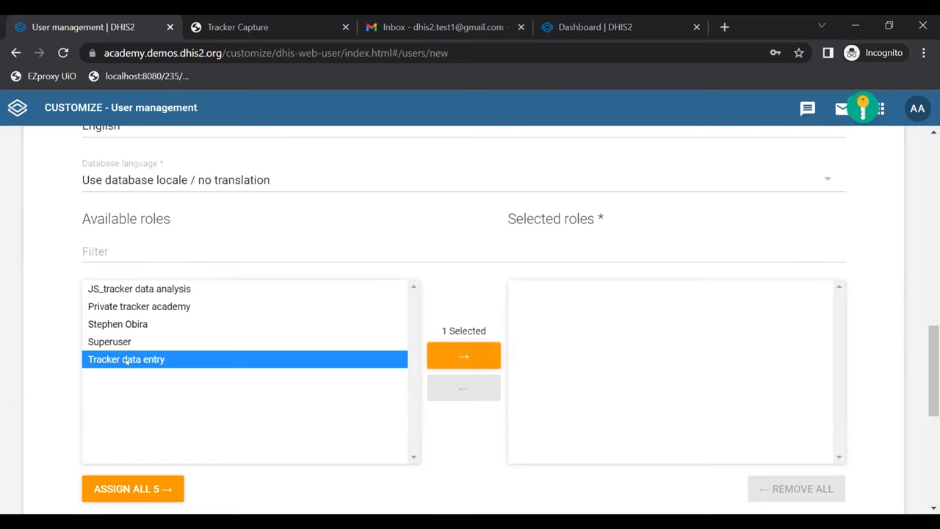
double_click(126, 360)
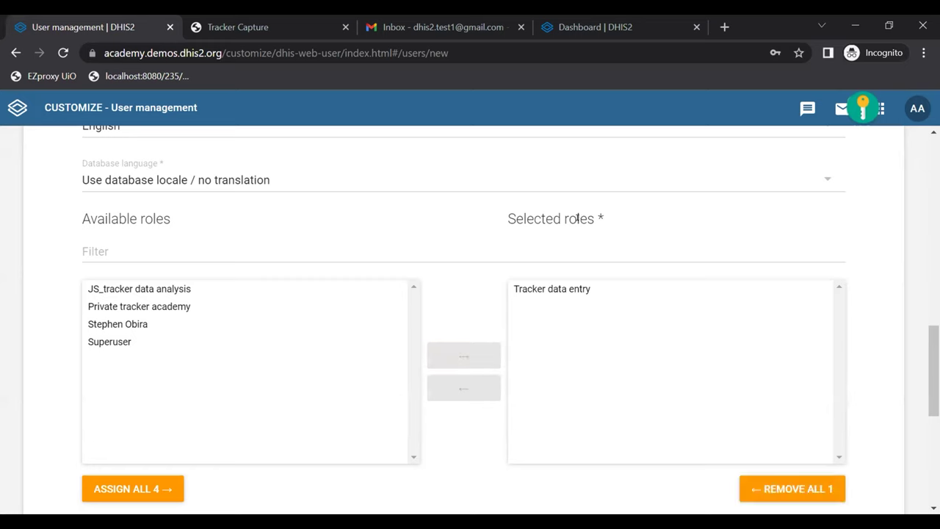
double_click(110, 342)
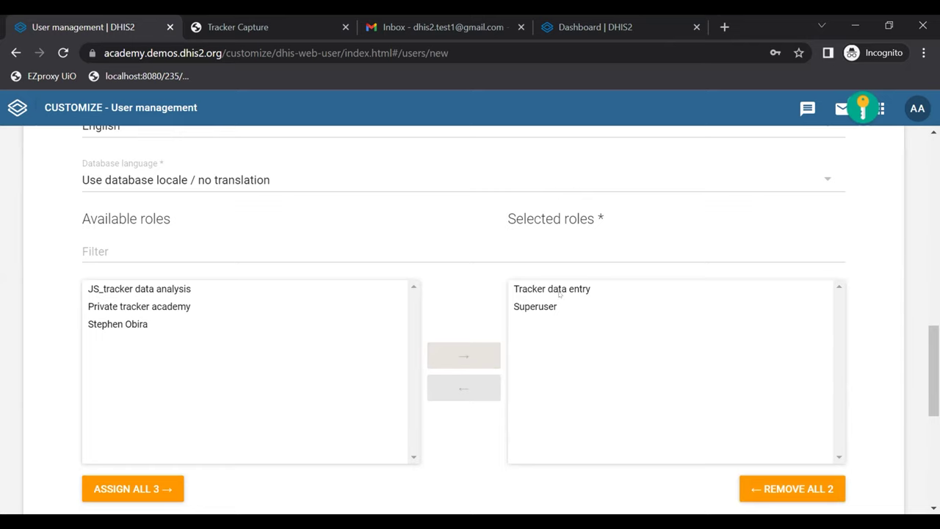
double_click(541, 307)
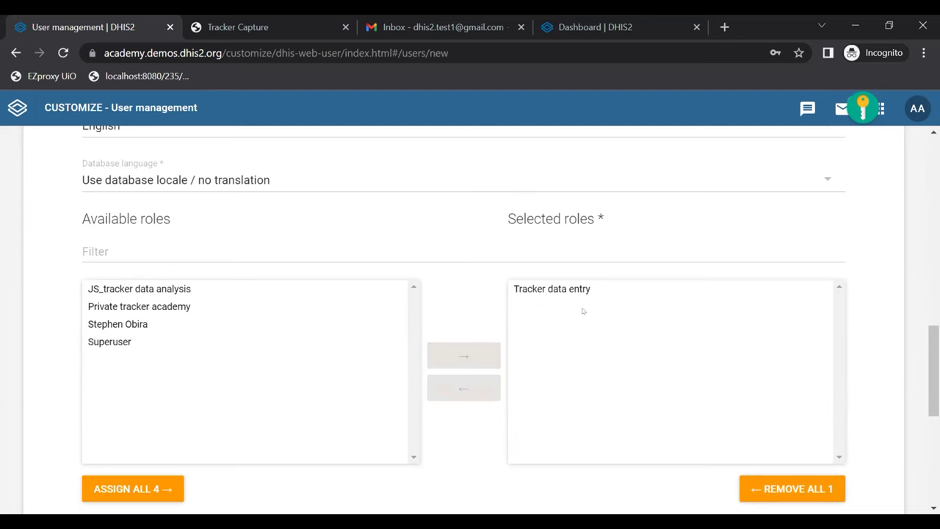
Tick Bird District under Trainingland > Animal Region as the data capture unit.
scroll(583, 311, "down", 3)
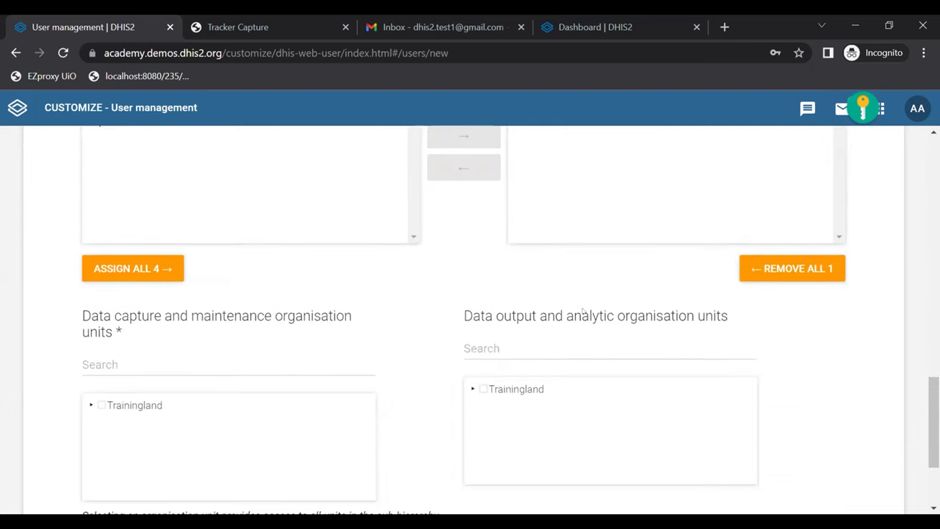
scroll(583, 310, "down", 1)
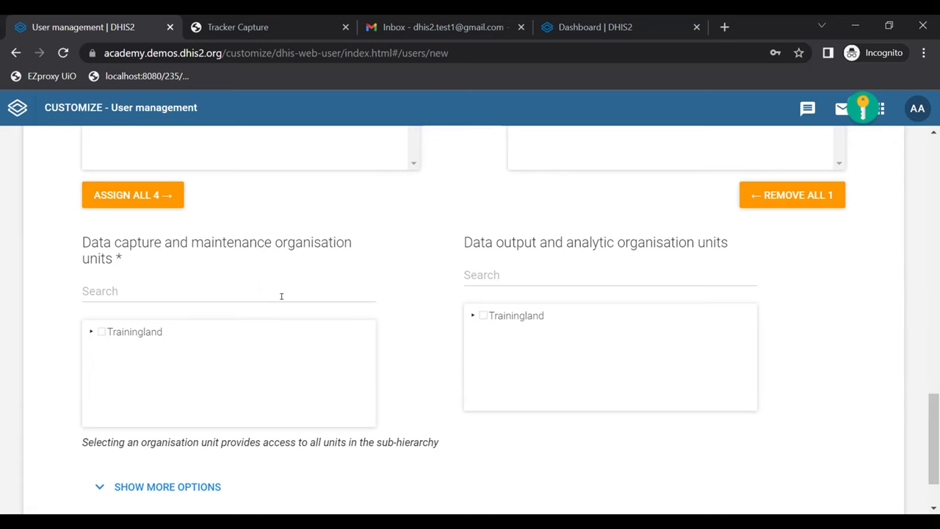
left_click(89, 332)
left_click(118, 346)
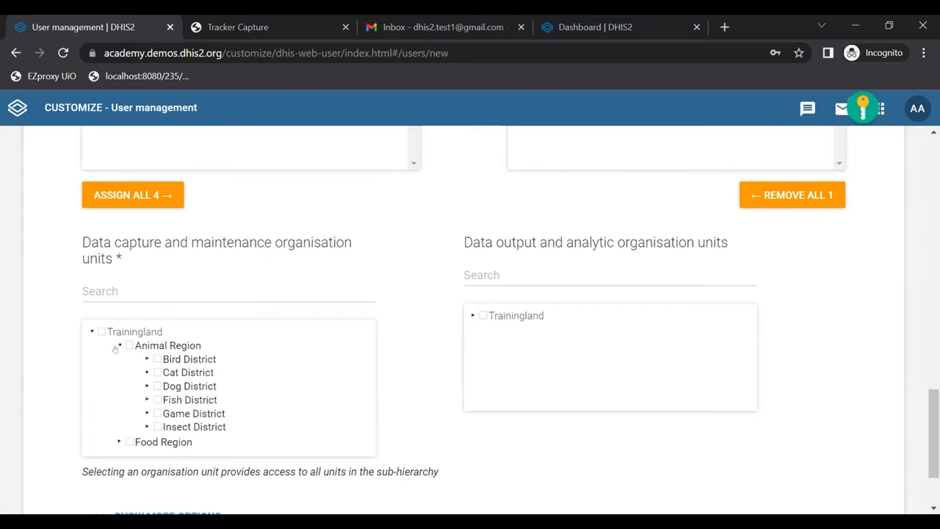
left_click(157, 359)
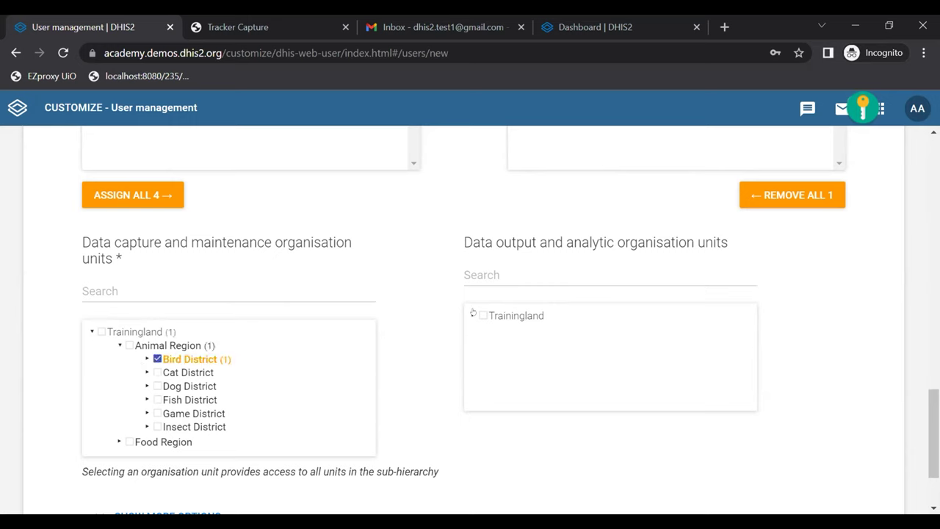
Tick Bird District under Trainingland > Animal Region as the data output unit.
left_click(473, 316)
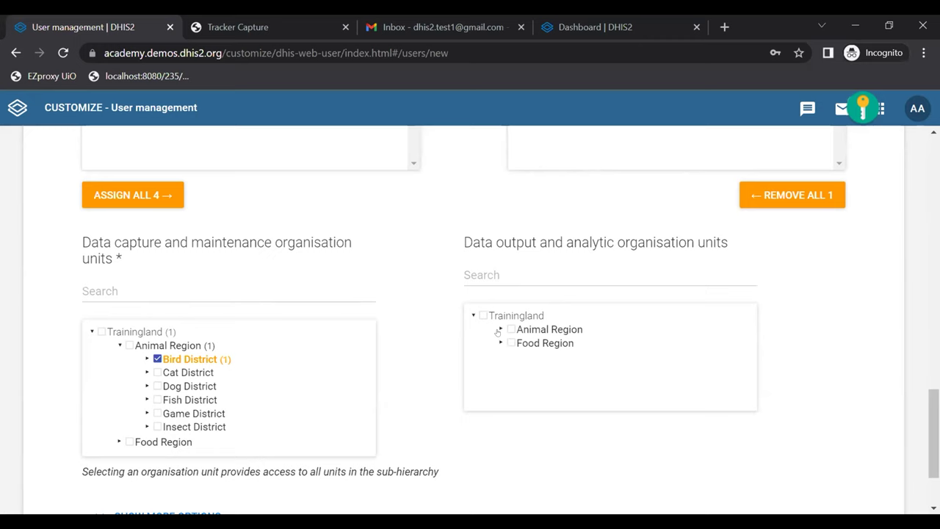
left_click(498, 329)
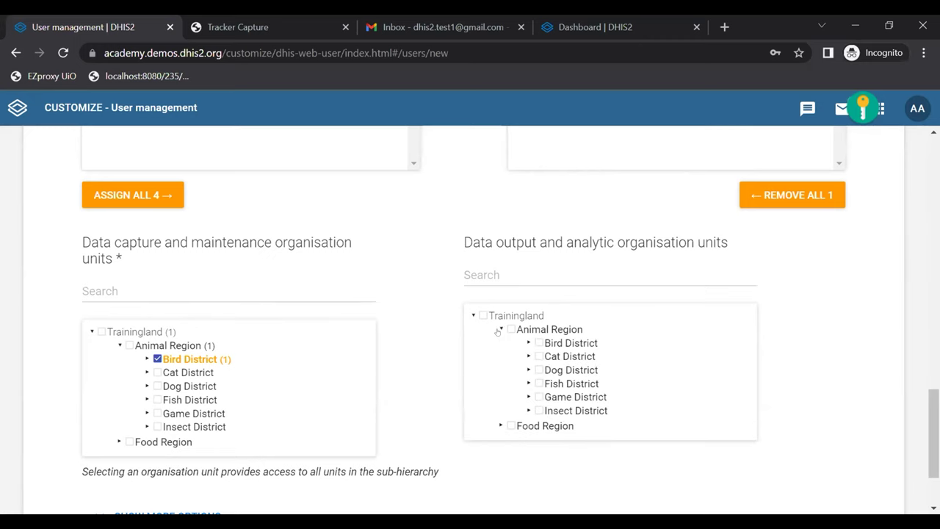
left_click(538, 343)
scroll(887, 355, "down", 3)
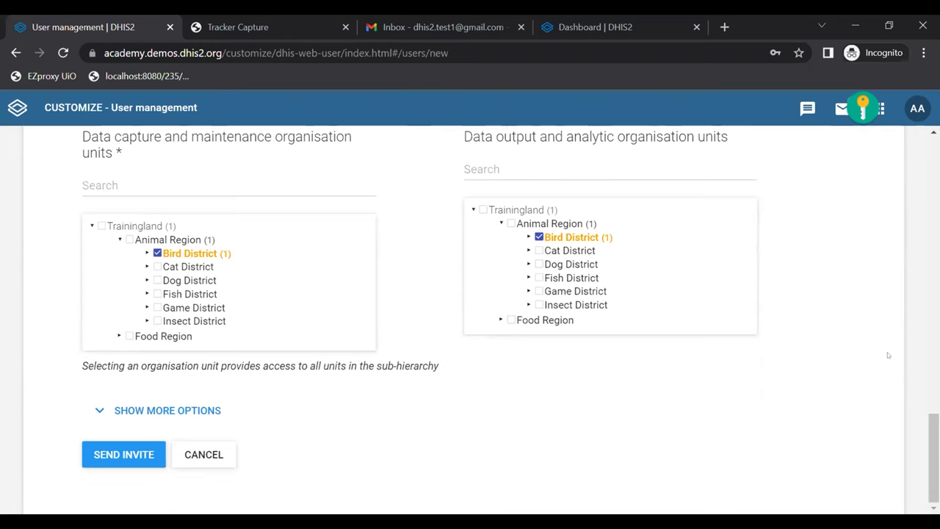
Under more options, tick Trainingland as the search organisation unit.
left_click(192, 411)
scroll(317, 374, "down", 1)
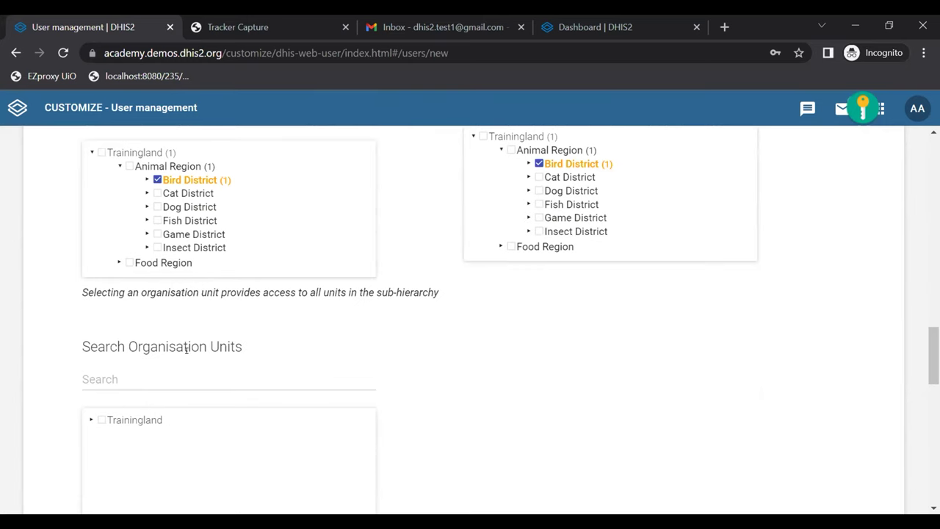
scroll(185, 352, "down", 3)
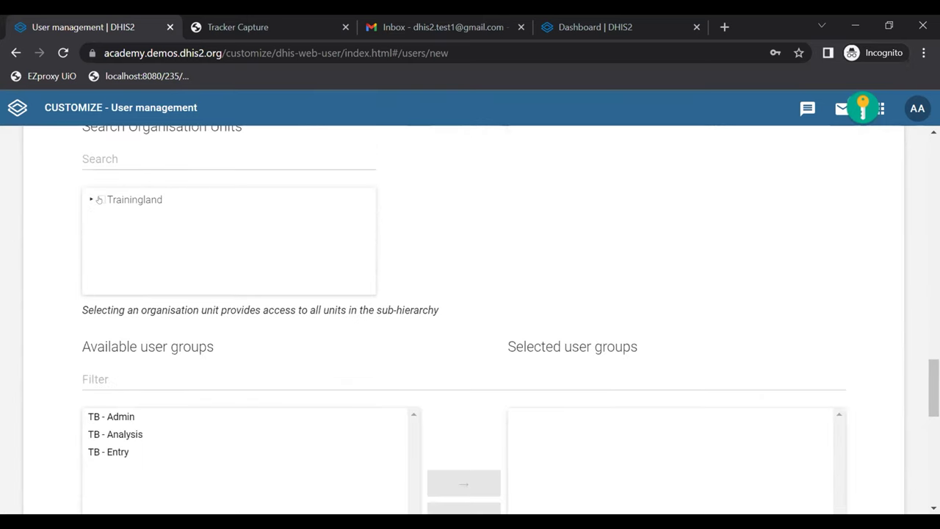
left_click(99, 199)
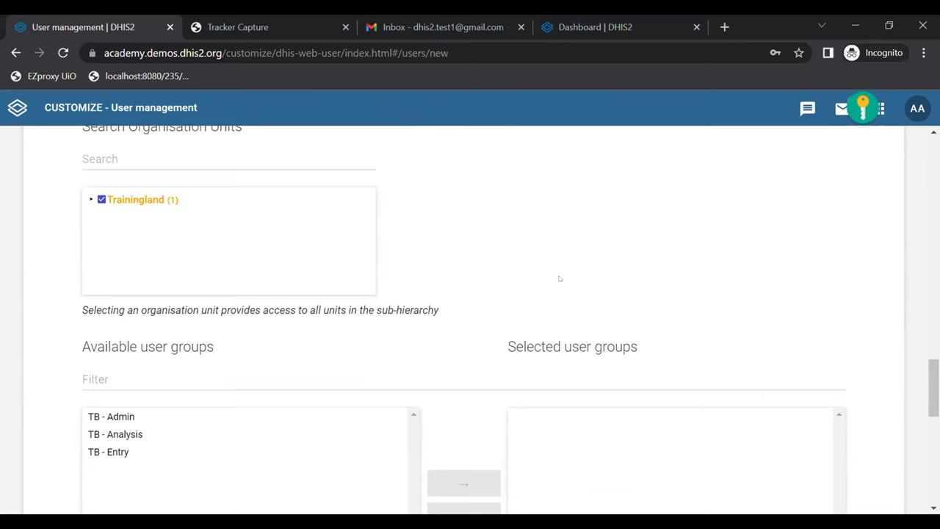
Send the invitation for the new user account.
scroll(384, 297, "down", 1)
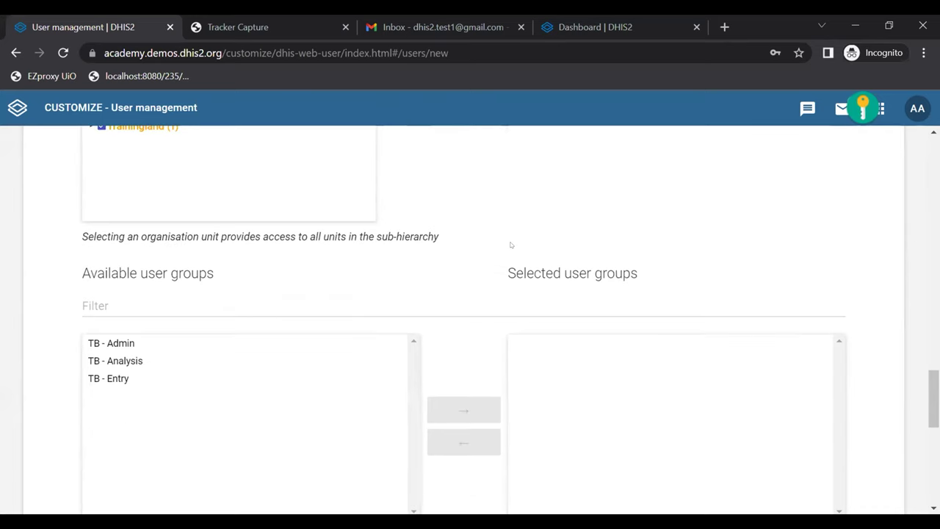
scroll(511, 244, "down", 7)
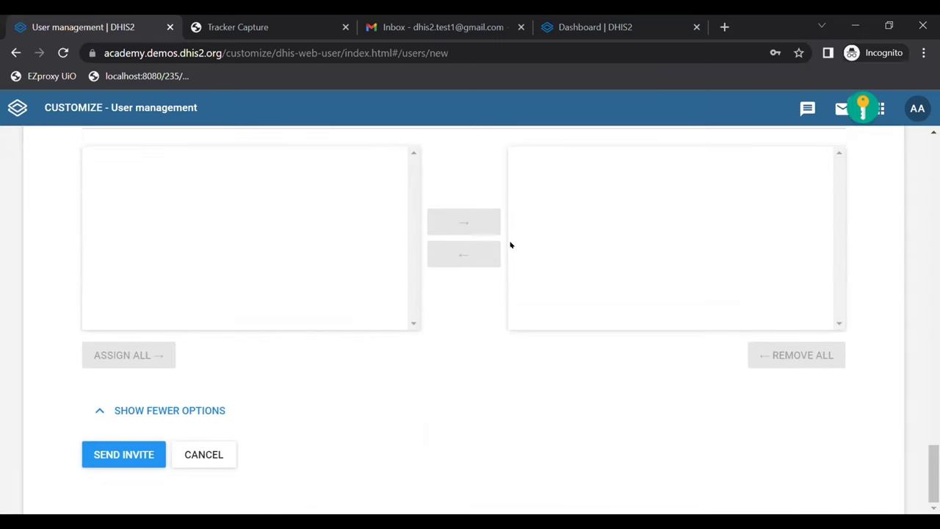
scroll(494, 347, "up", 1)
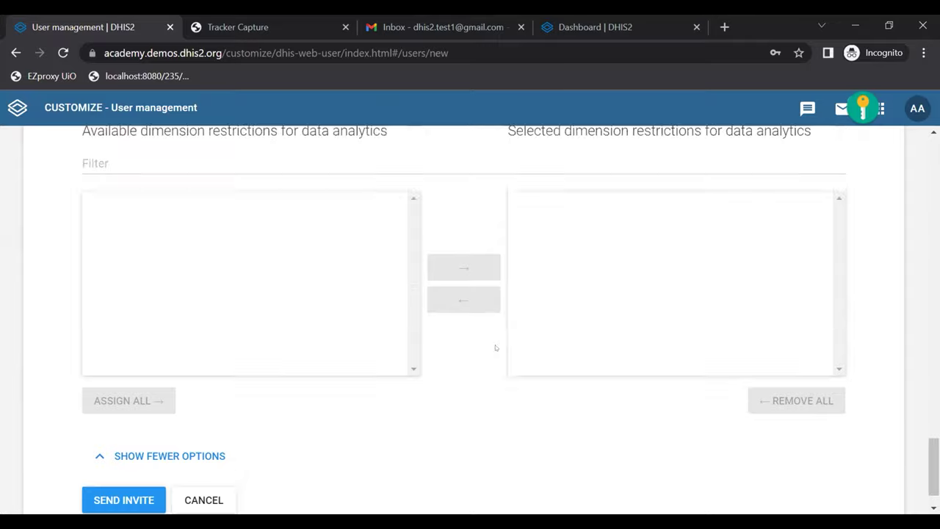
scroll(495, 347, "up", 5)
scroll(487, 359, "down", 6)
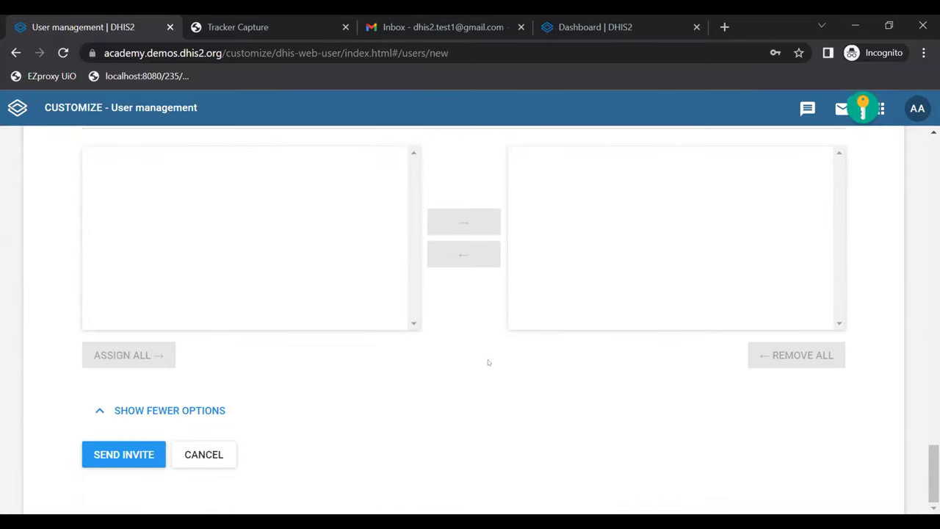
left_click(123, 456)
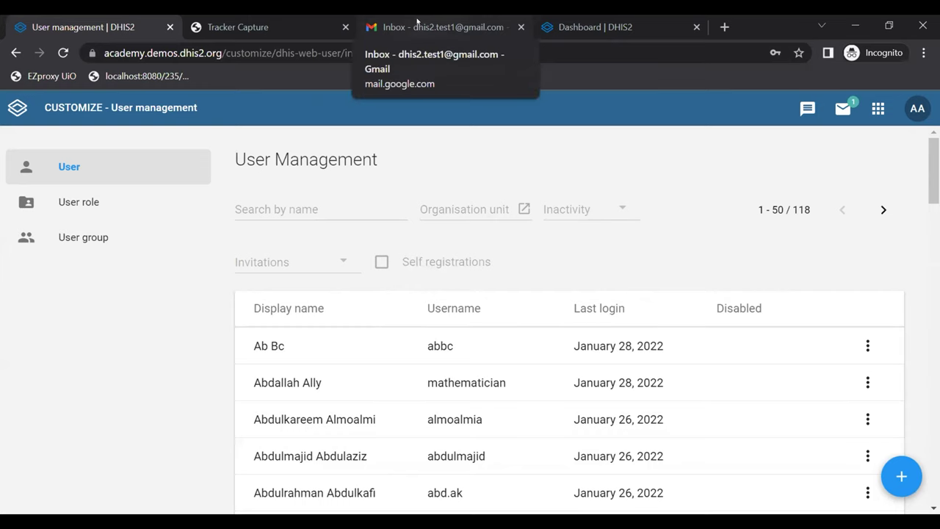
In Gmail, refresh the inbox, open the DHIS2 invitation email and follow its link.
left_click(419, 20)
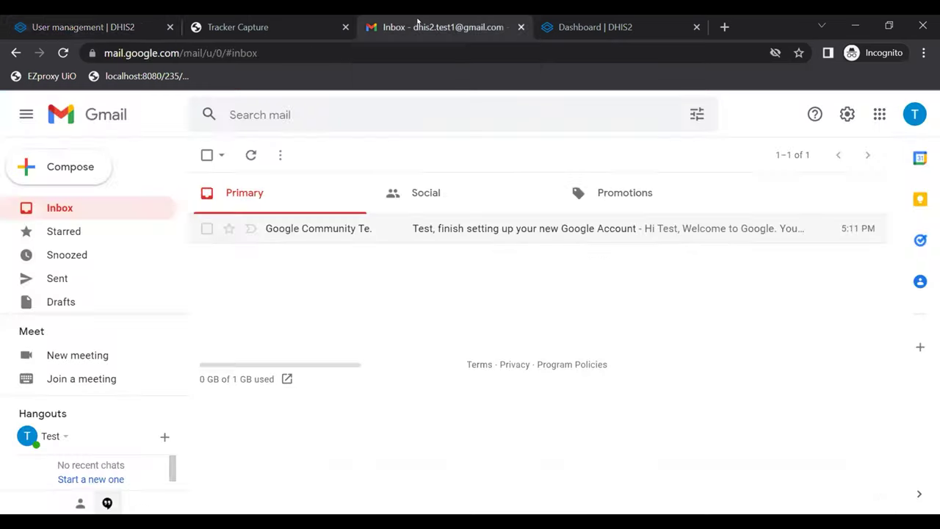
left_click(57, 204)
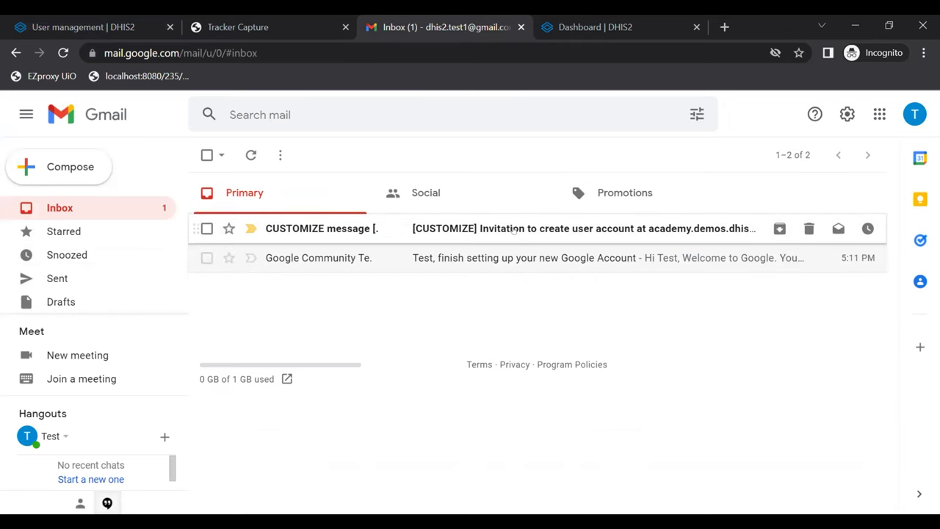
left_click(515, 231)
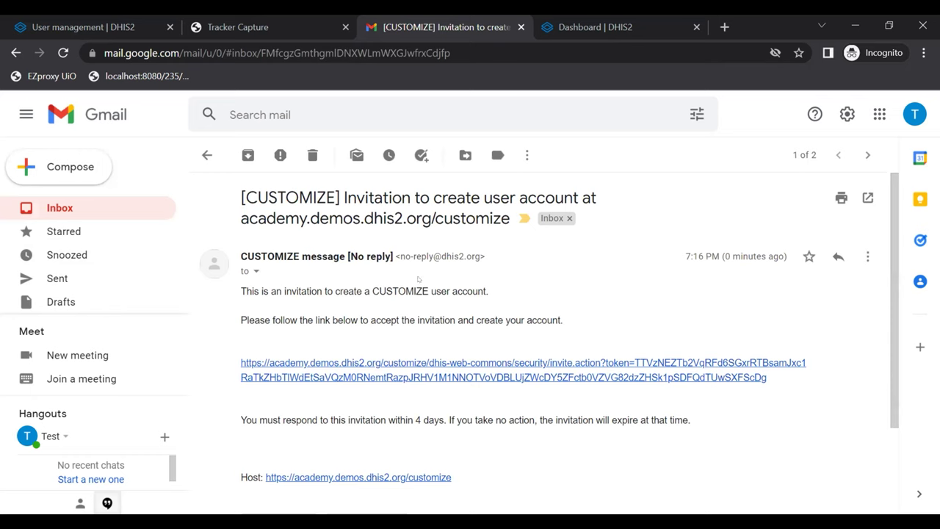
scroll(400, 315, "down", 1)
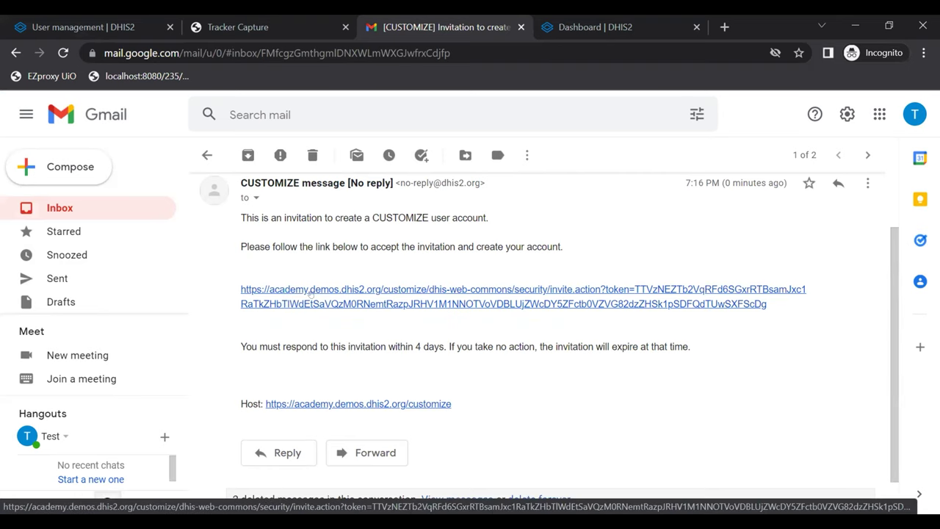
left_click(312, 290)
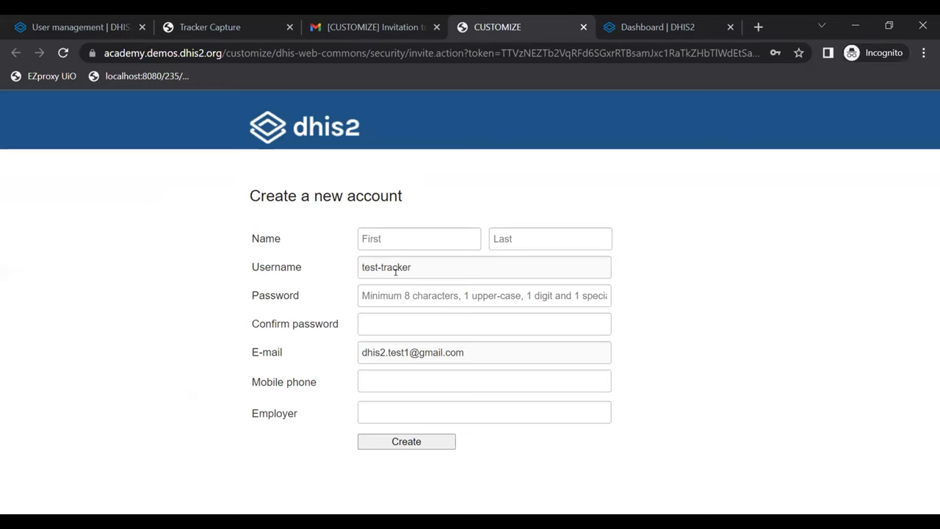
Enter first name Test, last name User, then type and confirm the account password.
left_click(394, 231)
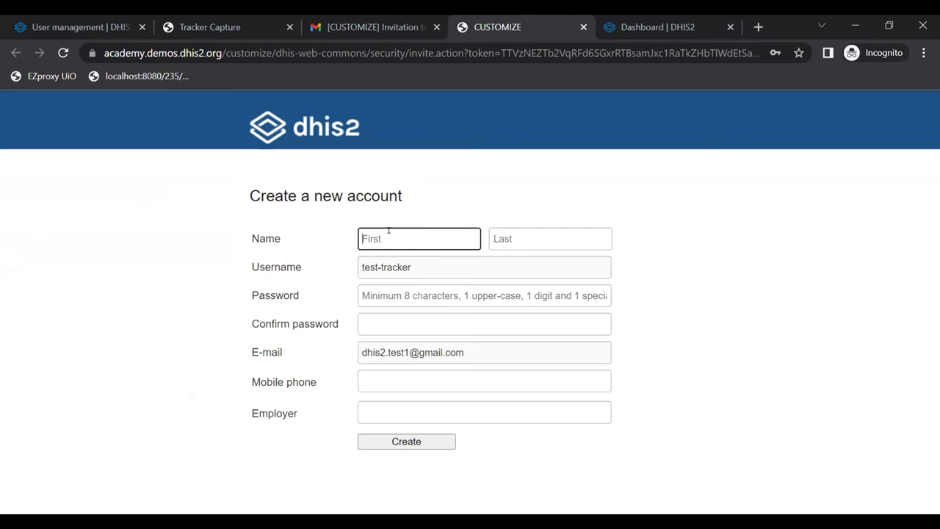
type("Test")
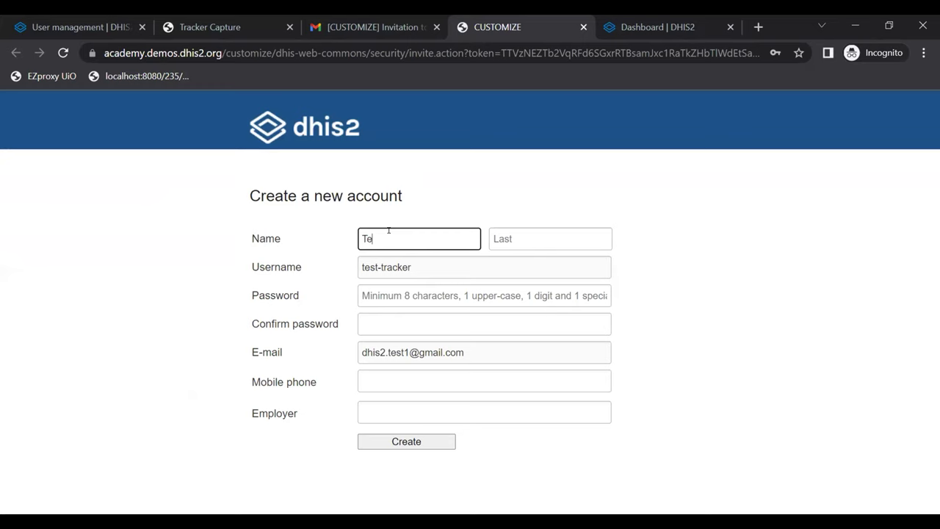
left_click(514, 232)
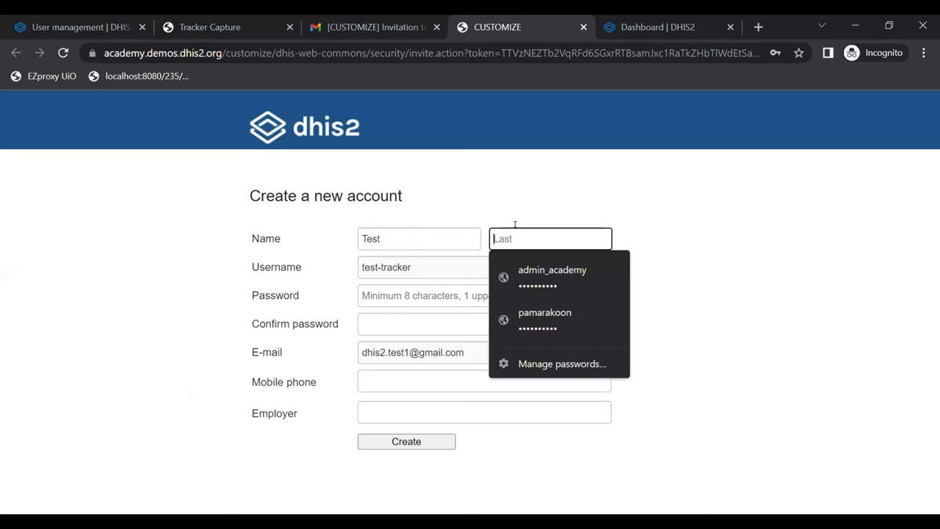
type("User")
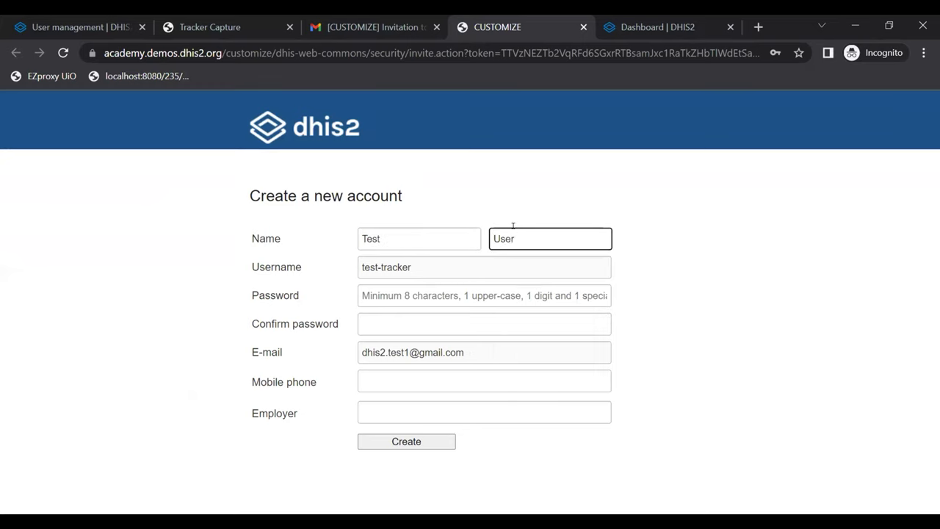
left_click(417, 269)
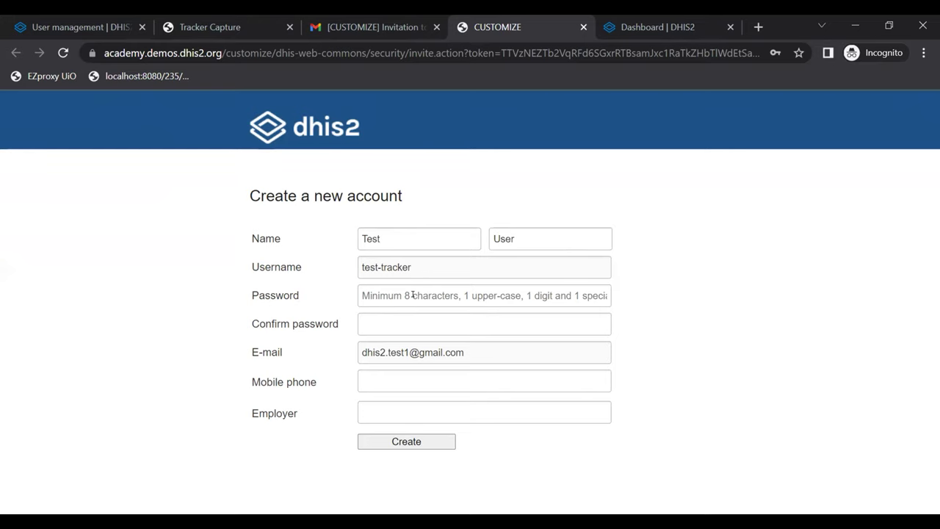
left_click(398, 289)
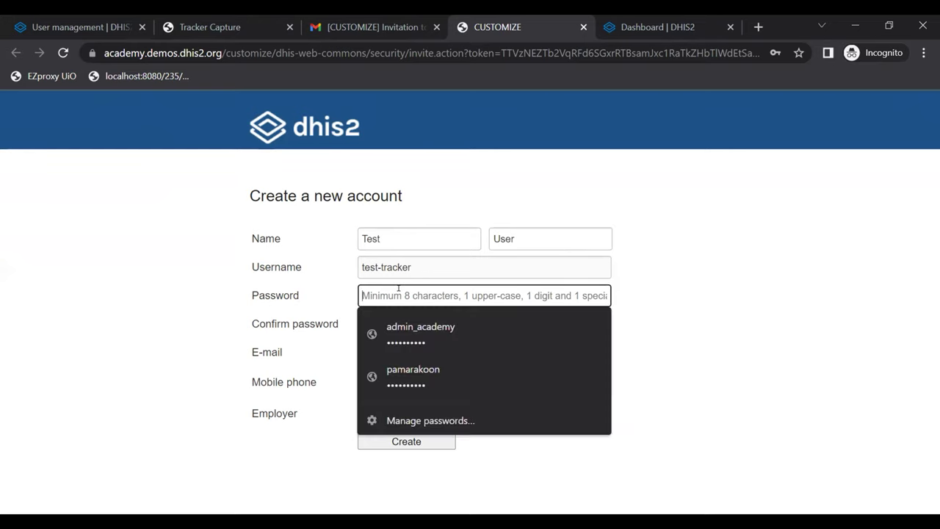
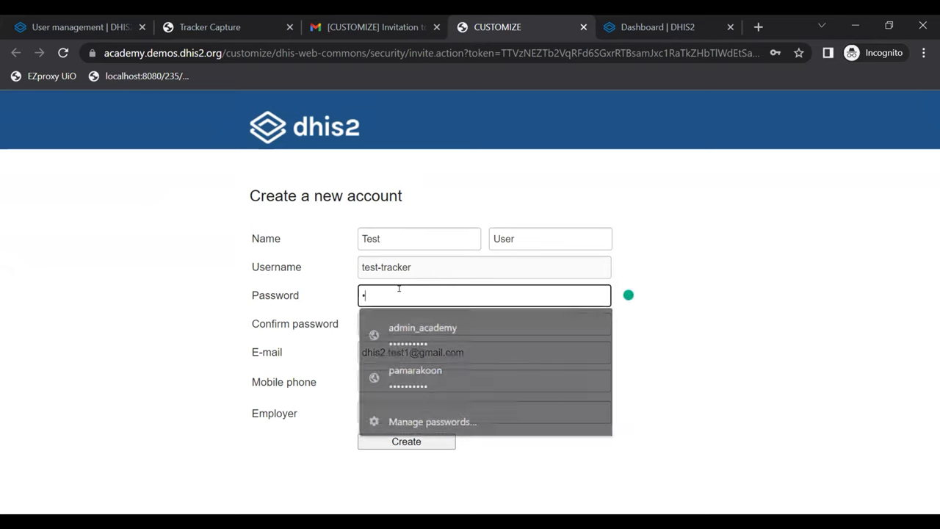
left_click(389, 318)
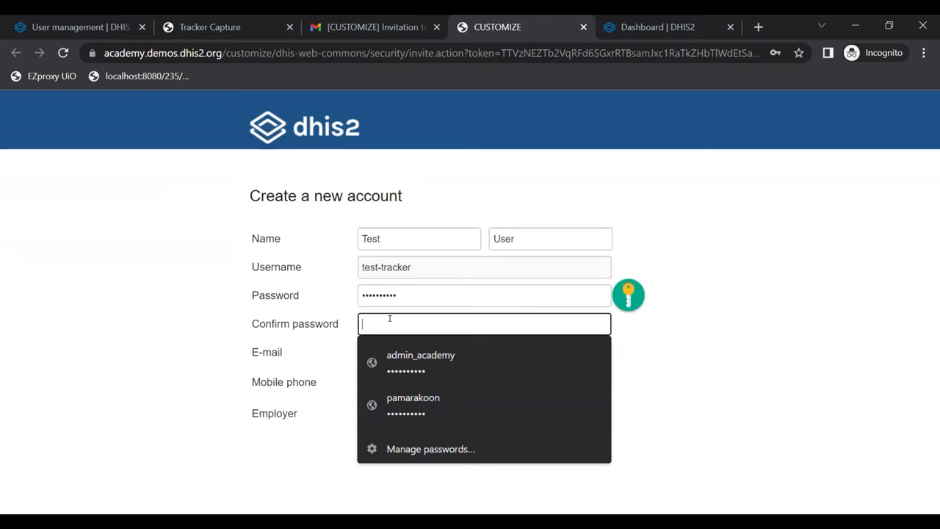
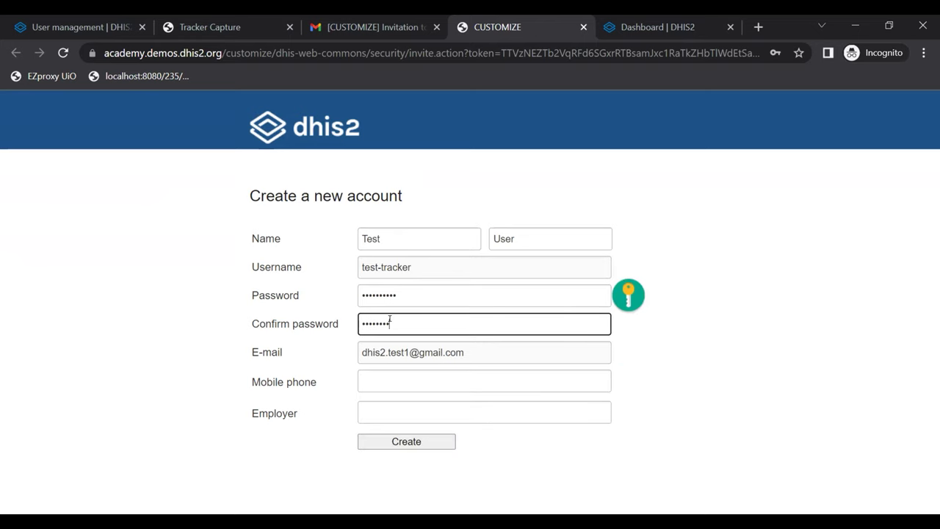
Enter the mobile phone number and employer MoH, then create the account.
left_click(397, 381)
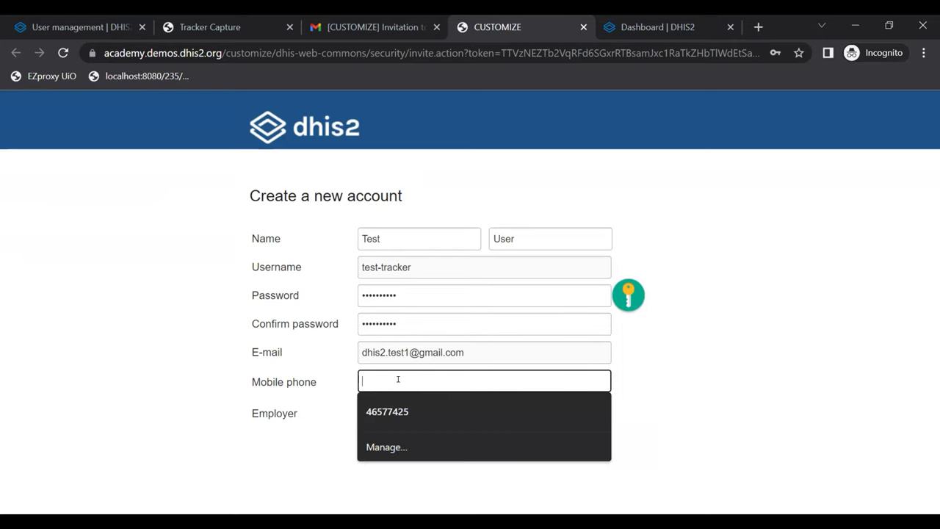
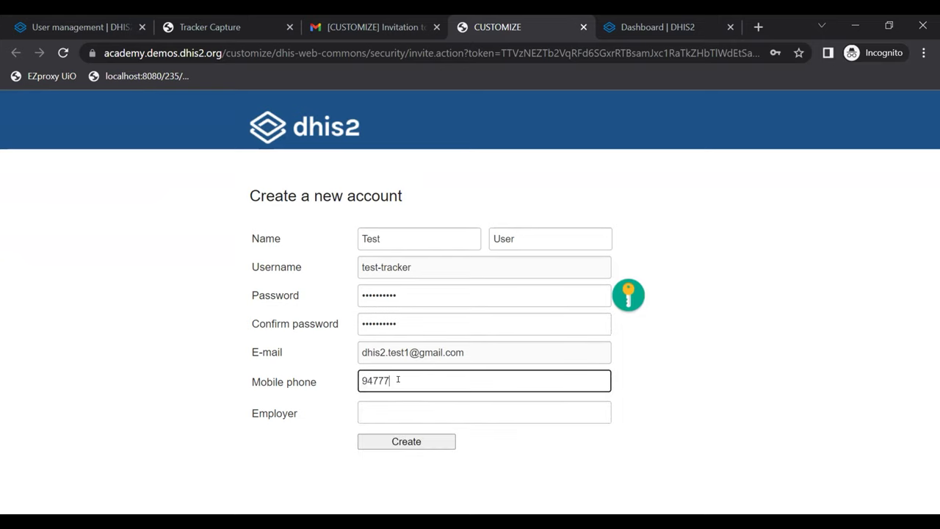
left_click(398, 412)
type("MoH")
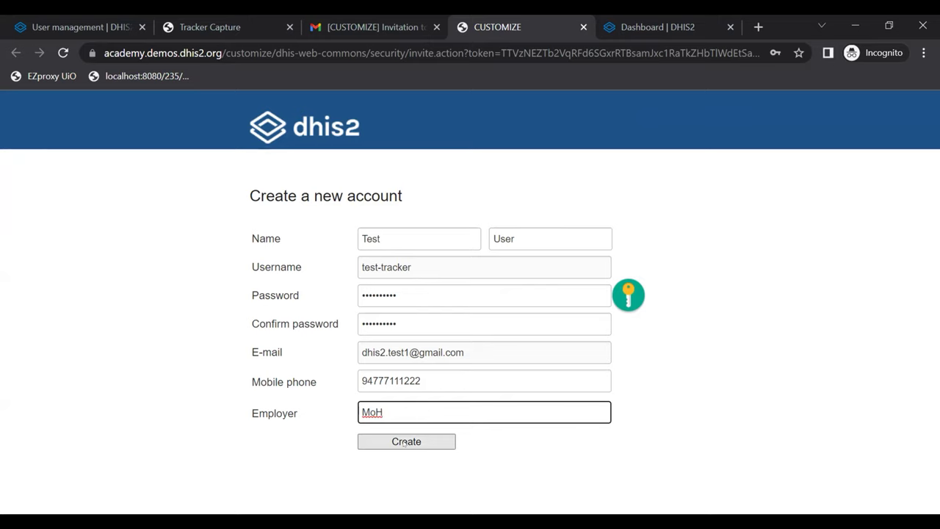
left_click(404, 444)
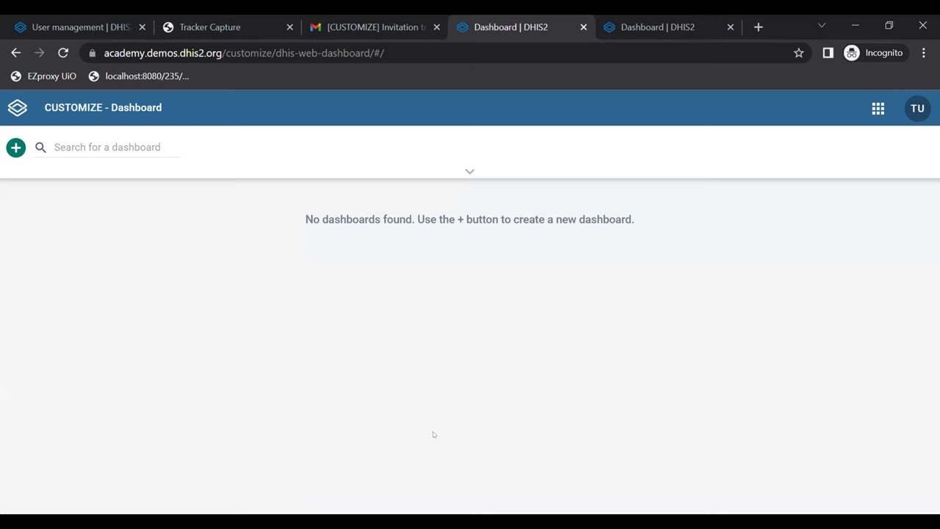
Check the Test User profile menu and the available apps list, closing each.
left_click(915, 107)
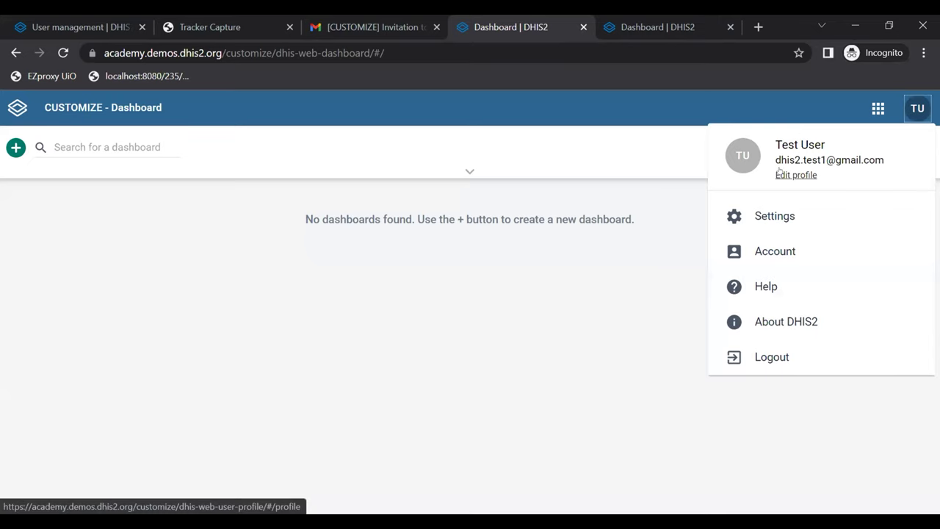
left_click(886, 89)
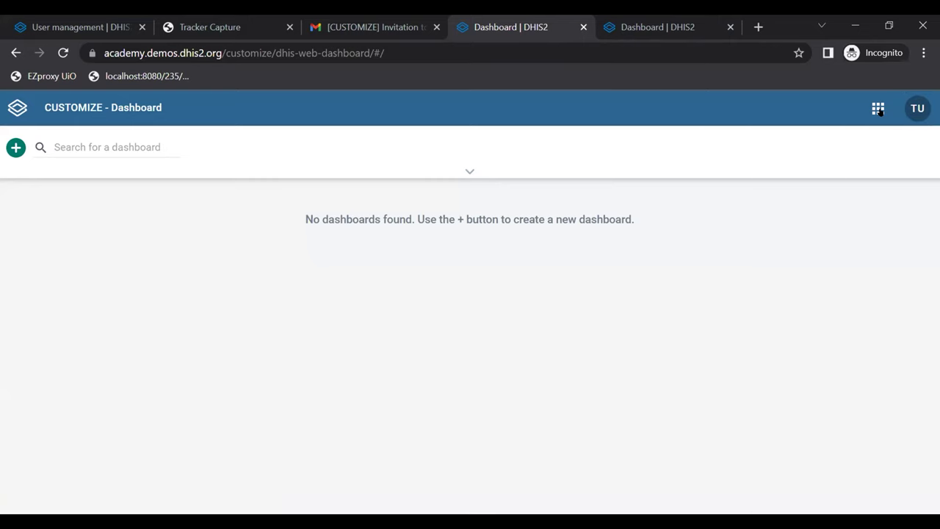
left_click(878, 109)
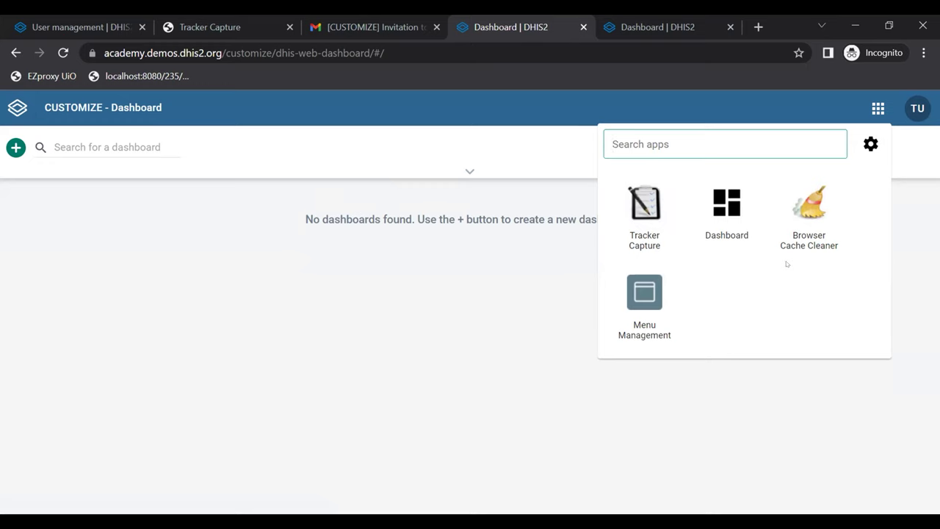
left_click(381, 309)
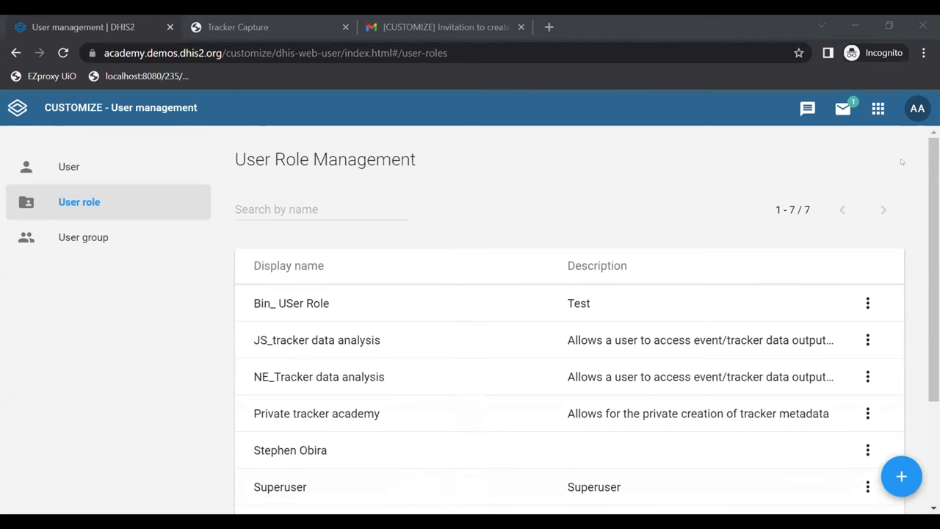
Open the Users app from the apps grid.
left_click(877, 108)
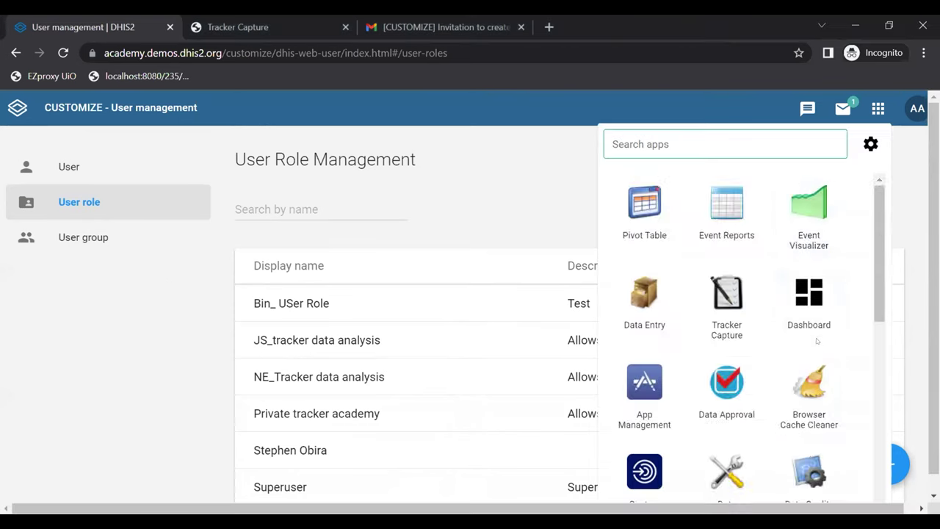
scroll(723, 440, "down", 3)
scroll(724, 457, "down", 2)
left_click(726, 457)
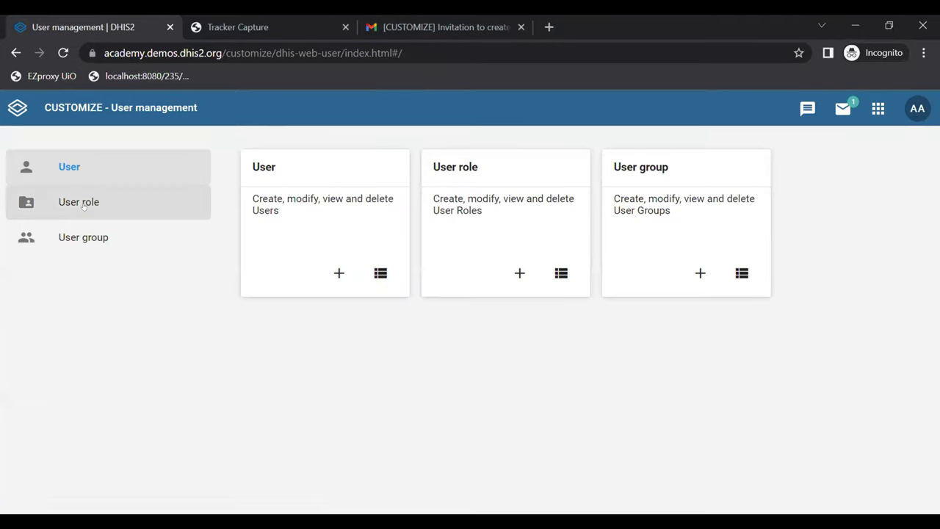
Browse the User role list, then start a new user role.
left_click(84, 205)
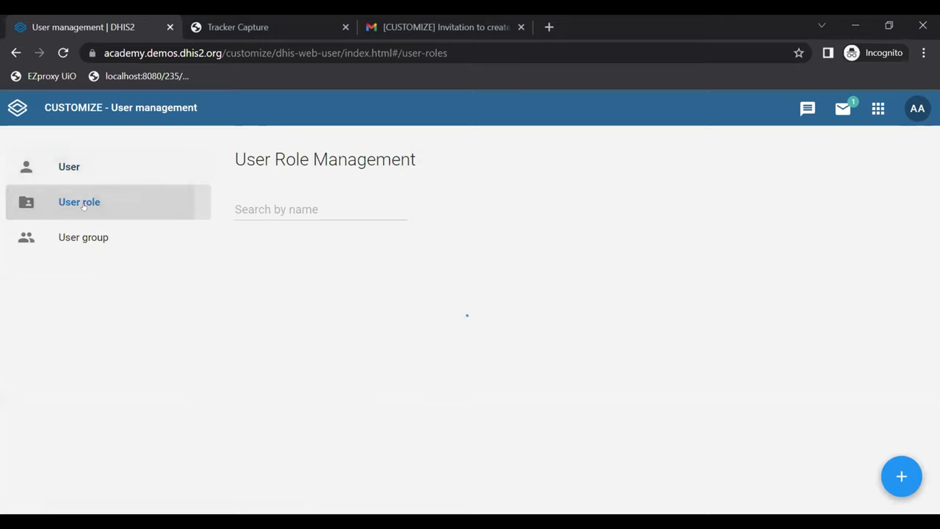
scroll(449, 387, "down", 3)
scroll(448, 386, "up", 2)
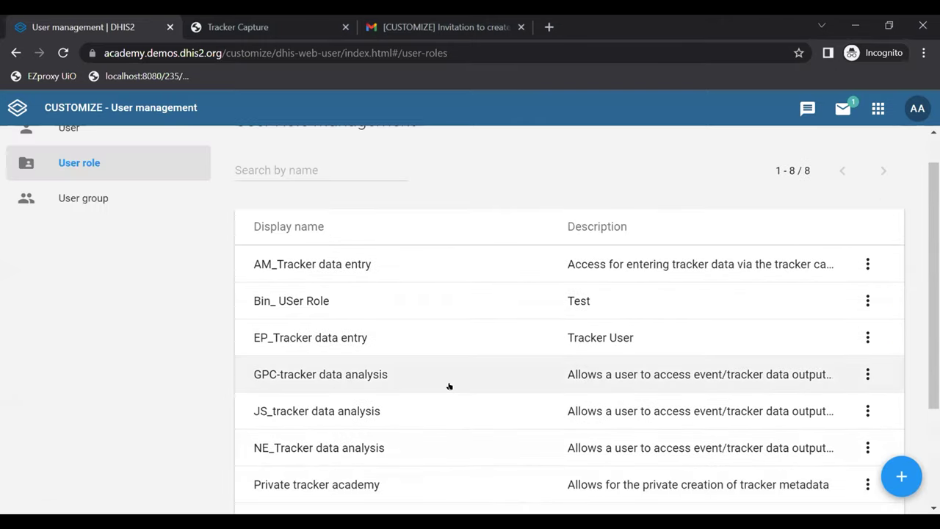
scroll(449, 386, "down", 1)
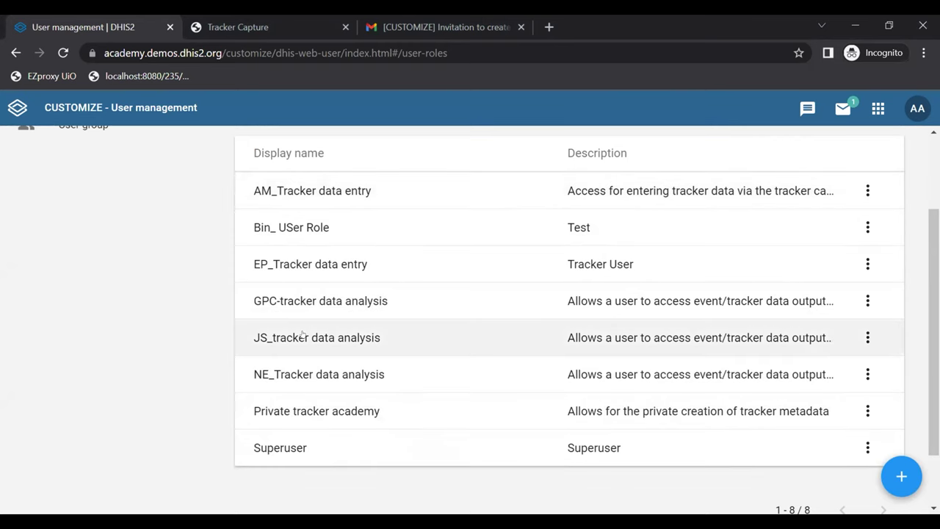
scroll(304, 334, "up", 1)
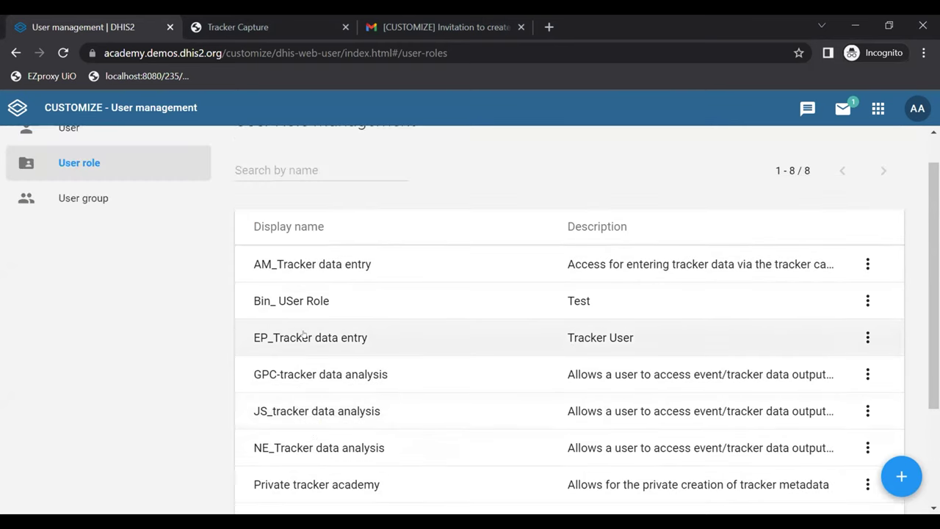
scroll(303, 334, "down", 2)
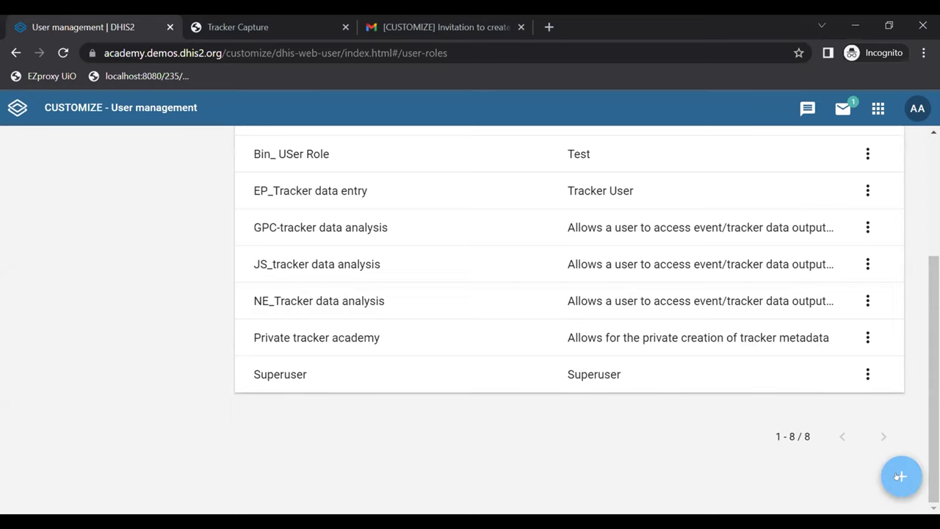
scroll(897, 470, "up", 2)
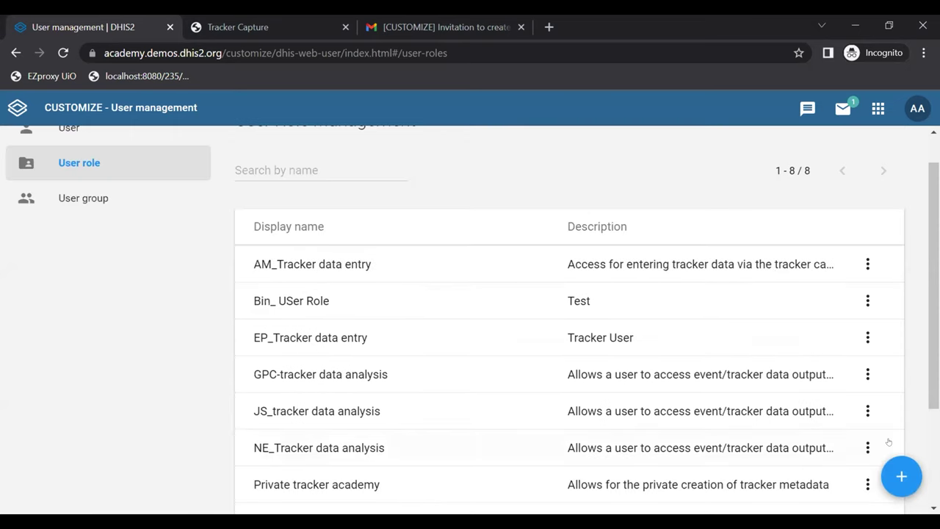
scroll(888, 441, "down", 1)
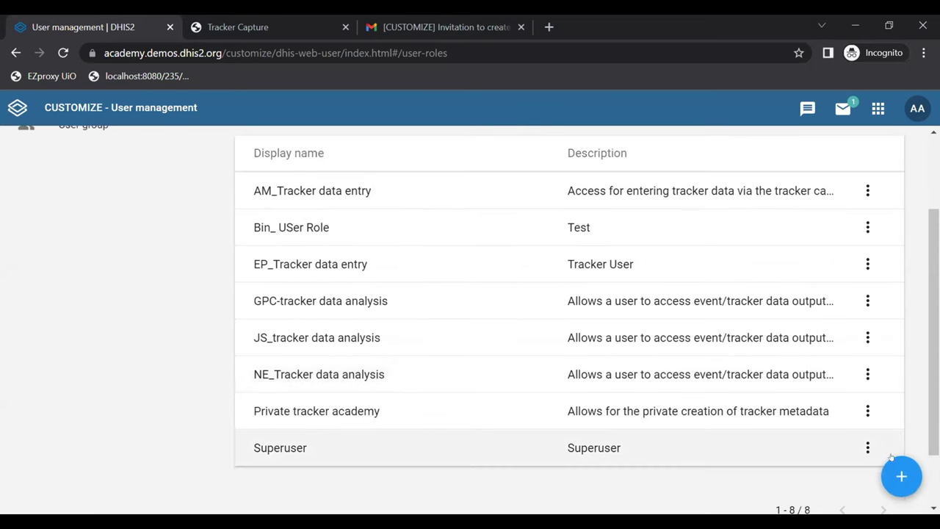
left_click(900, 477)
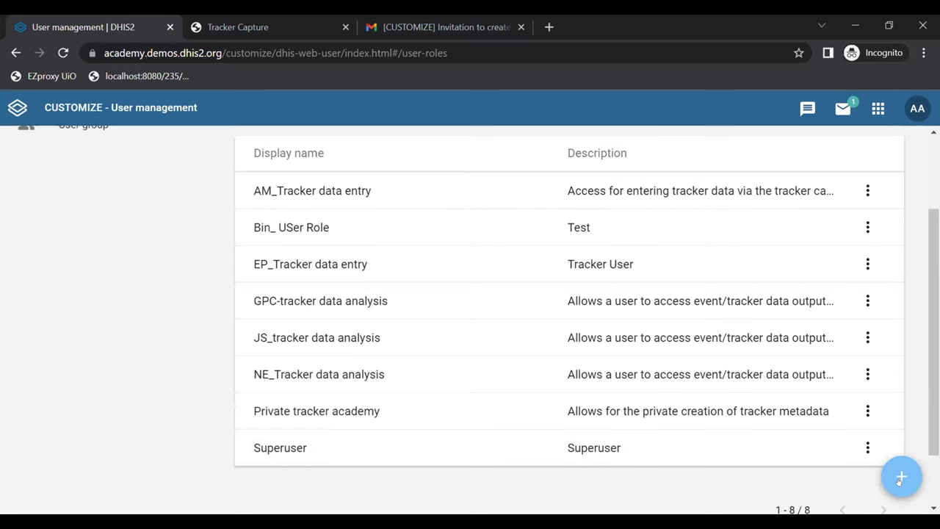
left_click(898, 478)
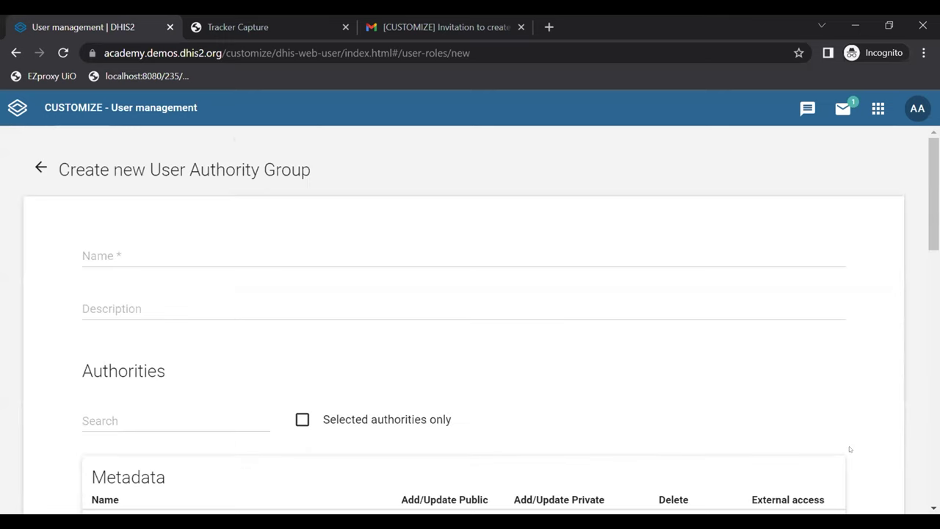
Name the role 'tracker data analysis' and describe it as 'This user role is to provide authorities related to tracker data analysis'.
left_click(130, 255)
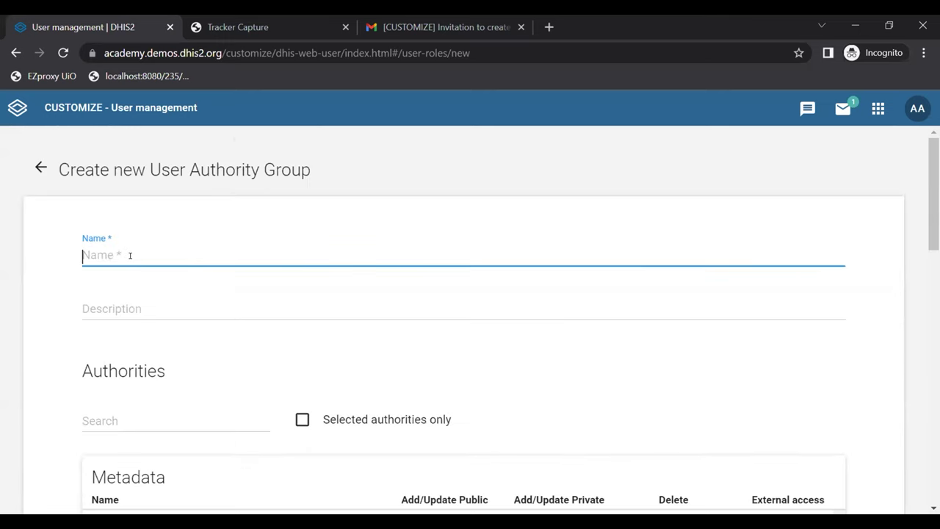
type("tracker data a")
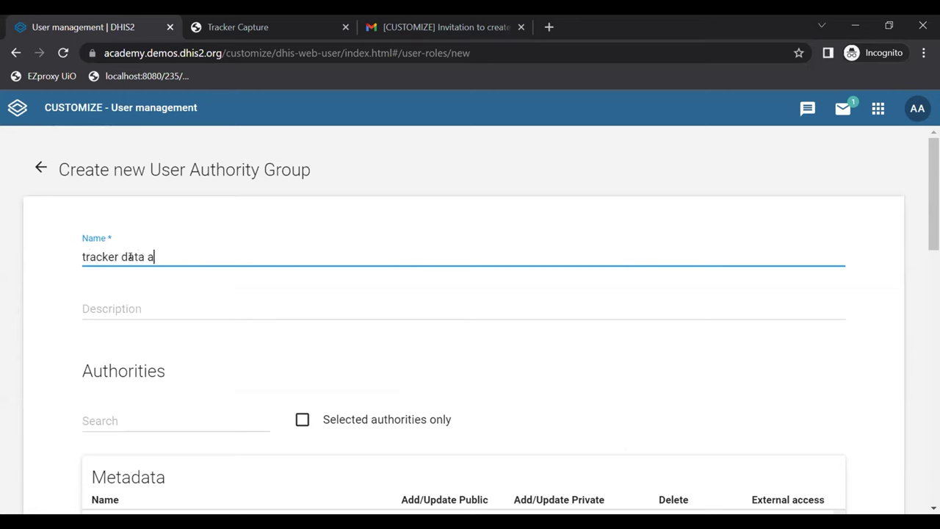
type("nalysis")
left_click(154, 302)
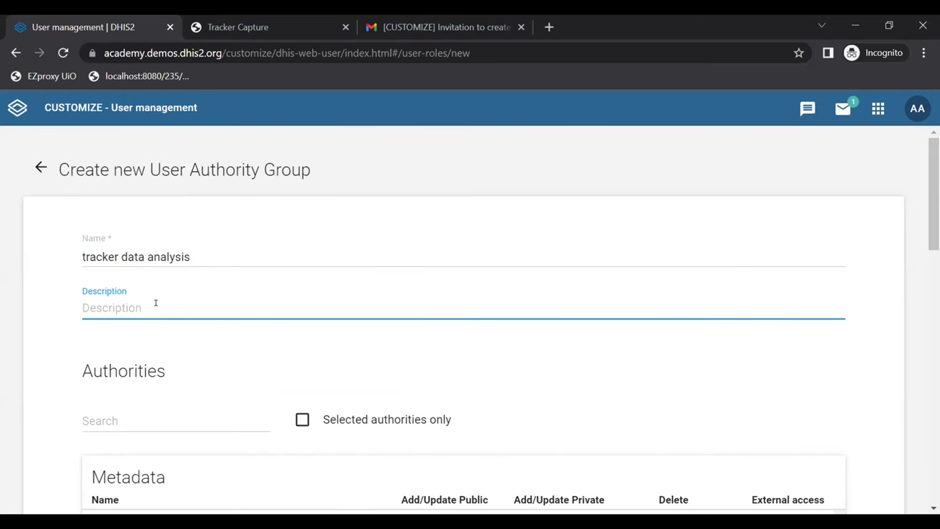
type("This user role is ")
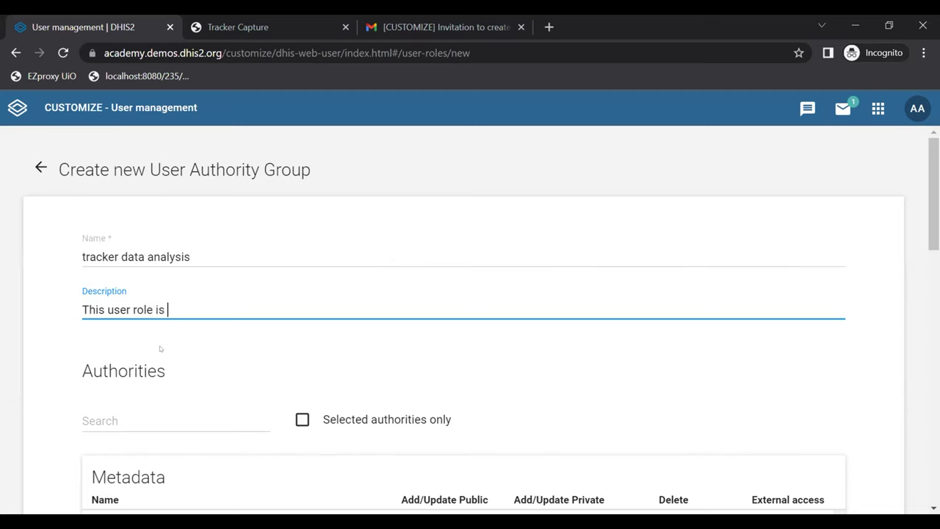
type("f")
key("BackSpace")
type("to provide authorities related to tracker data analysis")
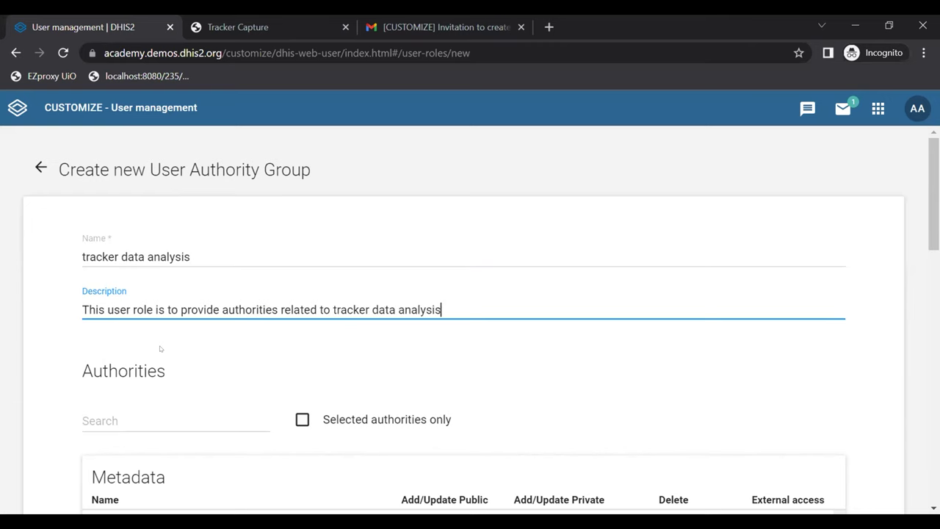
Confirm the description and look through the role's Authorities sections.
scroll(121, 360, "down", 2)
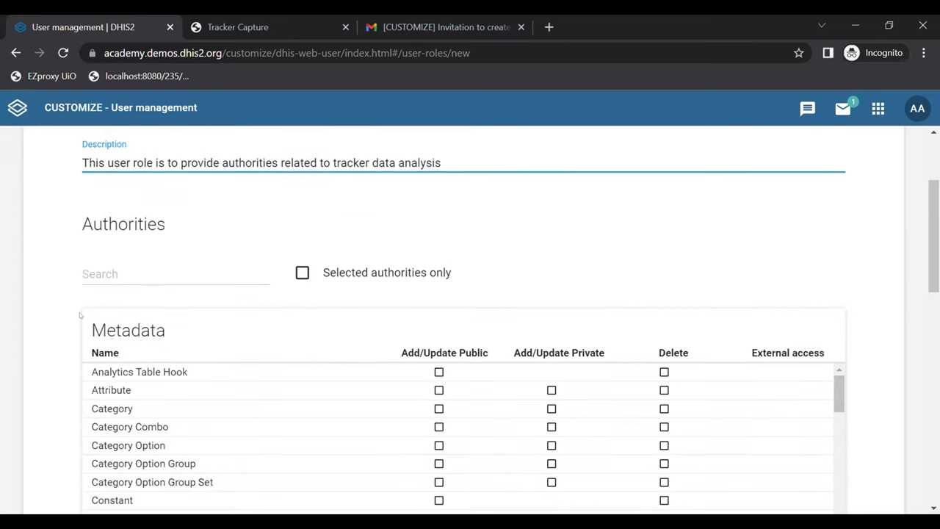
left_click(65, 319)
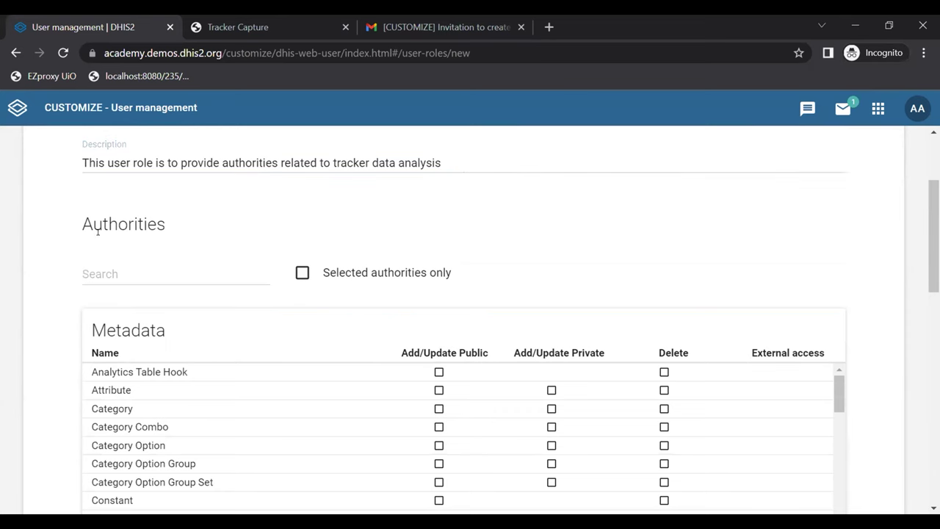
scroll(165, 348, "down", 10)
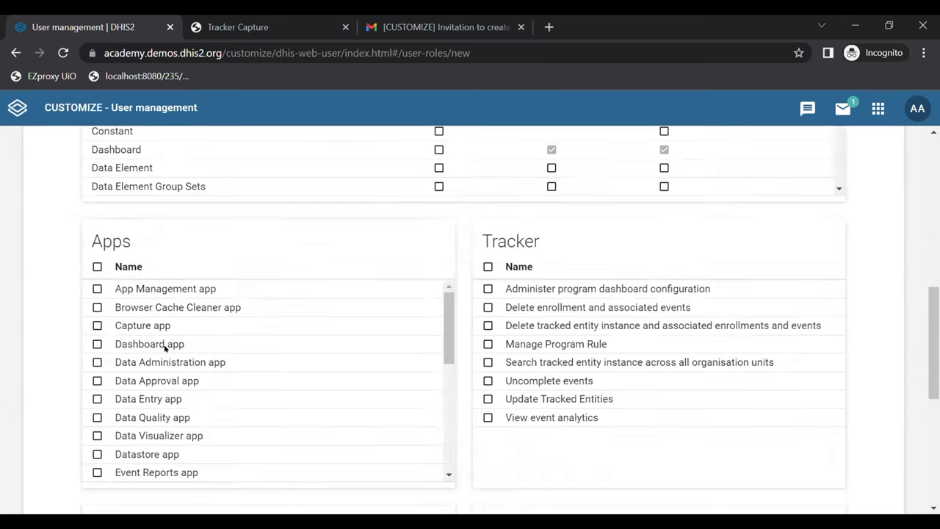
scroll(516, 351, "up", 2)
scroll(516, 351, "up", 10)
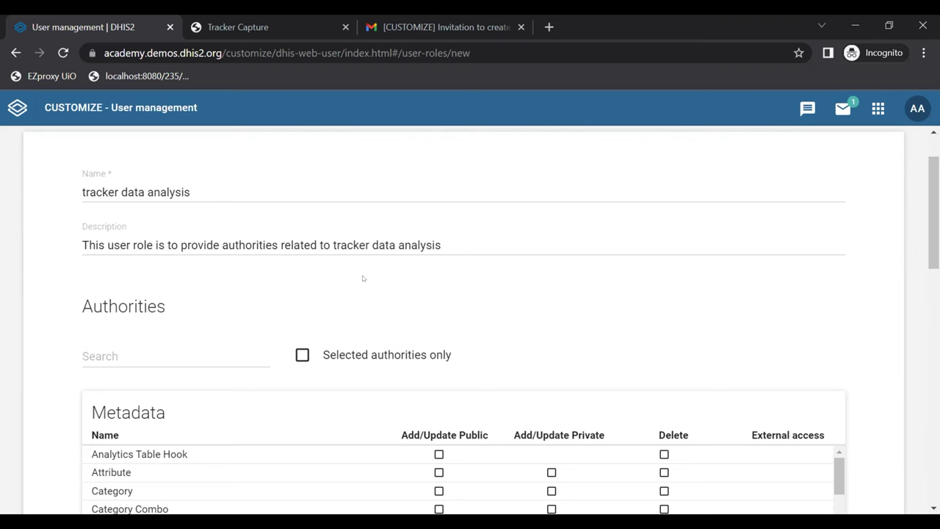
scroll(362, 269, "down", 5)
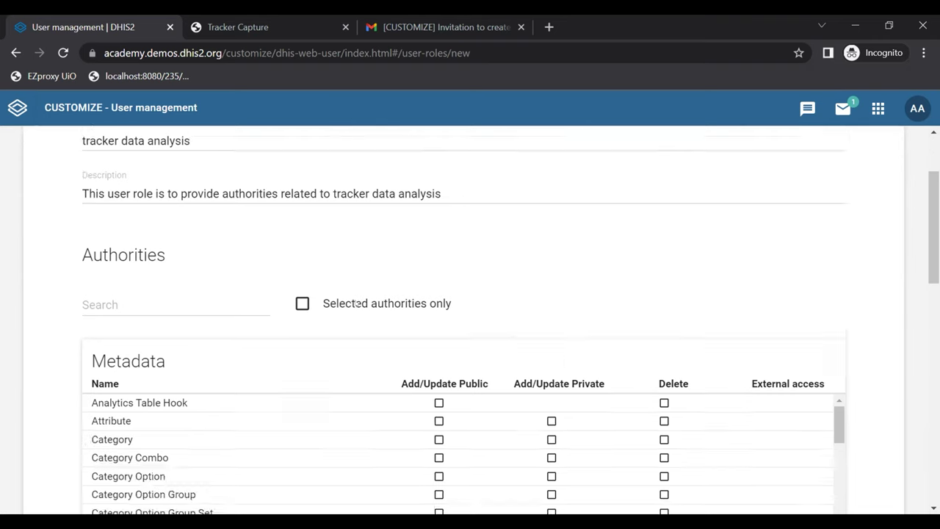
scroll(355, 302, "down", 2)
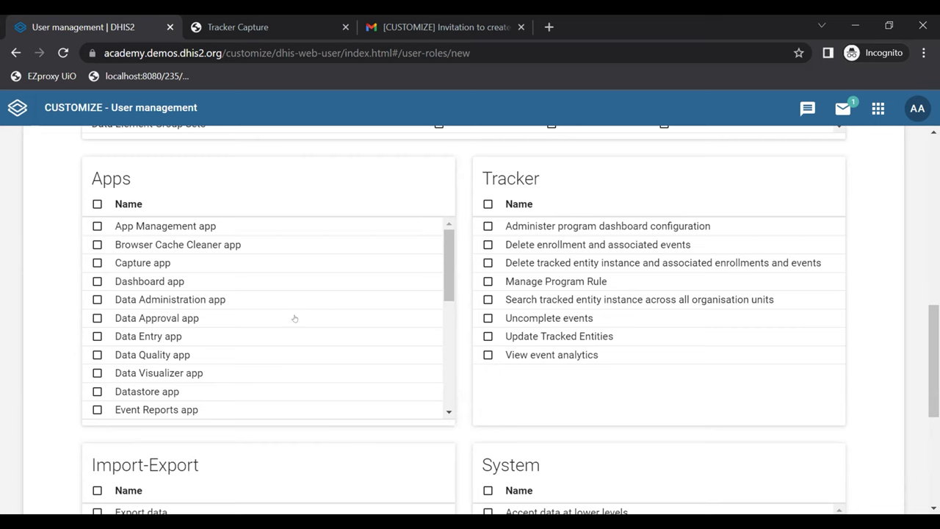
Tick the Dashboard, Data Visualizer, Event Reports, Event Visualizer and Maps apps in the Apps panel.
scroll(295, 318, "down", 1)
scroll(295, 318, "up", 1)
left_click(97, 281)
left_click(97, 373)
scroll(136, 364, "down", 2)
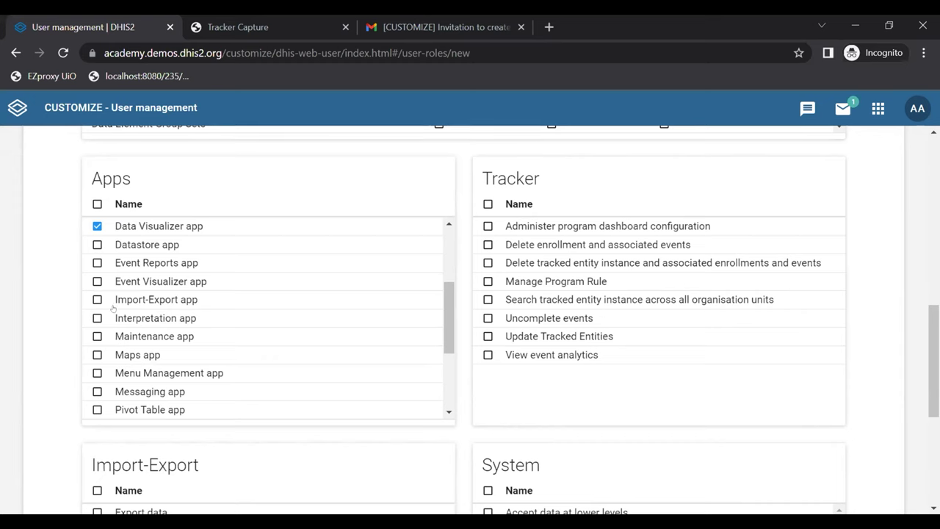
left_click(96, 262)
left_click(96, 281)
left_click(97, 354)
scroll(177, 329, "up", 2)
scroll(176, 329, "up", 2)
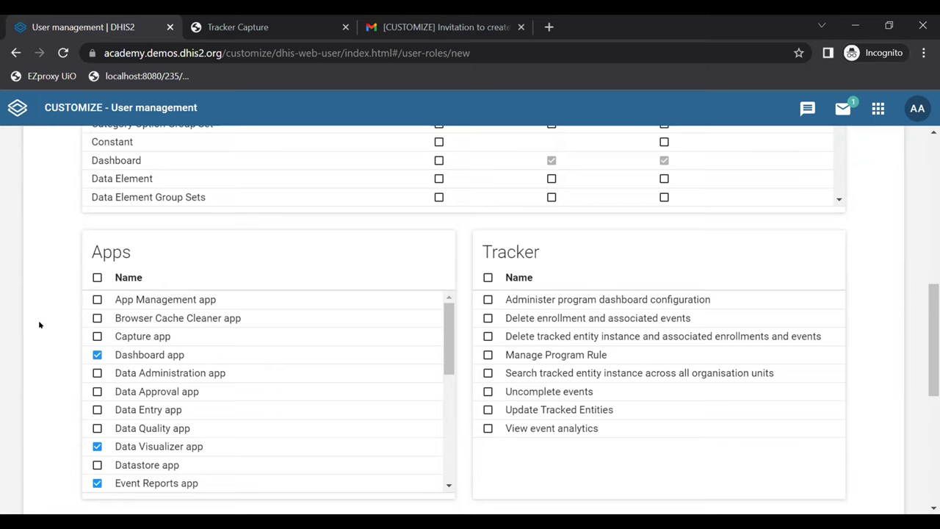
scroll(40, 324, "down", 1)
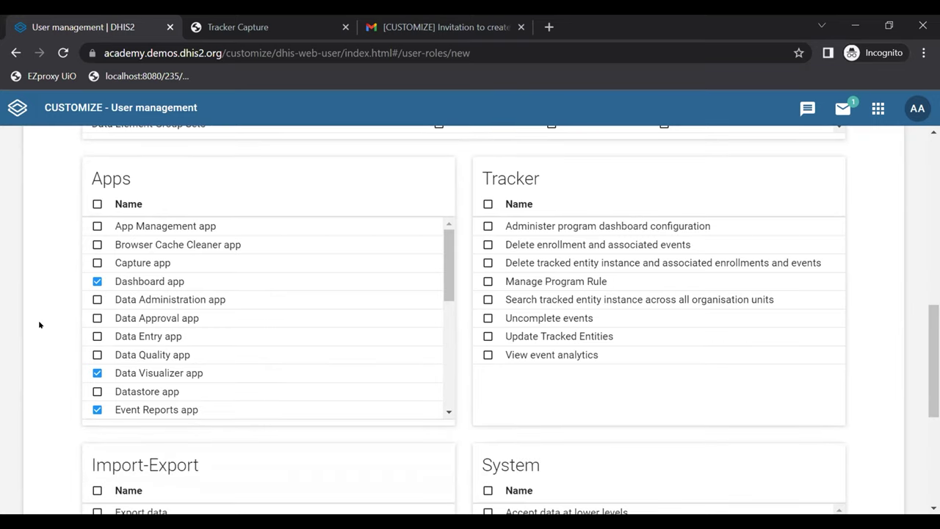
scroll(42, 318, "up", 3)
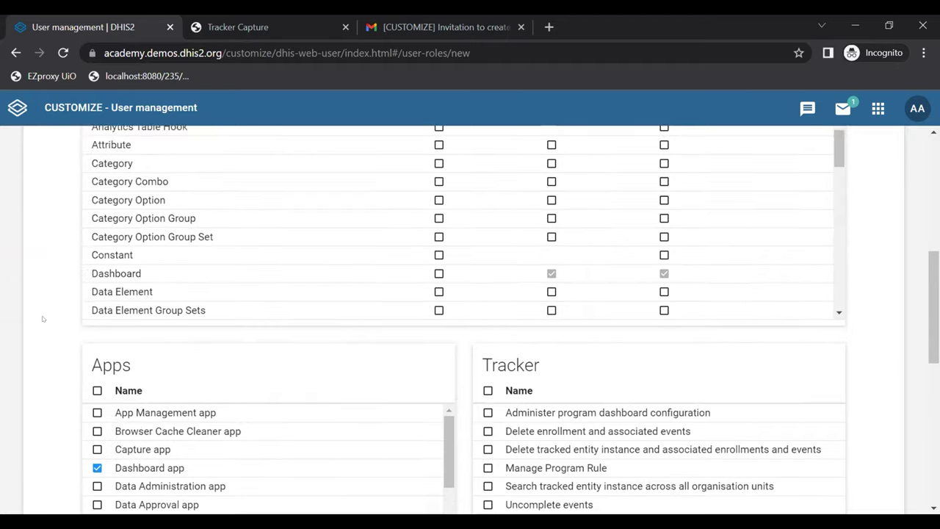
scroll(43, 319, "up", 2)
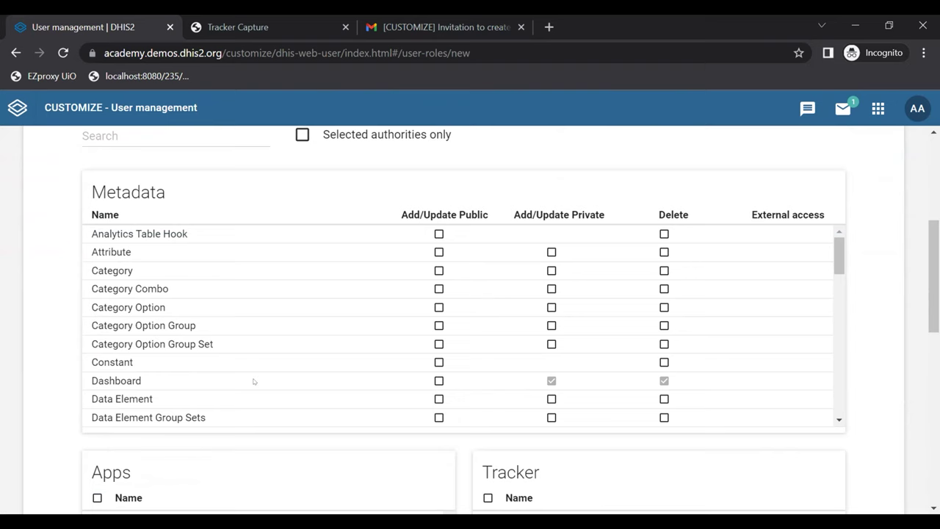
Tick Add/Update Public for Dashboard, Event Chart, Event Report, Map and Visualization metadata.
left_click(438, 380)
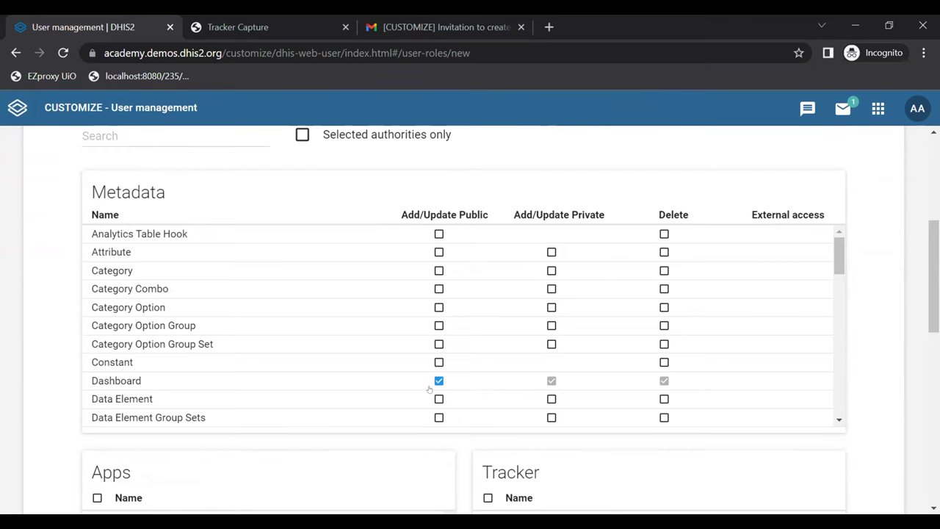
scroll(430, 389, "down", 3)
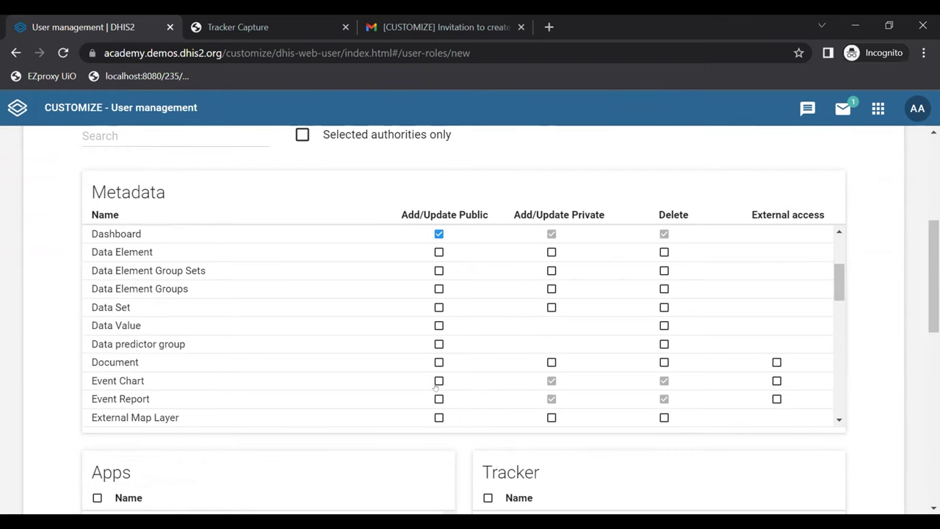
scroll(435, 388, "down", 2)
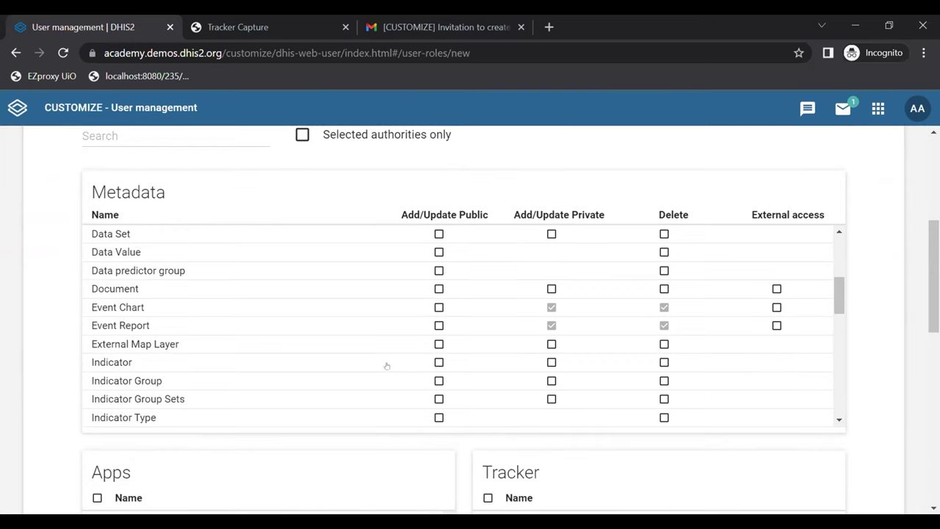
left_click(438, 307)
left_click(439, 325)
scroll(451, 359, "down", 2)
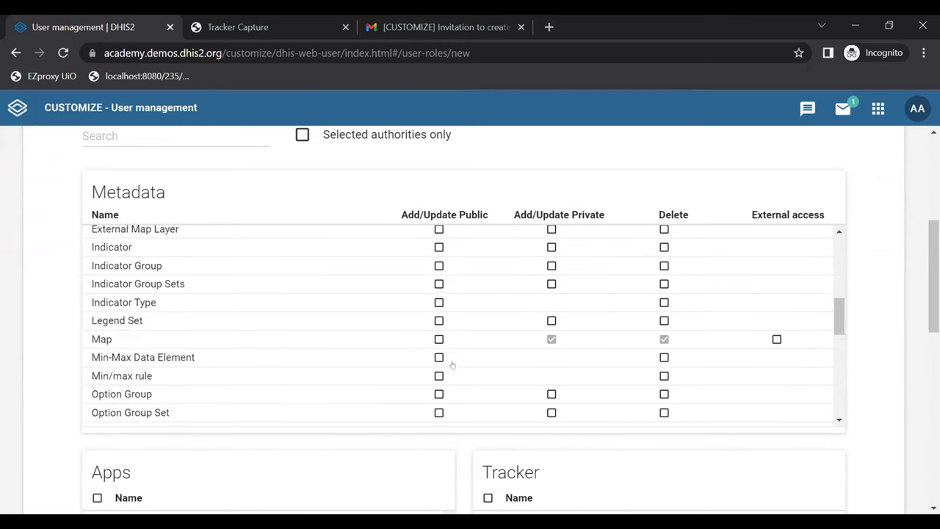
left_click(438, 307)
scroll(466, 371, "down", 5)
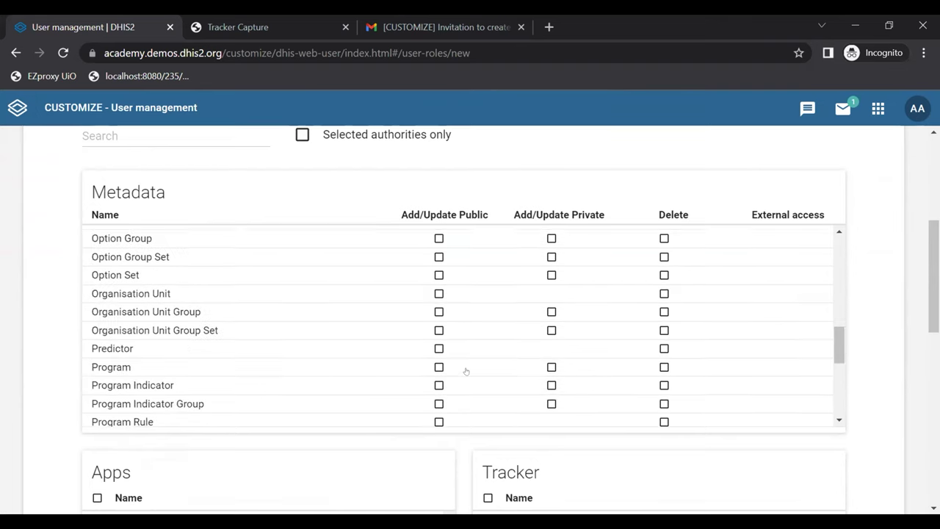
scroll(465, 371, "down", 1)
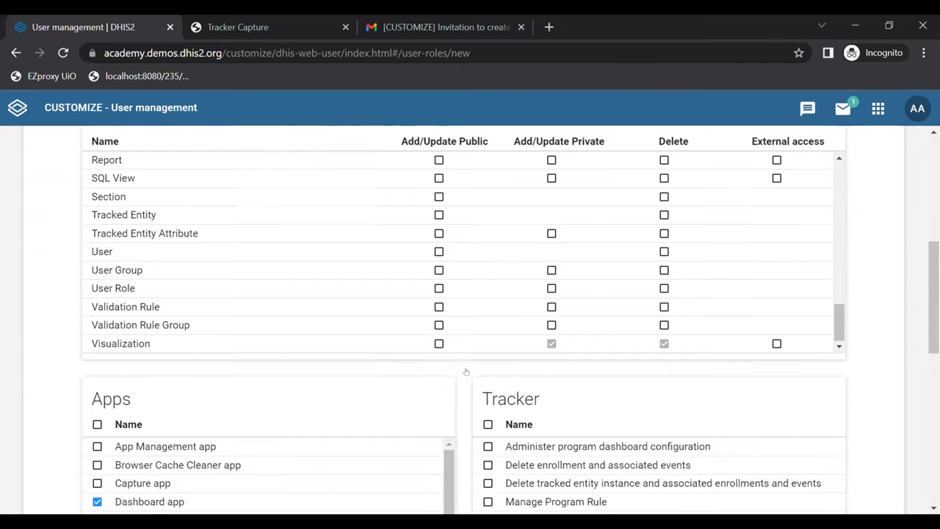
left_click(439, 343)
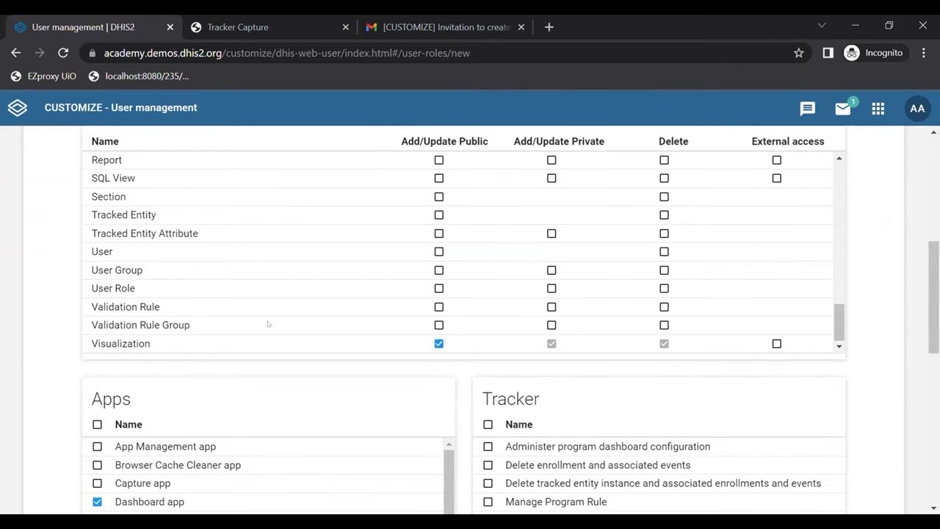
scroll(426, 271, "up", 10)
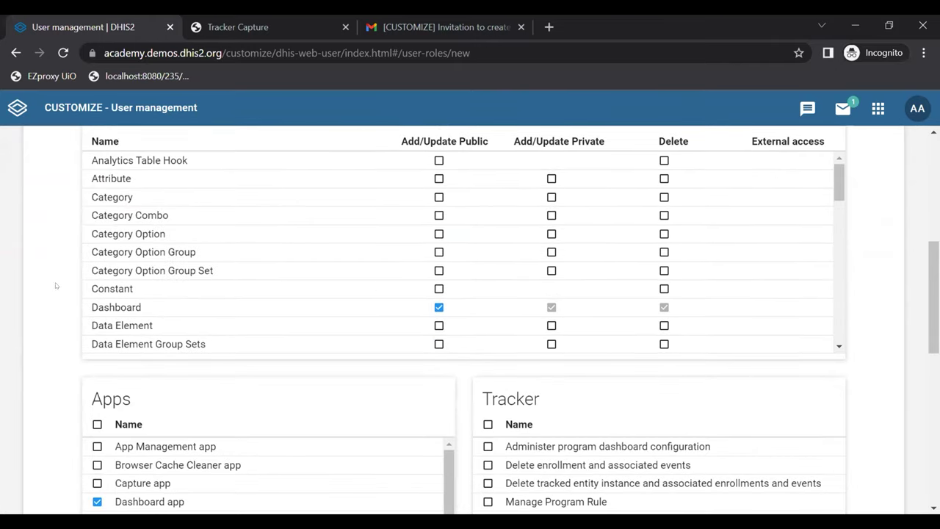
scroll(48, 256, "up", 3)
Tick View event analytics in the Tracker authorities panel, then scroll down to Save.
scroll(50, 255, "up", 2)
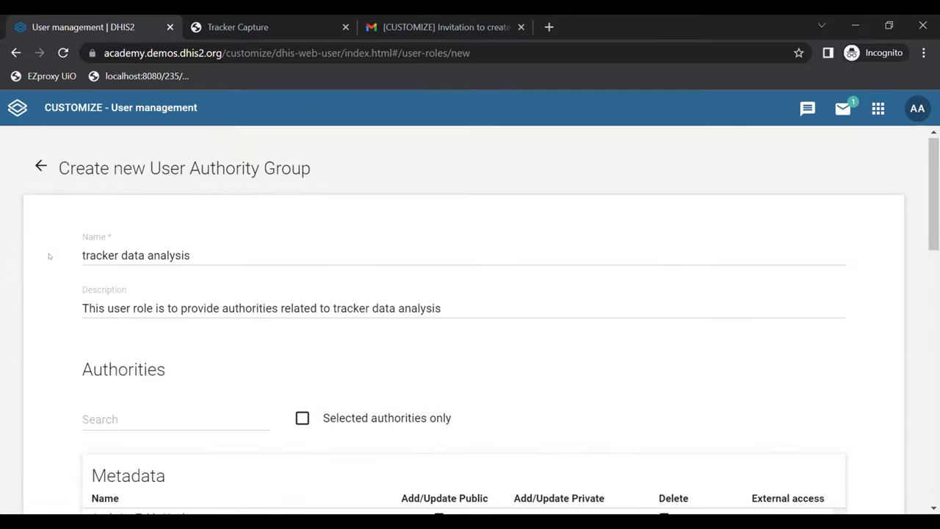
scroll(49, 261, "down", 1)
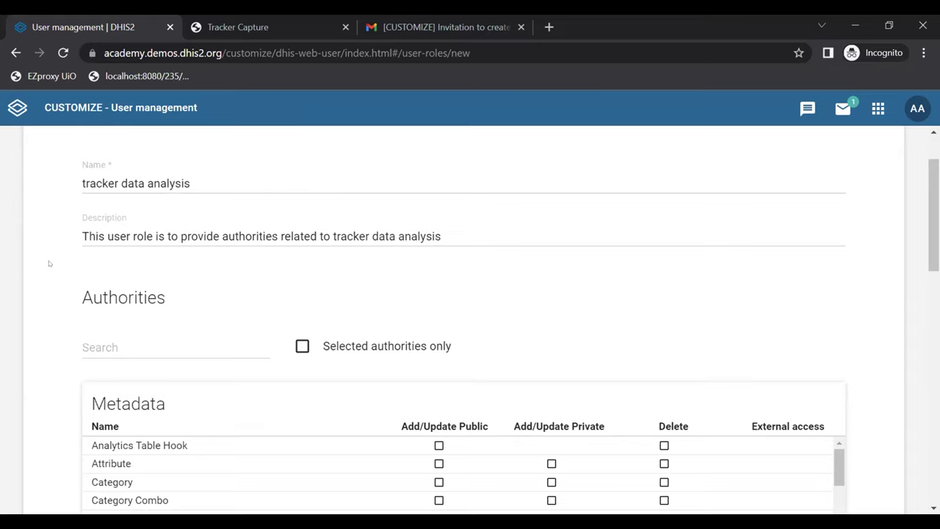
scroll(50, 263, "down", 6)
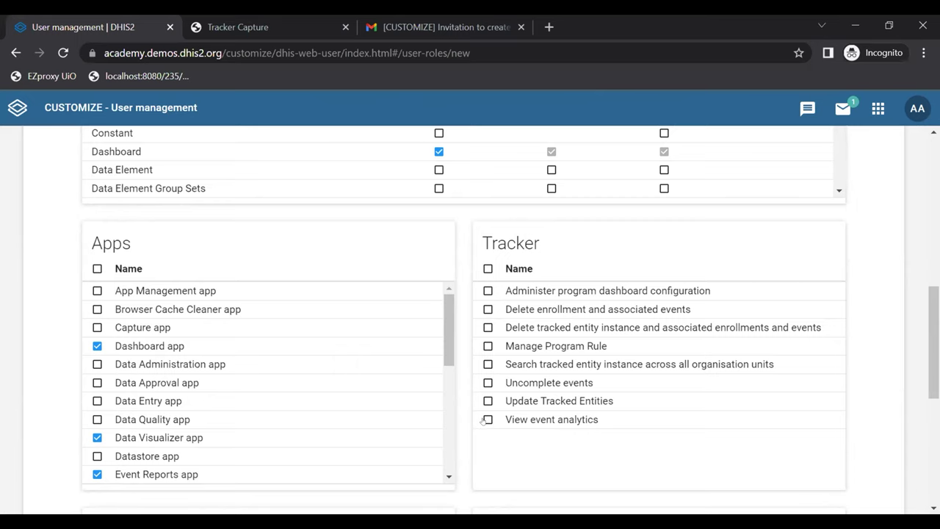
left_click(487, 419)
scroll(342, 417, "down", 5)
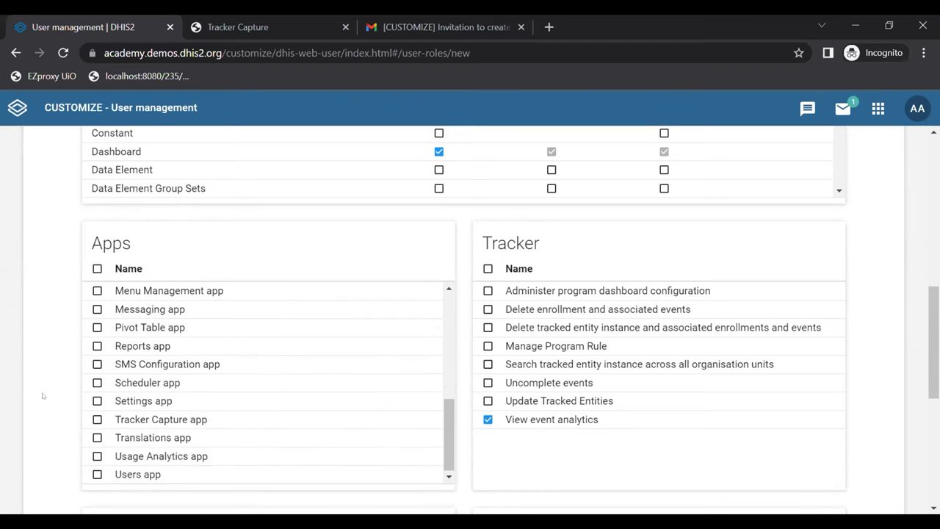
scroll(41, 396, "down", 5)
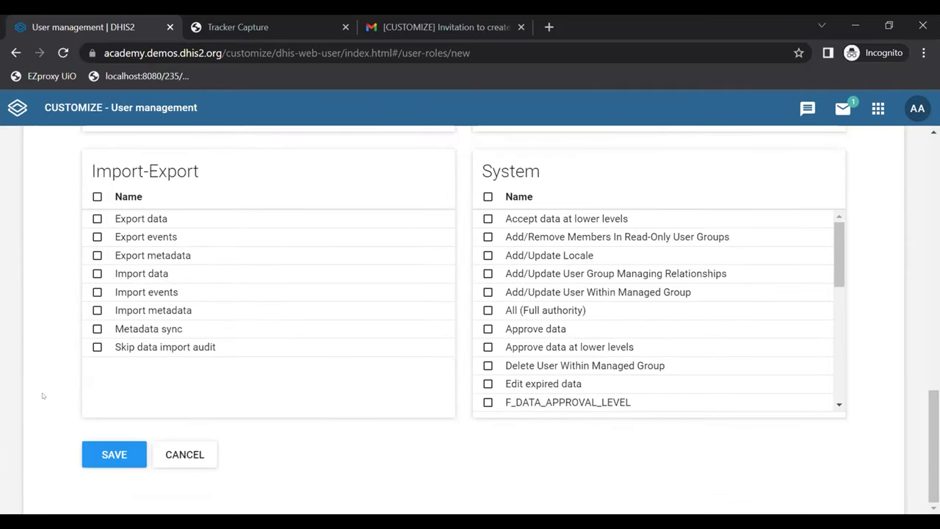
scroll(42, 396, "up", 15)
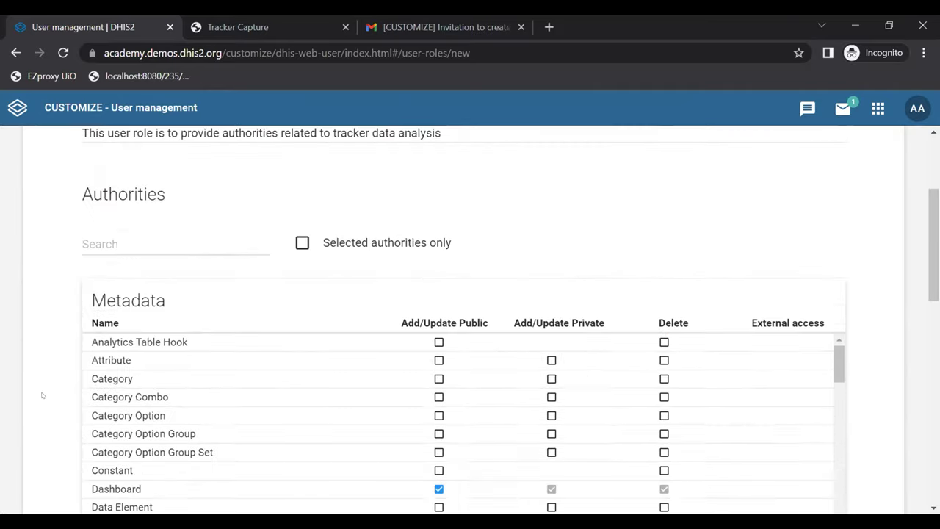
scroll(41, 396, "down", 15)
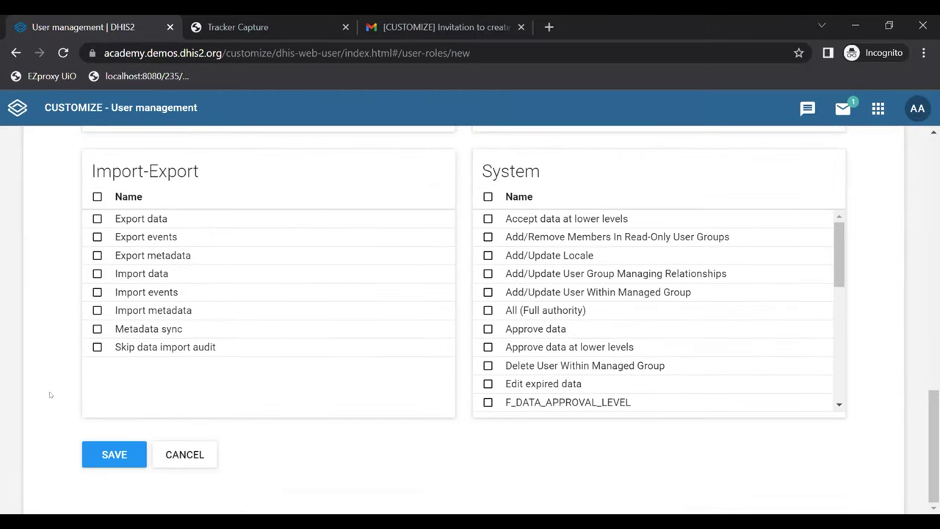
scroll(49, 391, "up", 1)
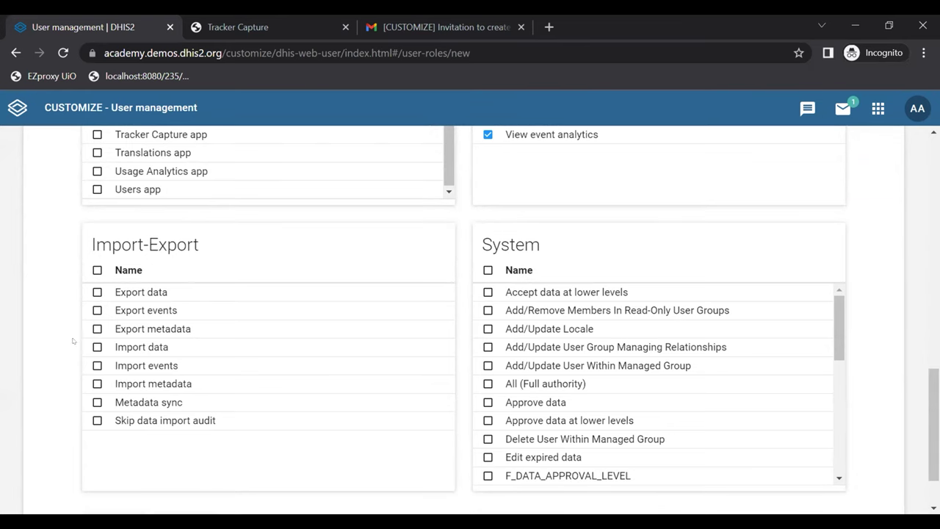
scroll(72, 340, "down", 1)
Save the 'tracker data analysis' role and confirm it in the User Role Management list.
left_click(112, 455)
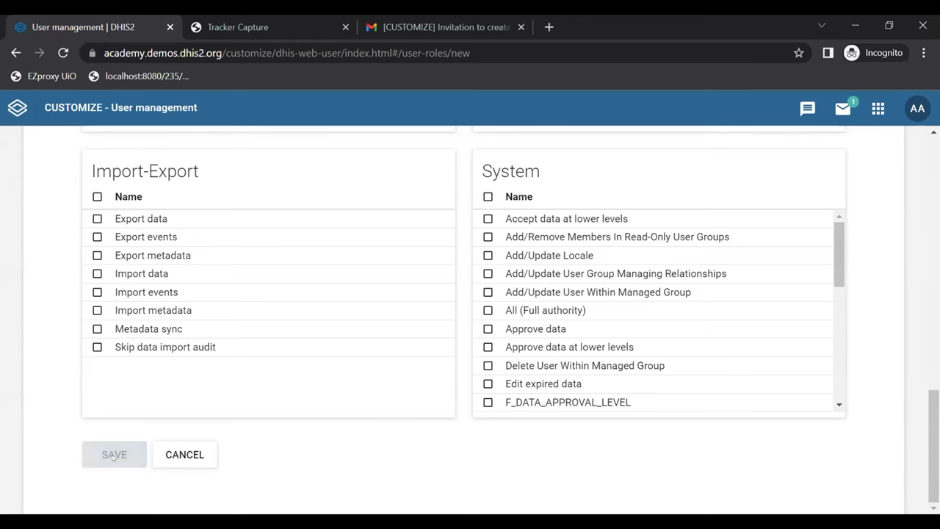
scroll(129, 402, "down", 4)
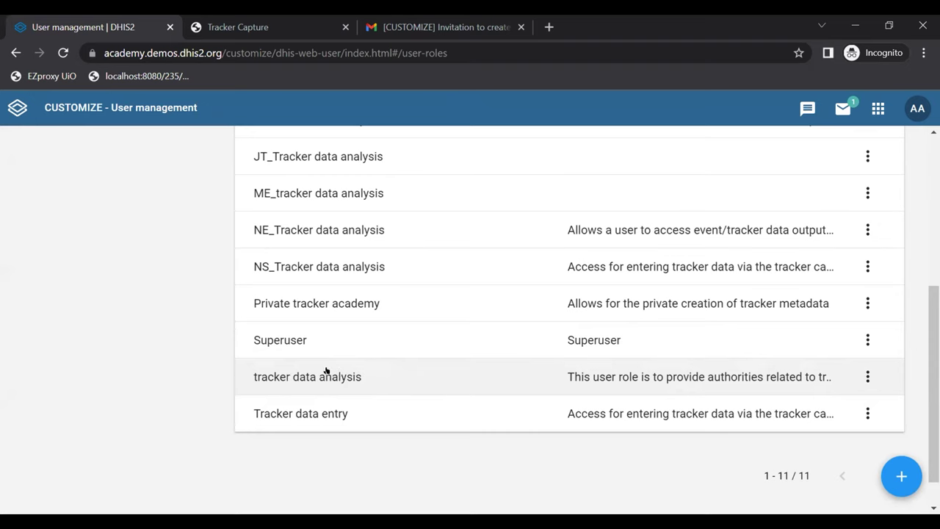
scroll(332, 375, "up", 5)
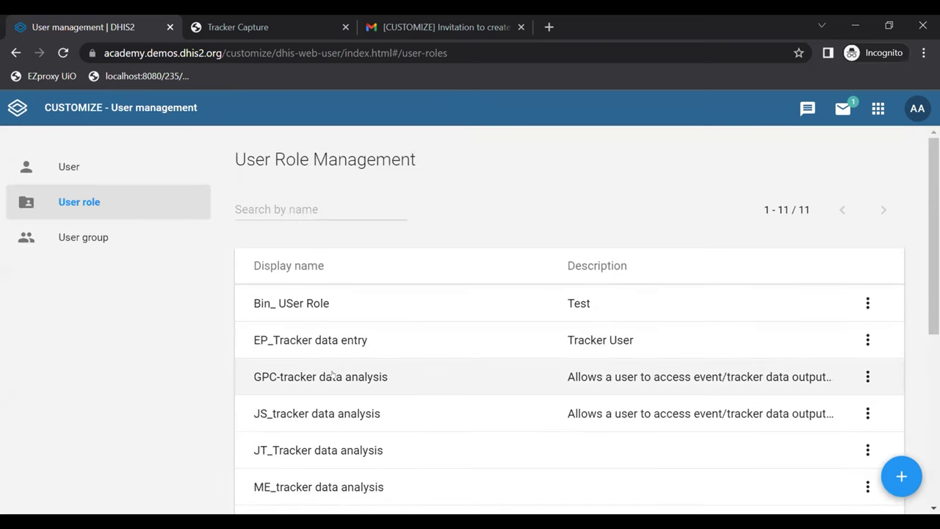
Search the user list for 'tracker' and open the Tracker Entry user.
left_click(100, 168)
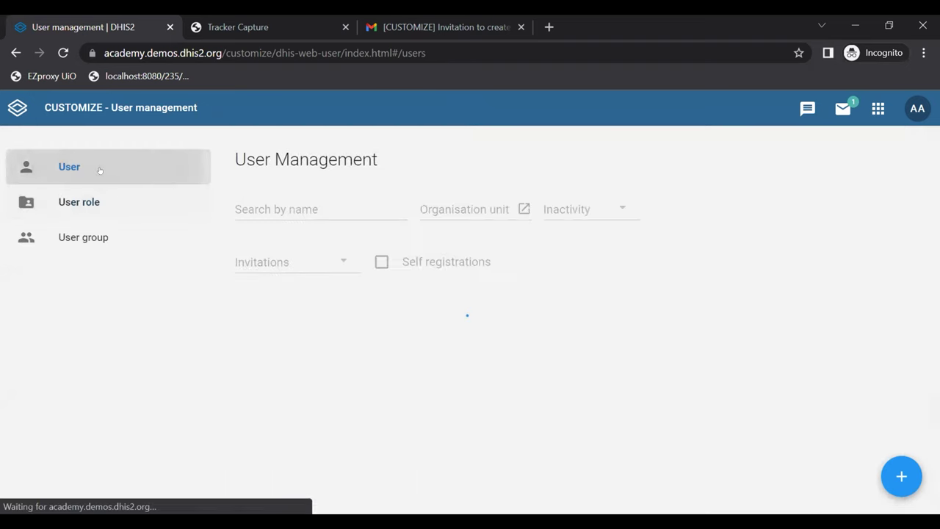
left_click(267, 211)
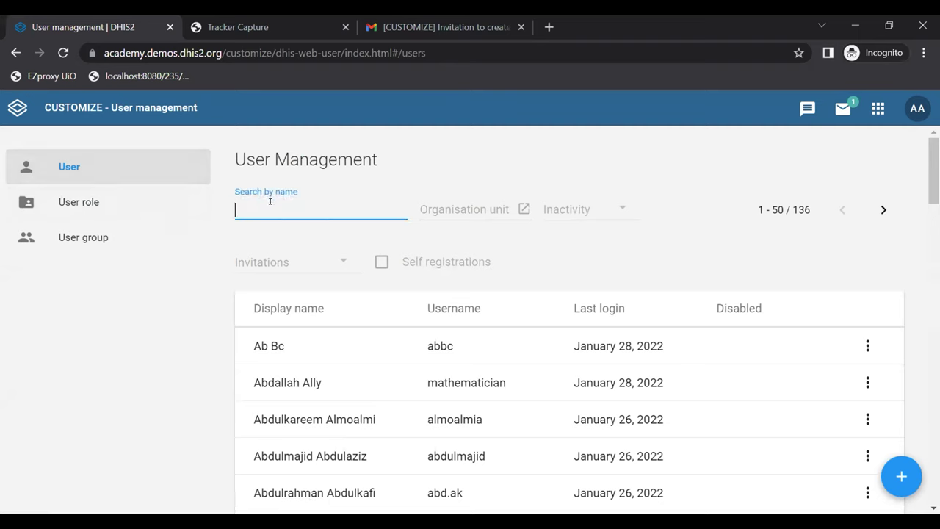
type("tracker")
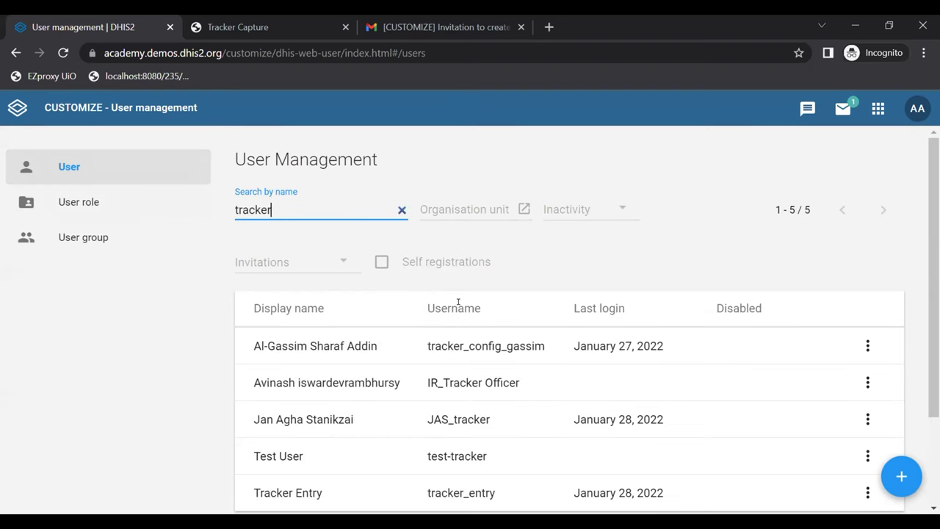
scroll(458, 303, "down", 1)
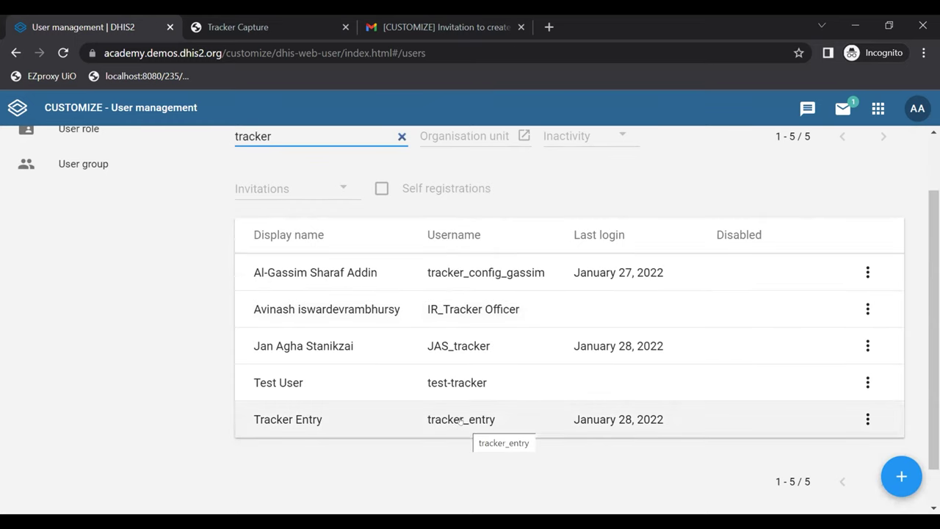
left_click(461, 419)
Filter available roles by 'ana' and assign the tracker data analysis role.
scroll(285, 279, "down", 3)
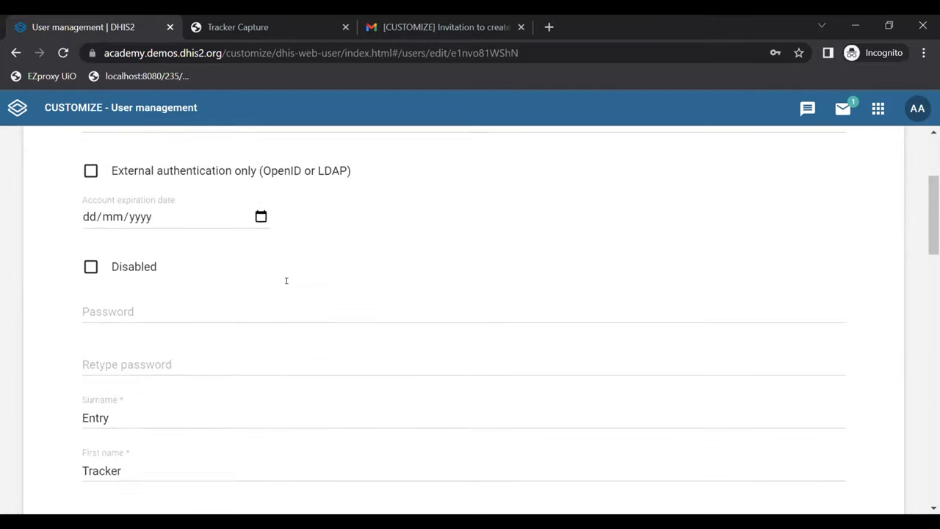
scroll(286, 281, "down", 6)
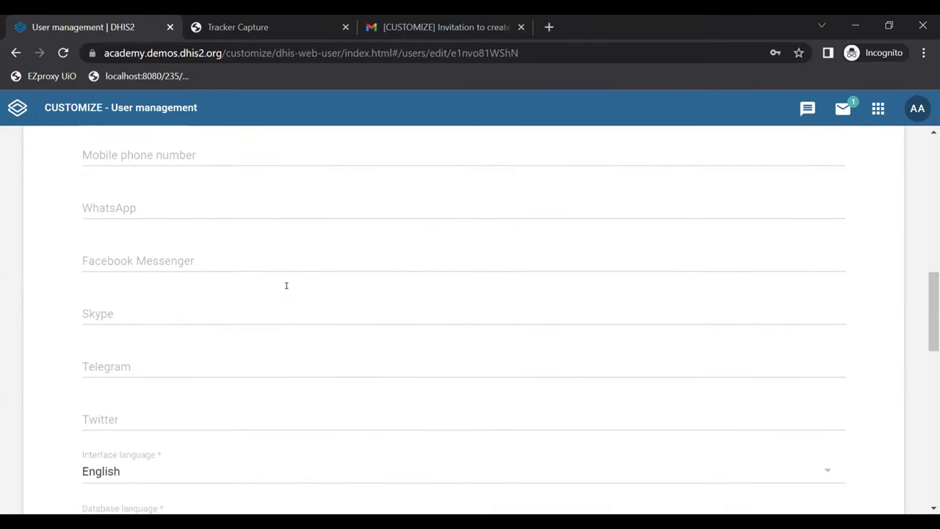
scroll(286, 285, "down", 4)
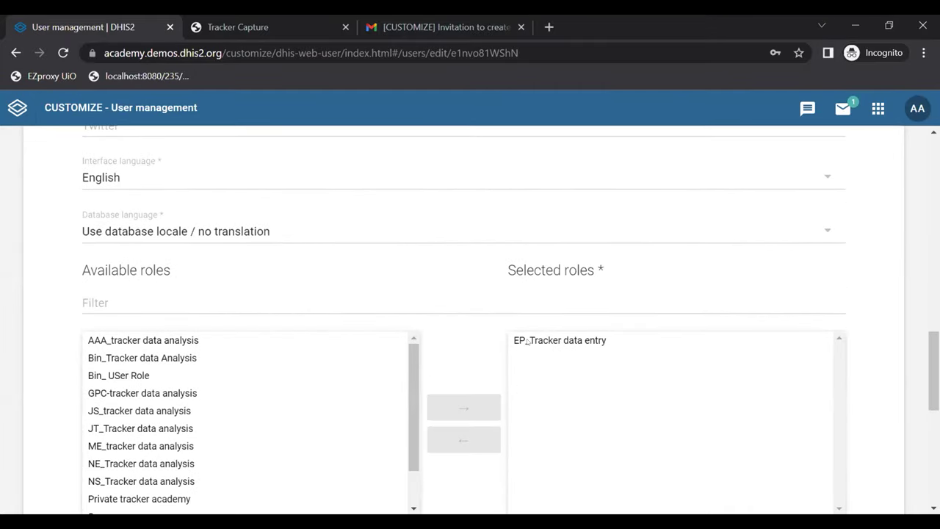
scroll(526, 340, "down", 1)
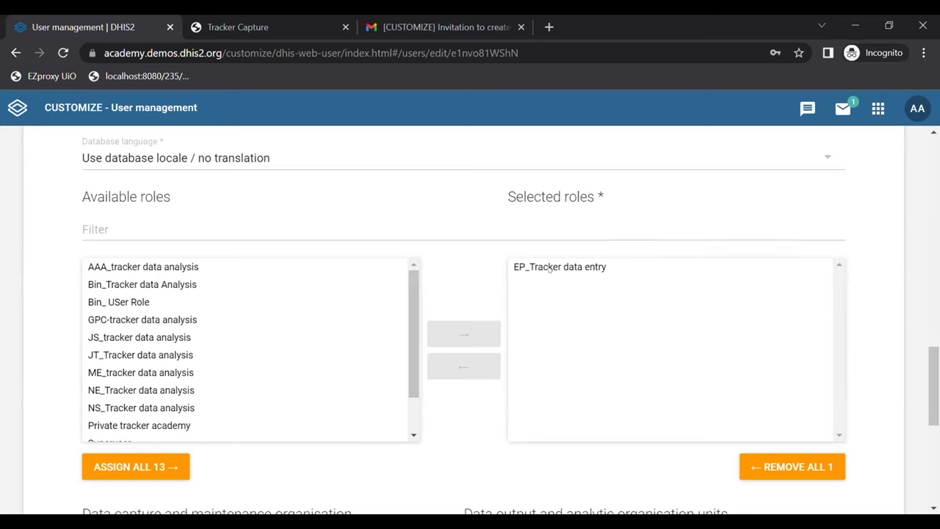
left_click(100, 229)
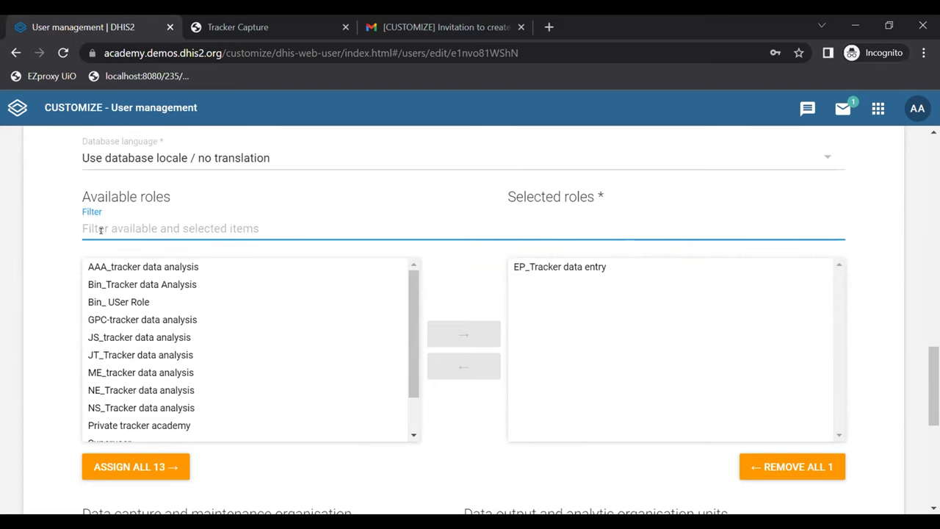
type("ana")
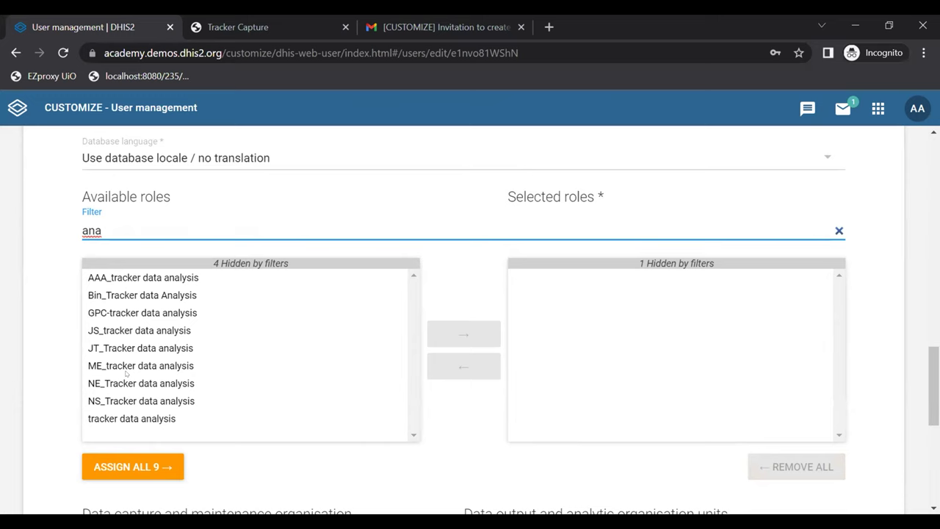
double_click(120, 417)
left_click_drag(102, 230, 43, 232)
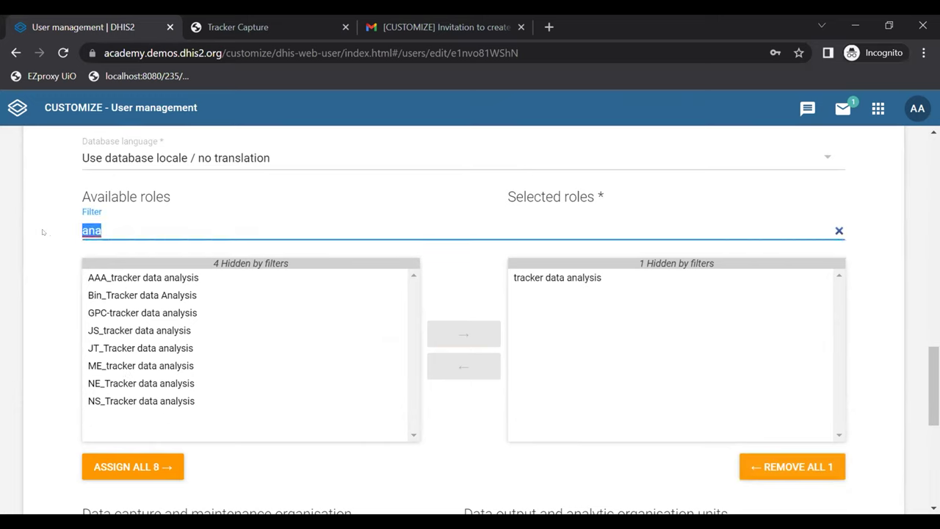
key("BackSpace")
Save the updated Tracker Entry user and bring up the profile menu.
scroll(580, 340, "up", 8)
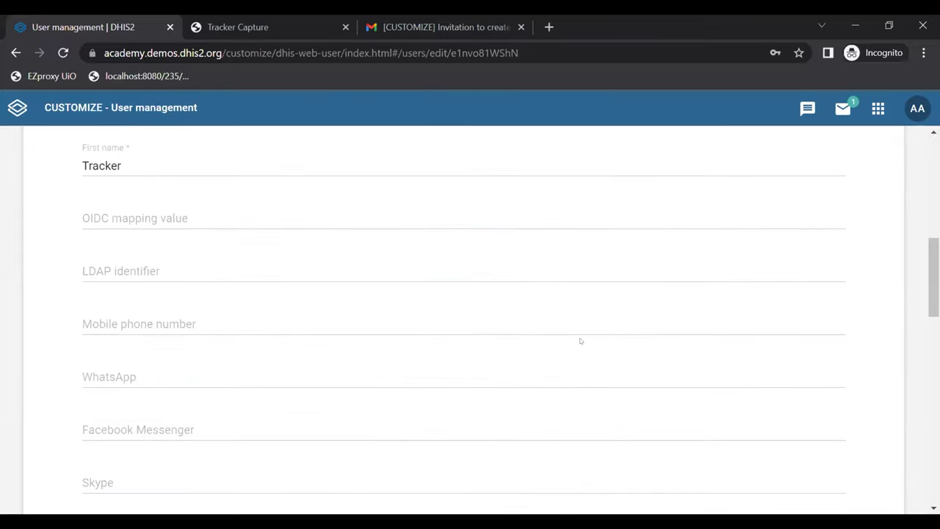
scroll(580, 341, "up", 5)
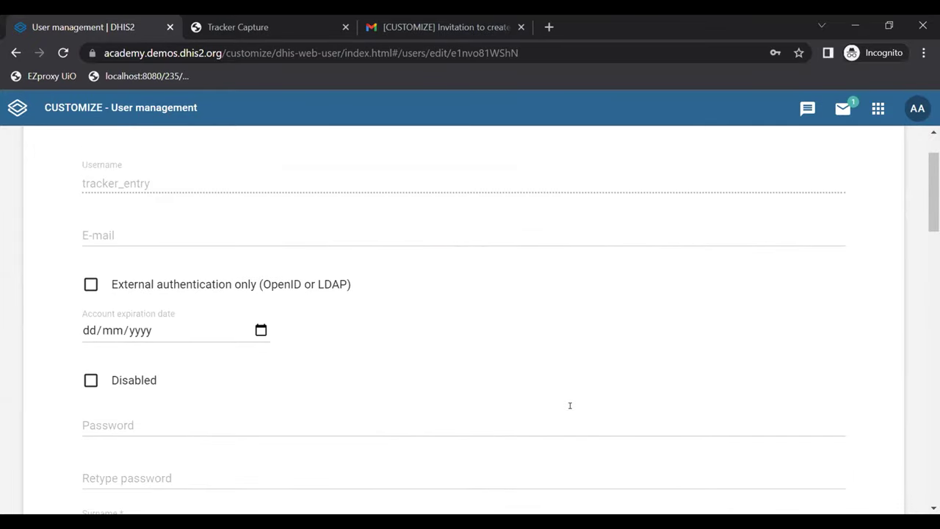
scroll(569, 405, "down", 13)
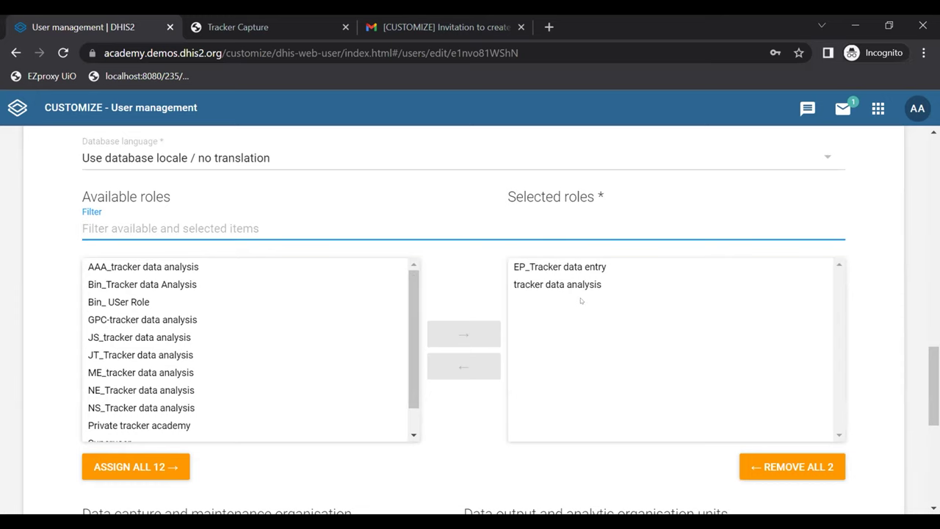
scroll(571, 300, "up", 8)
scroll(571, 300, "up", 4)
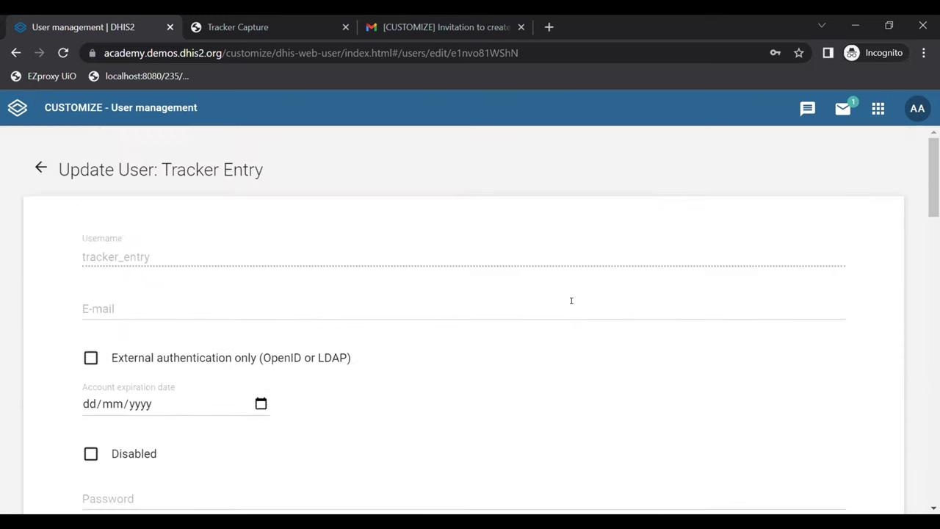
scroll(571, 300, "down", 15)
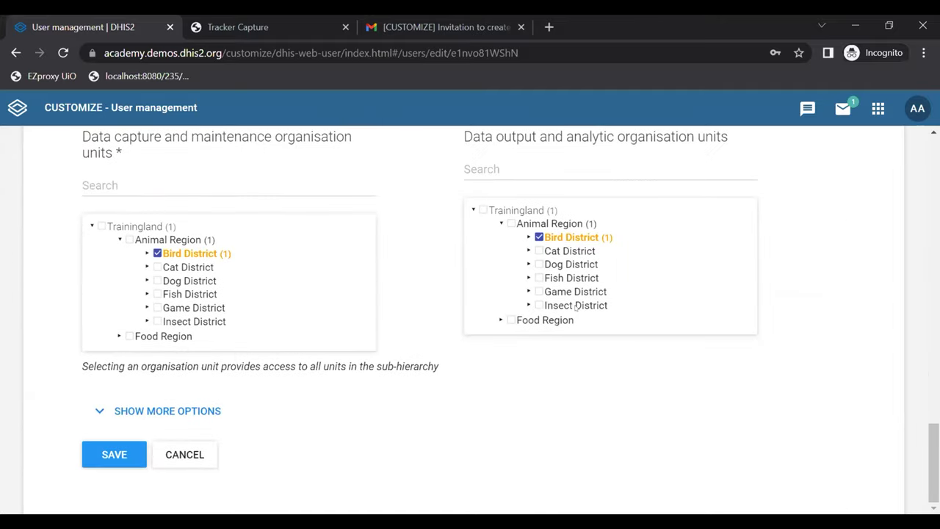
scroll(509, 397, "up", 7)
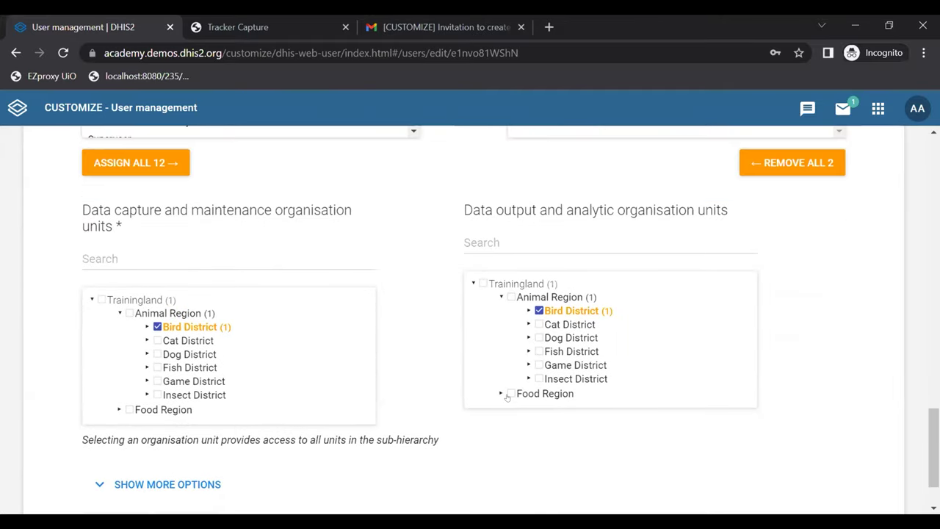
scroll(507, 398, "up", 5)
scroll(505, 400, "down", 15)
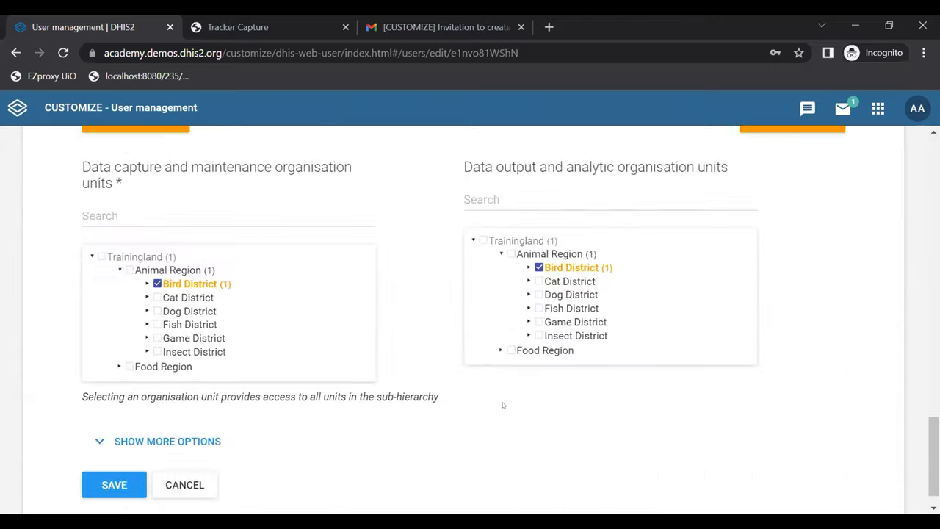
left_click(121, 456)
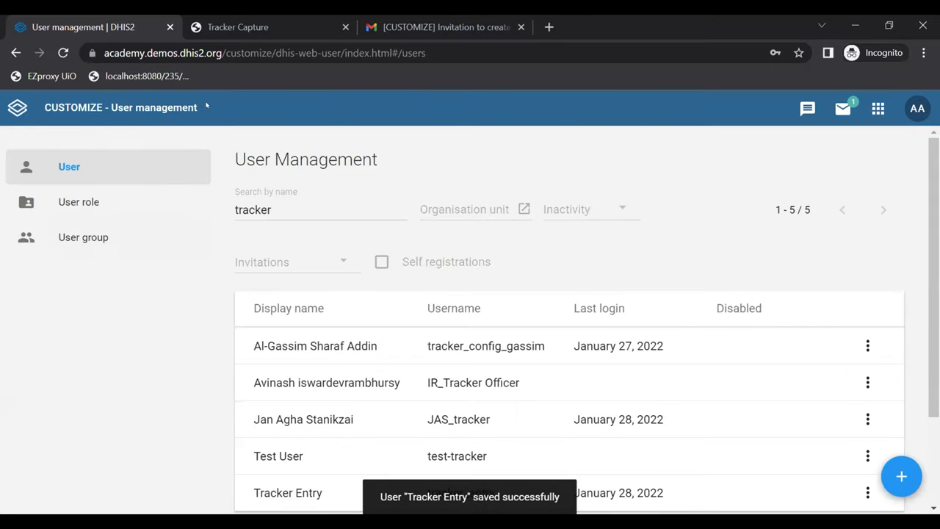
left_click(345, 27)
left_click(917, 109)
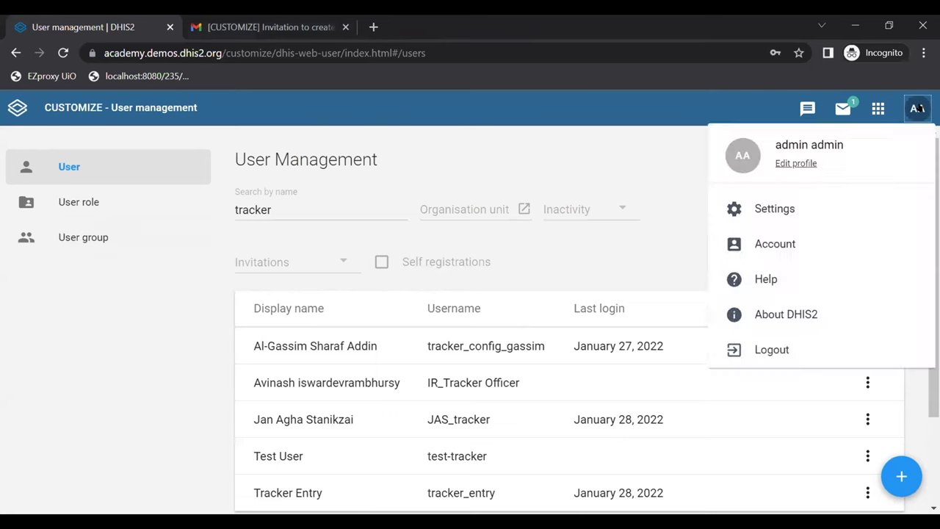
Log out, sign in as tracker_entry with its password, and show the apps list.
left_click(801, 356)
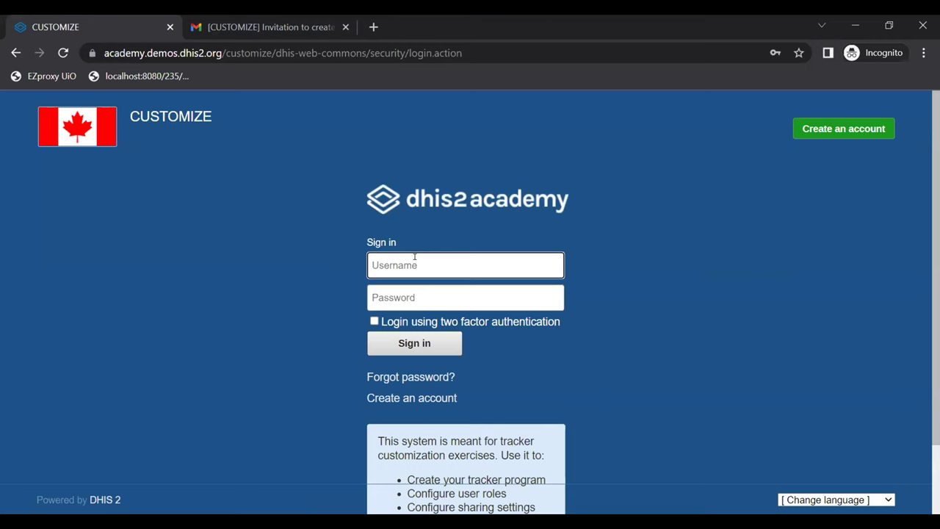
type("tracker_entry")
key("Tab")
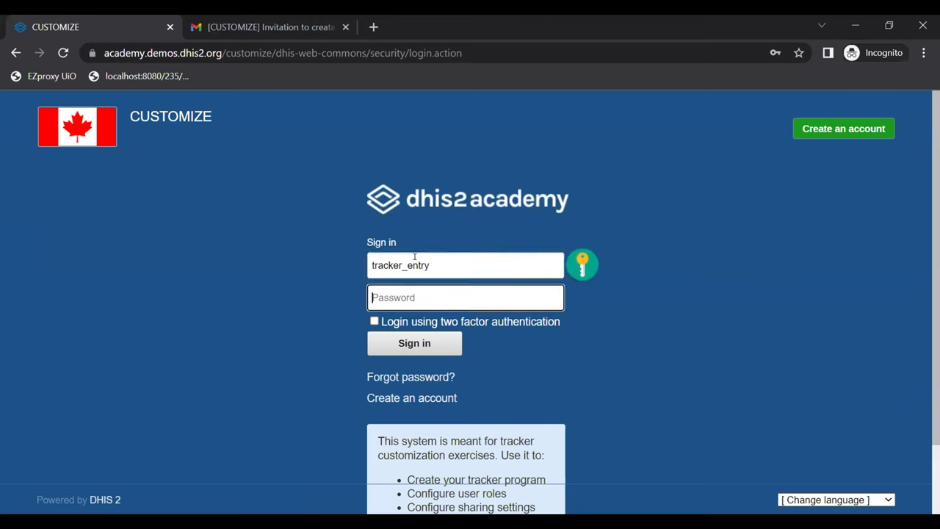
type("•••••••••")
left_click(423, 345)
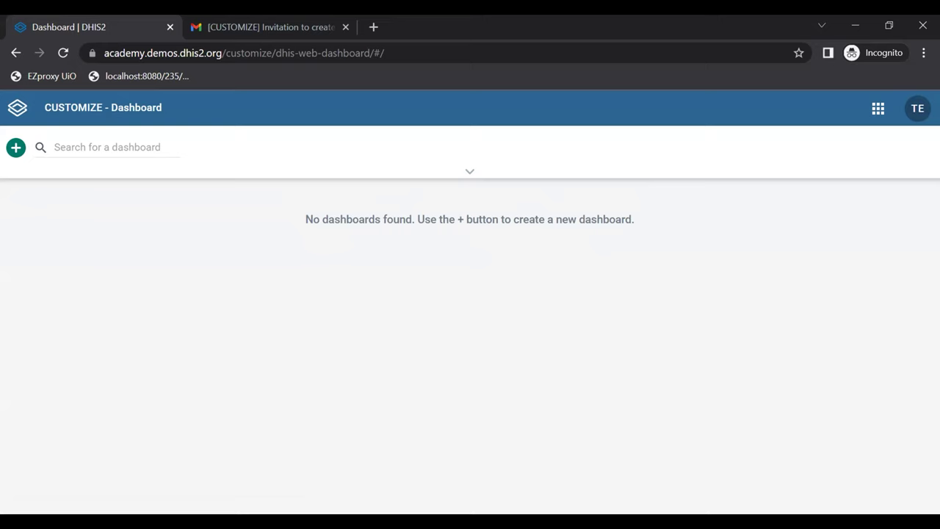
left_click(885, 112)
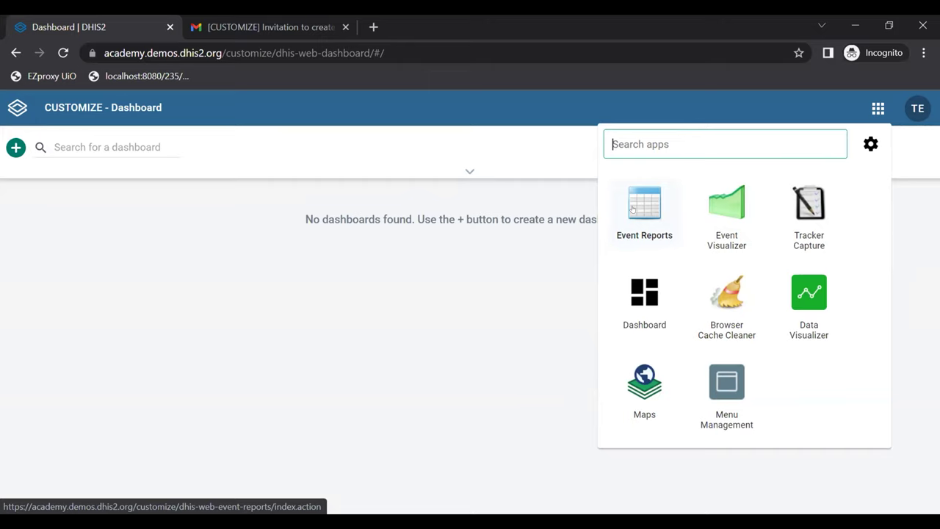
Open Event Reports and set the table style to Line list.
left_click(632, 209)
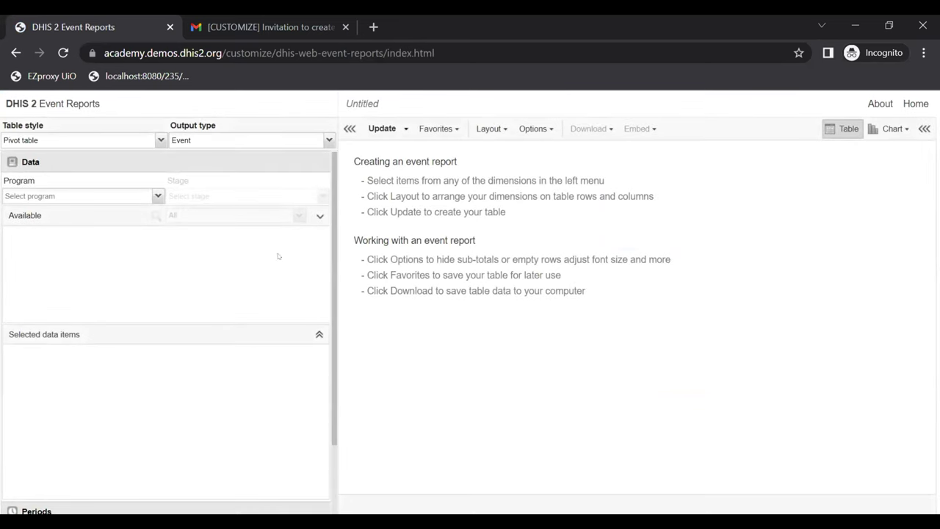
left_click(160, 141)
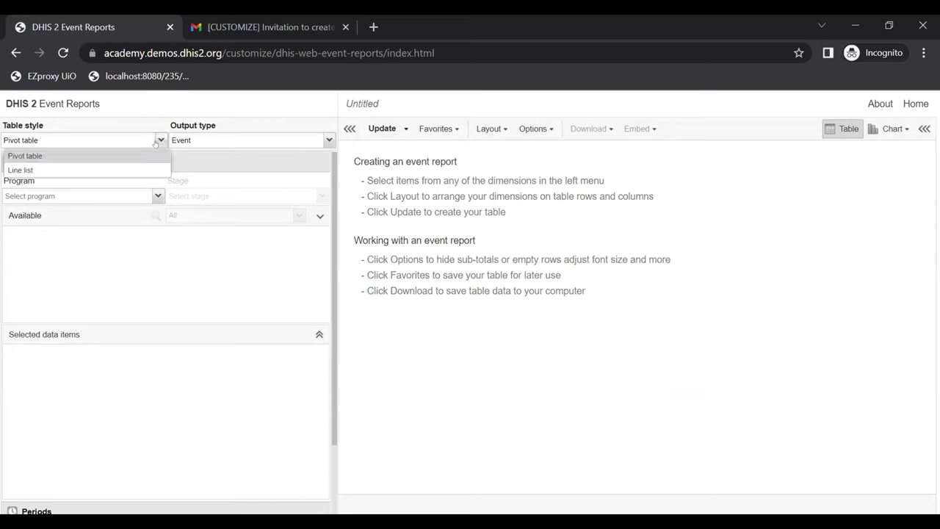
left_click(137, 169)
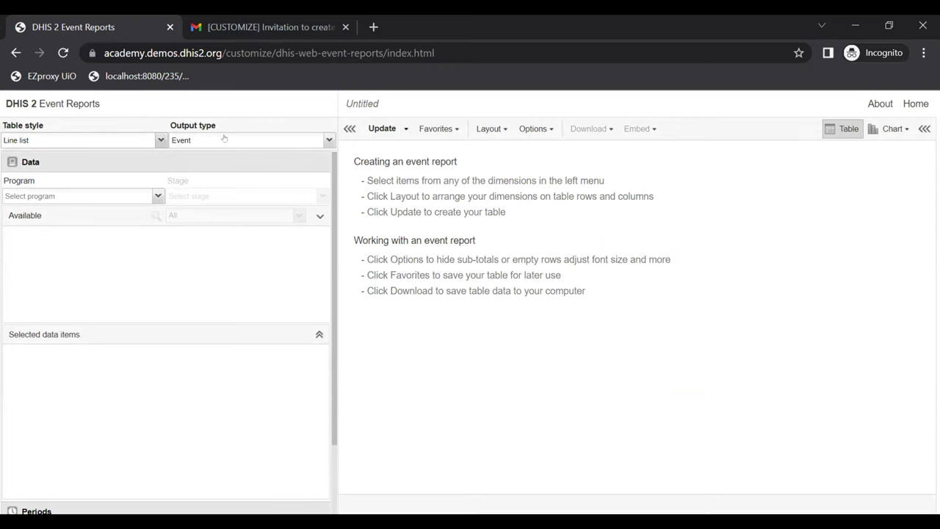
Choose program TB Treatment Card, stage Diagnosis/Initial Phase, and list Program attributes.
left_click(157, 196)
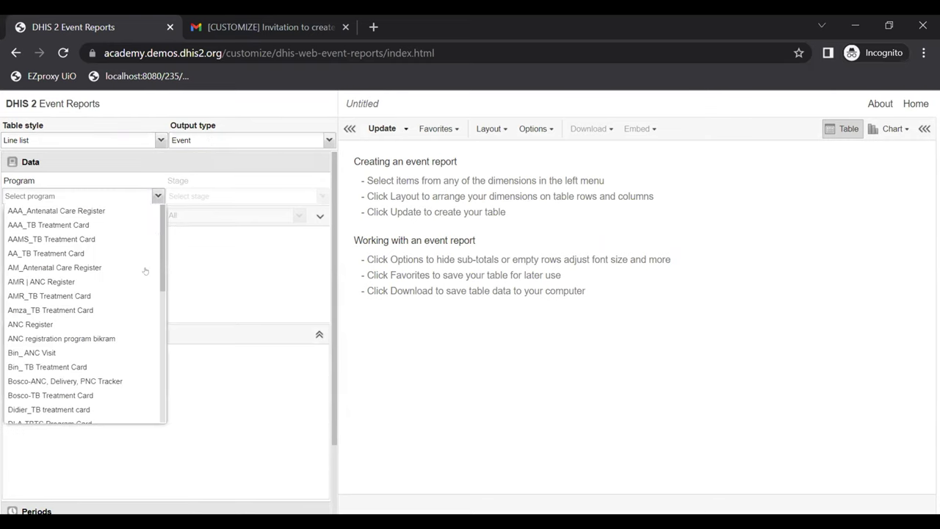
scroll(140, 294, "down", 10)
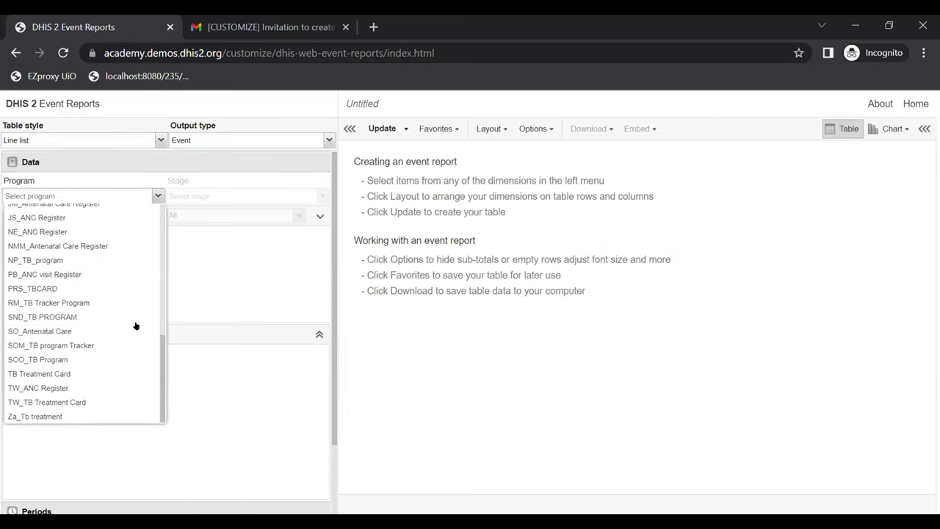
left_click(115, 373)
left_click(191, 194)
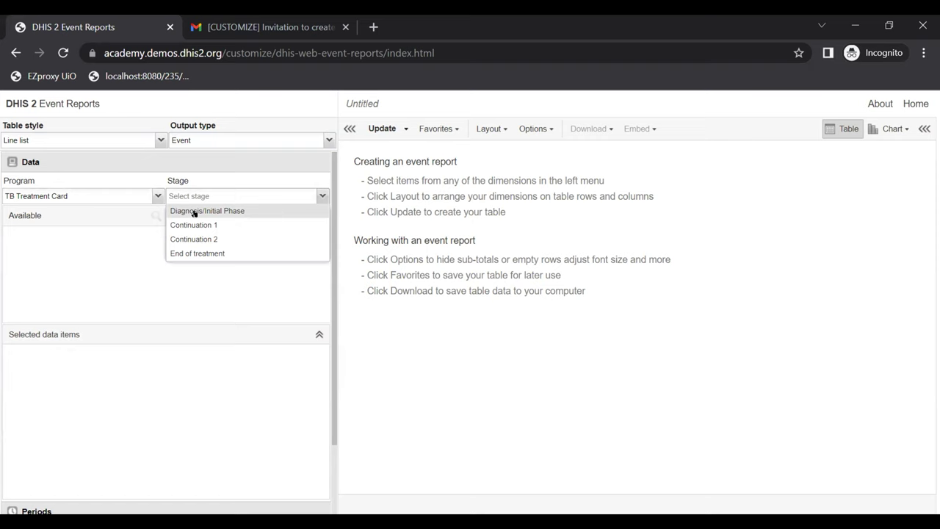
left_click(194, 211)
left_click(194, 215)
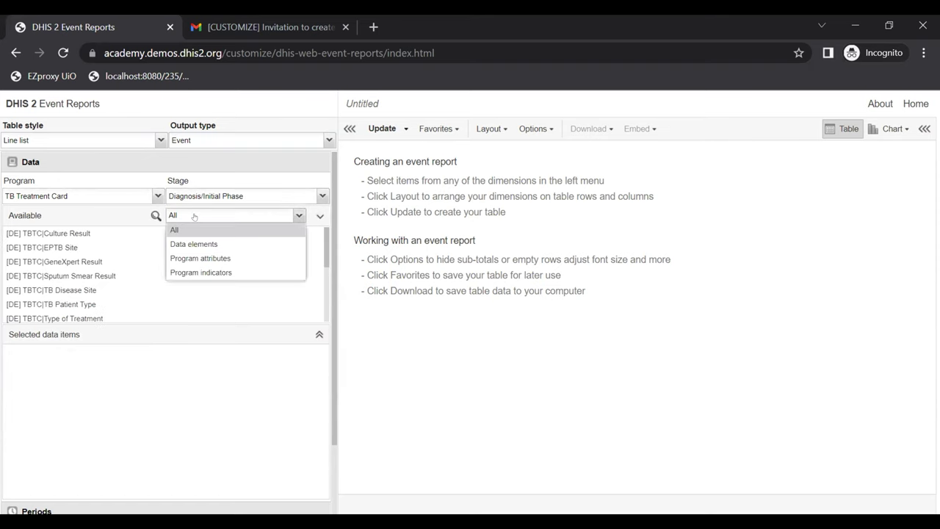
left_click(200, 259)
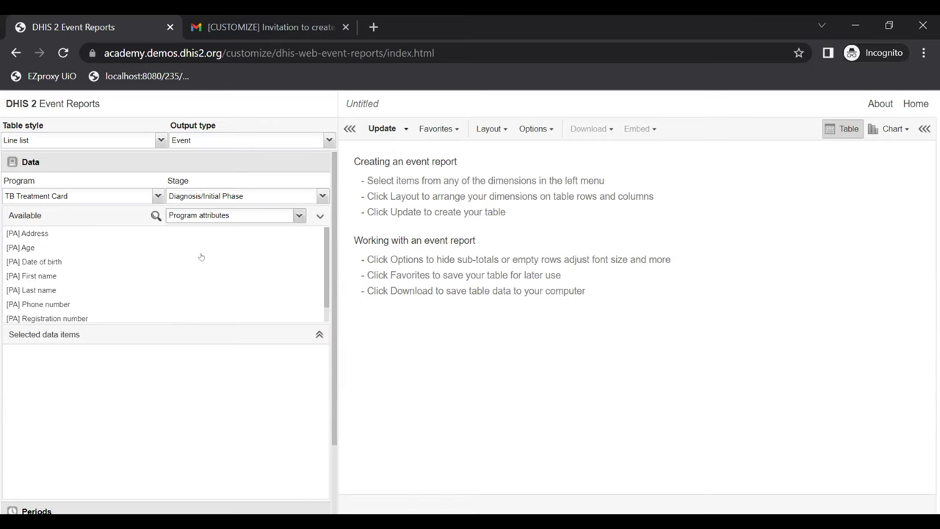
Add First name, Last name, Age, Sex and Registration number columns, then update the line list.
double_click(44, 276)
double_click(38, 276)
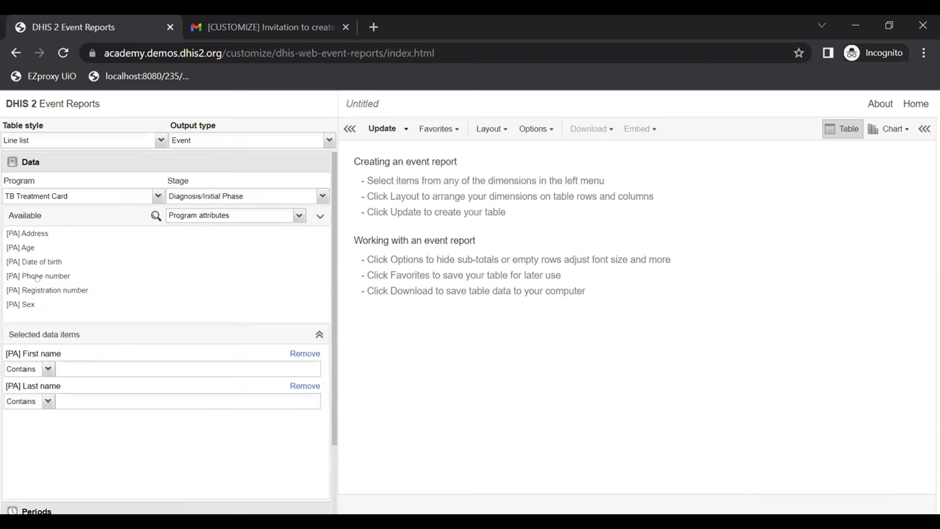
double_click(29, 249)
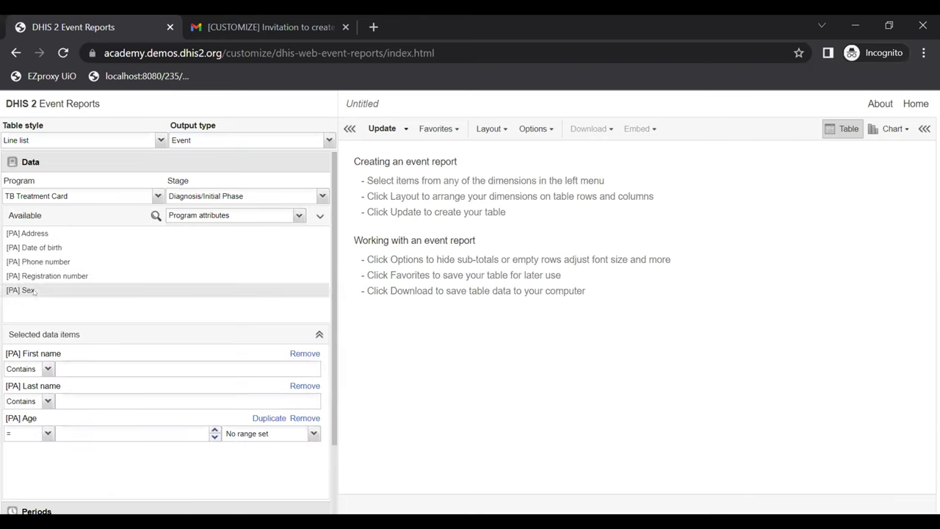
double_click(29, 290)
double_click(51, 276)
scroll(160, 297, "down", 1)
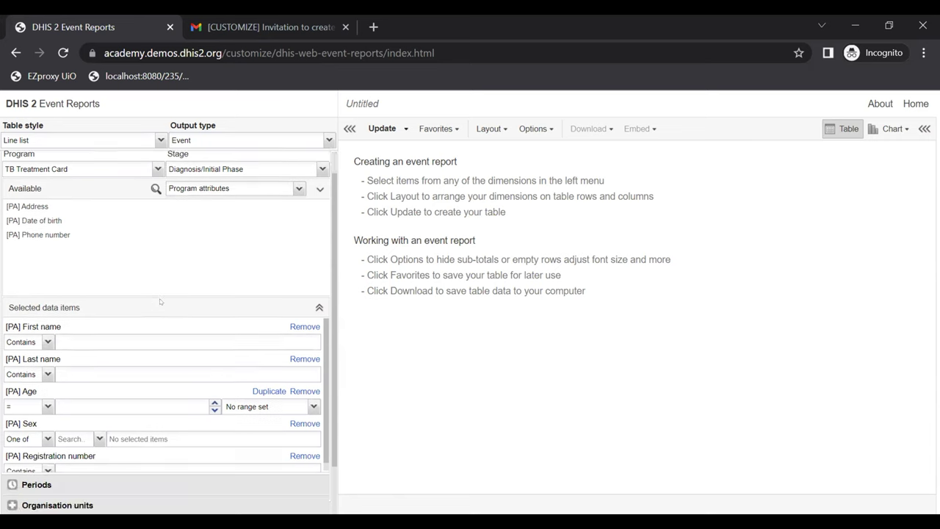
left_click(36, 449)
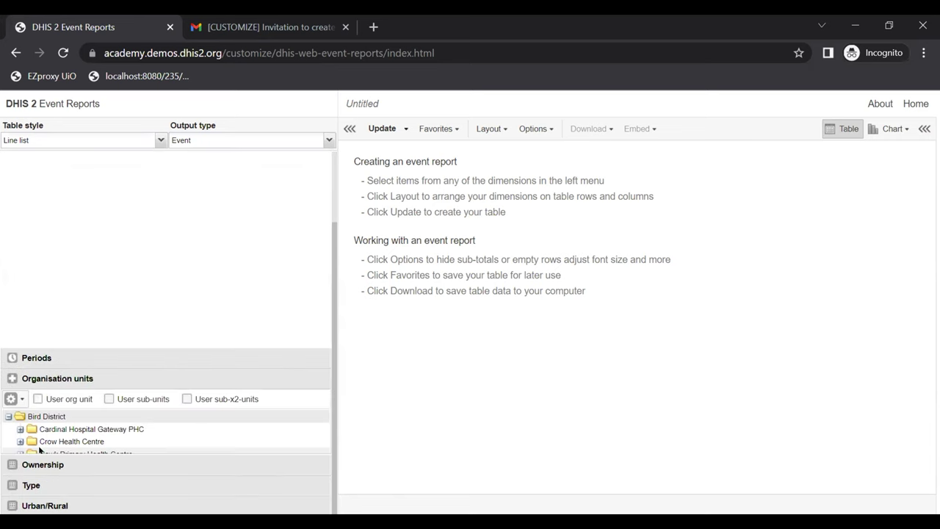
scroll(95, 420, "up", 2)
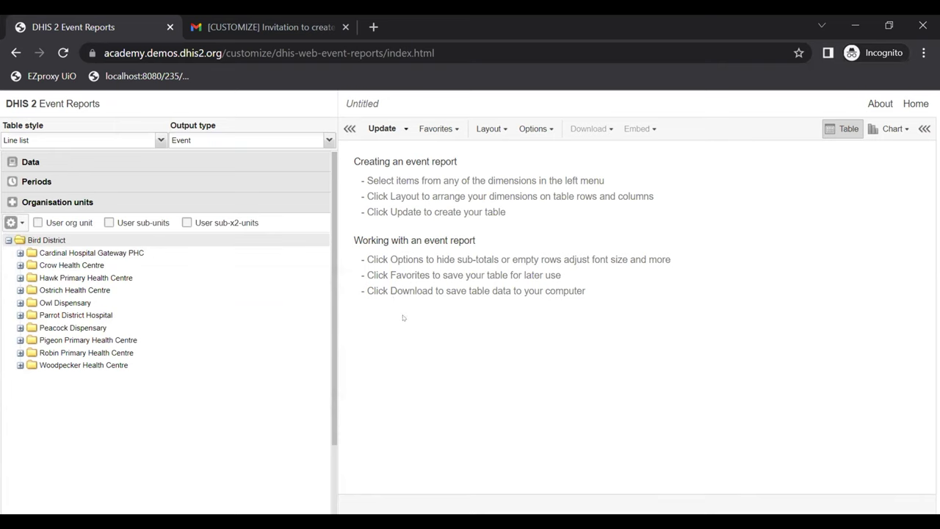
left_click(381, 128)
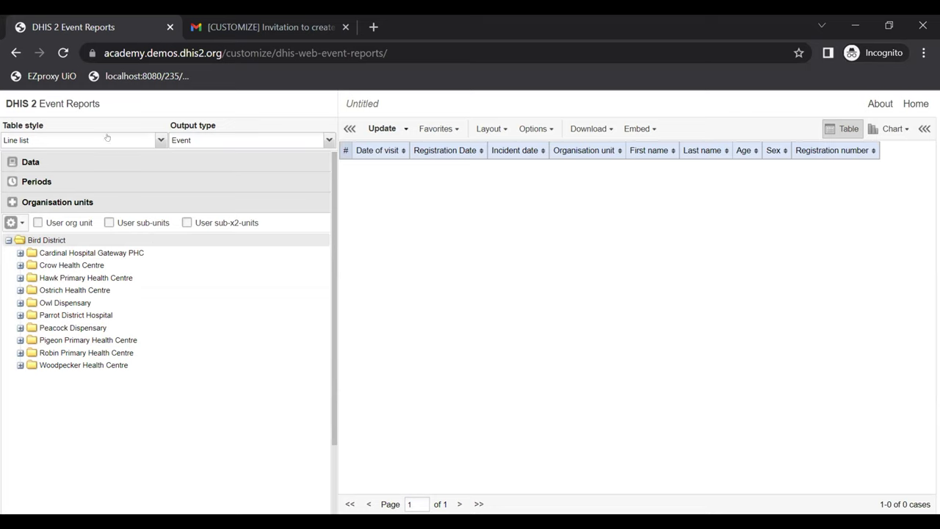
Switch the program to ANC Register and look over the period and organisation unit panels.
left_click(151, 160)
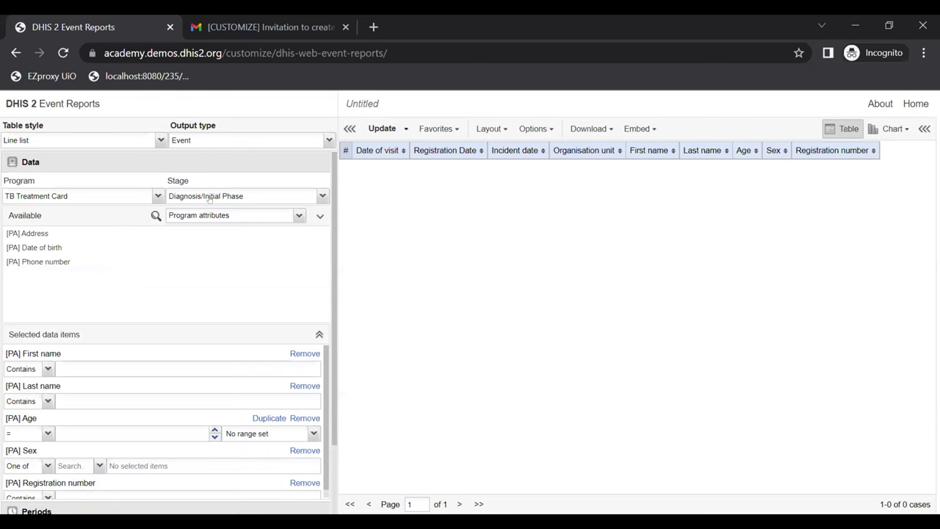
left_click(123, 200)
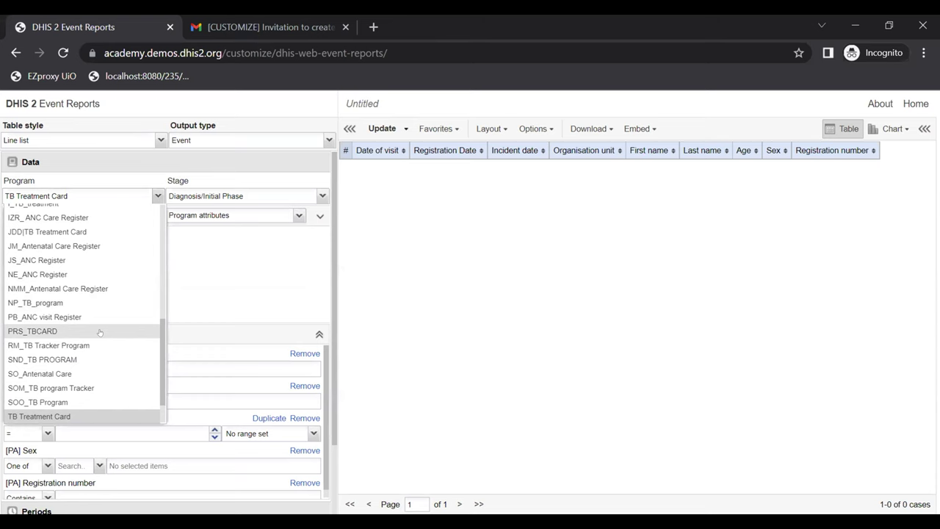
scroll(99, 332, "up", 10)
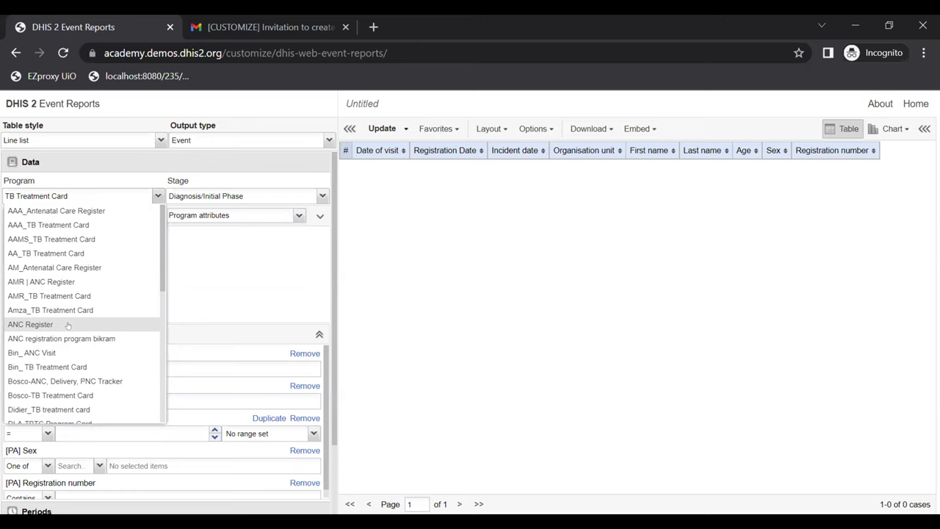
left_click(67, 324)
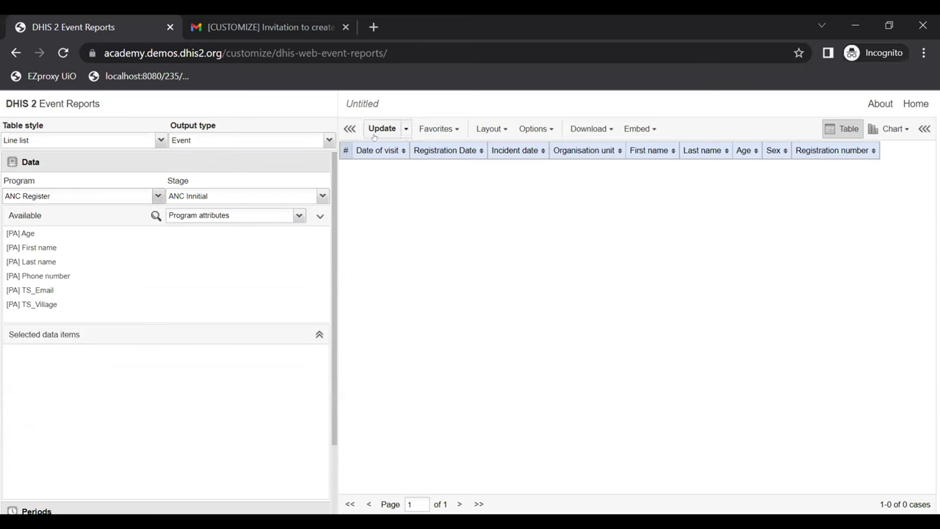
scroll(81, 426, "down", 3)
left_click(49, 425)
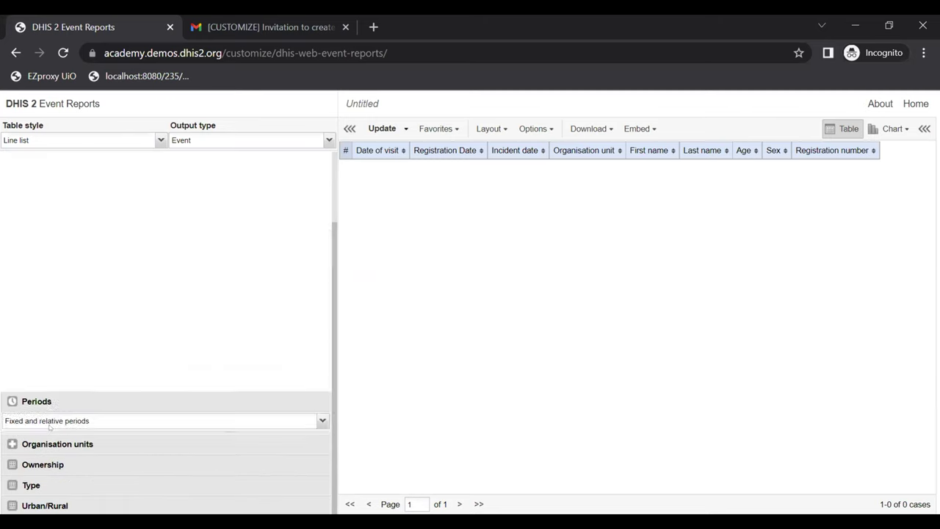
scroll(160, 284, "up", 3)
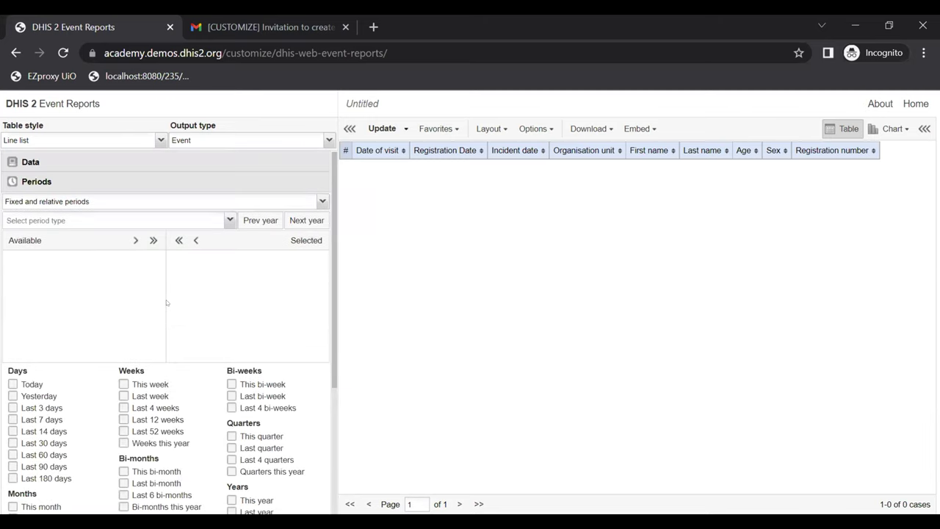
left_click(81, 177)
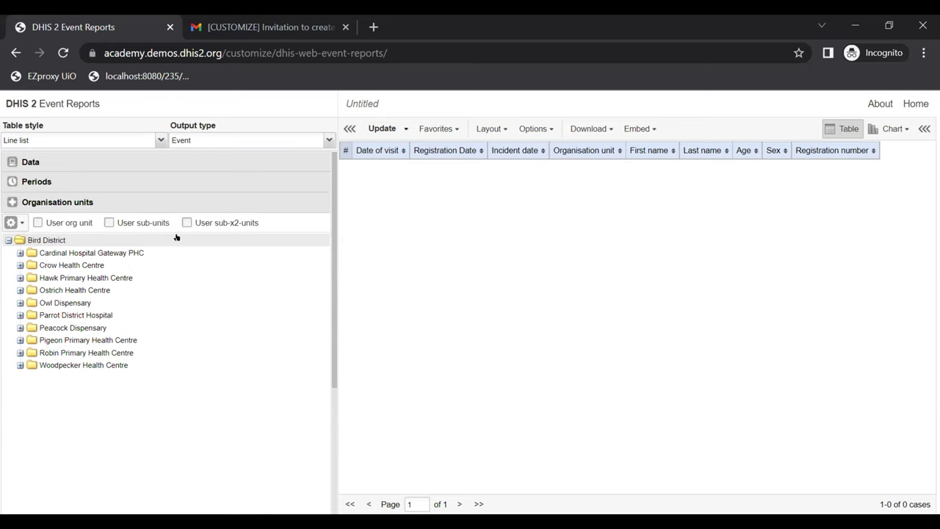
Switch back to TB Treatment Card and choose the Diagnosis/Initial Phase stage.
left_click(44, 161)
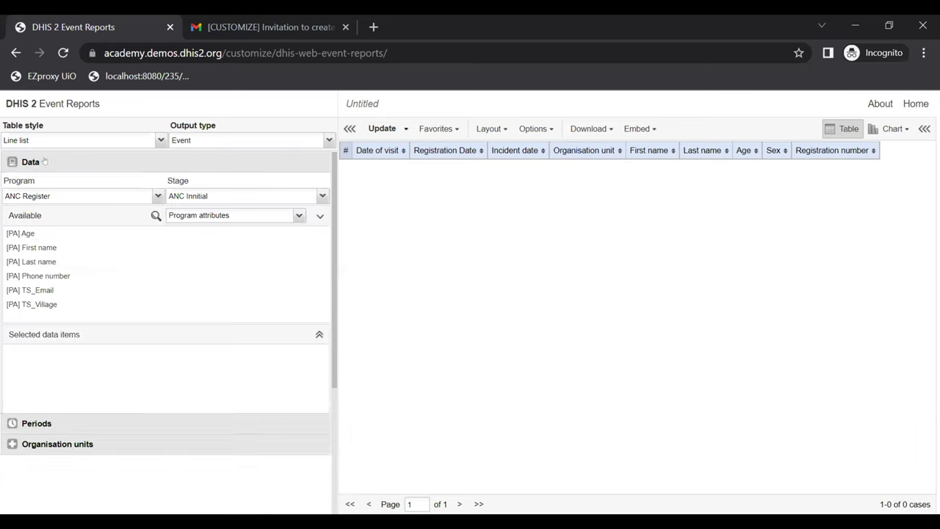
left_click(215, 194)
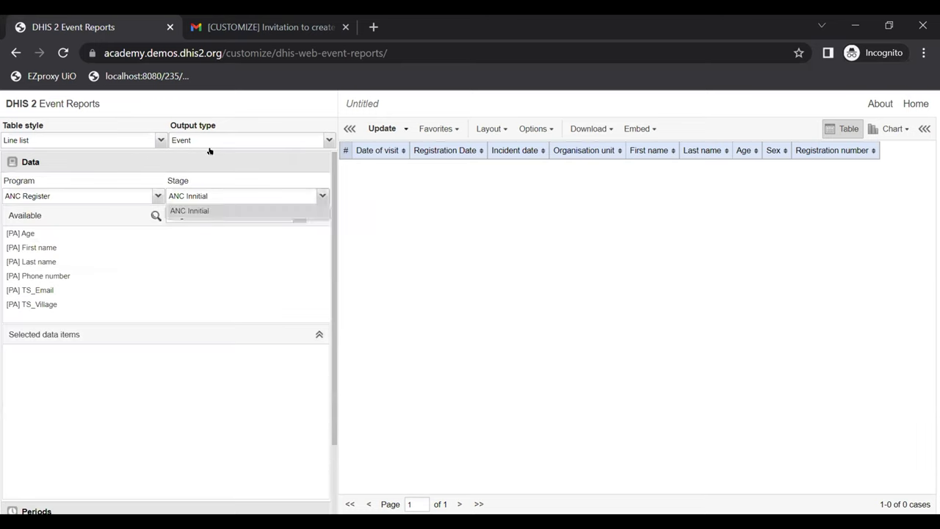
left_click(149, 197)
scroll(104, 345, "down", 10)
scroll(106, 346, "up", 2)
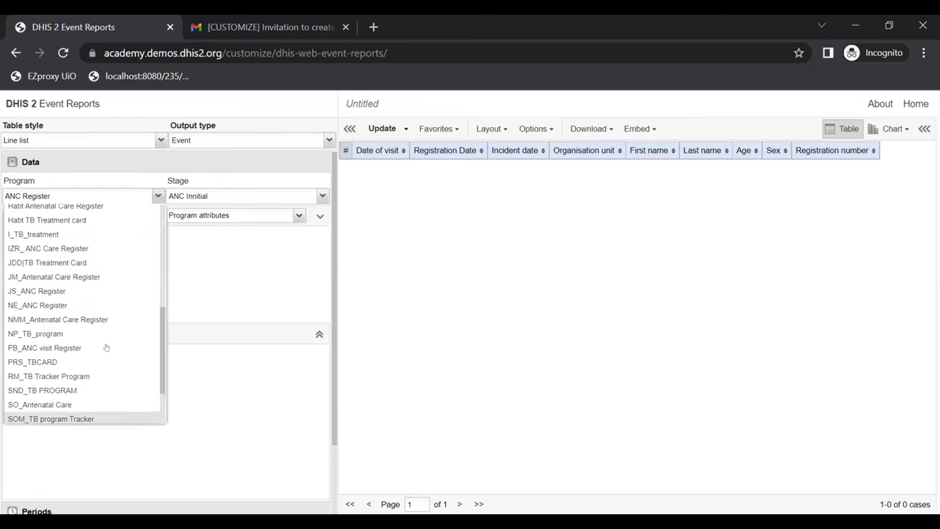
scroll(105, 340, "down", 2)
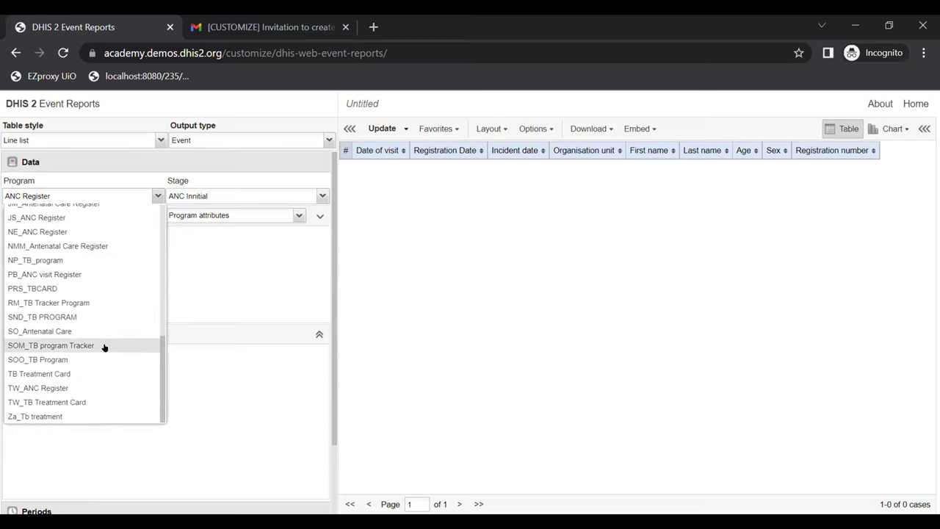
left_click(84, 373)
left_click(216, 195)
left_click(208, 209)
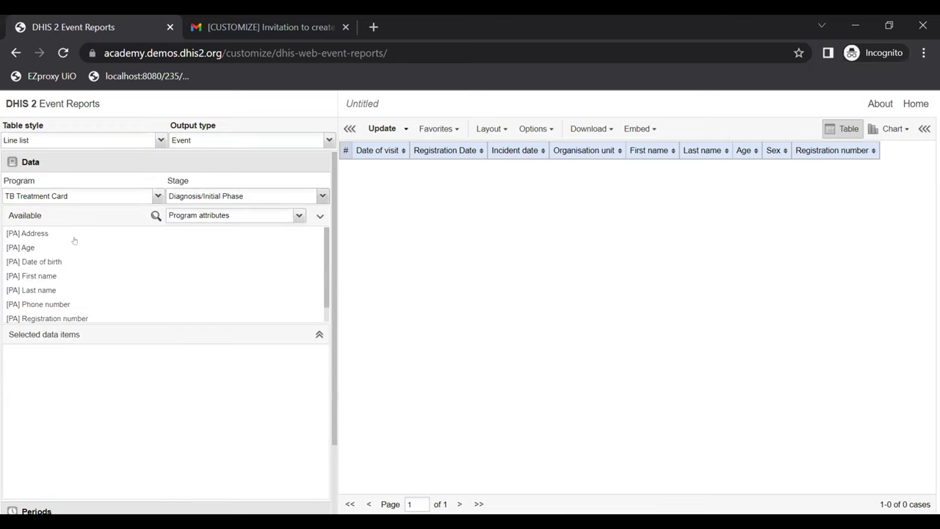
Add First name and Last name as data items in the event report.
double_click(43, 276)
double_click(43, 276)
scroll(107, 472, "down", 5)
Replace the Last 12 months period with This year and Last year.
left_click(73, 361)
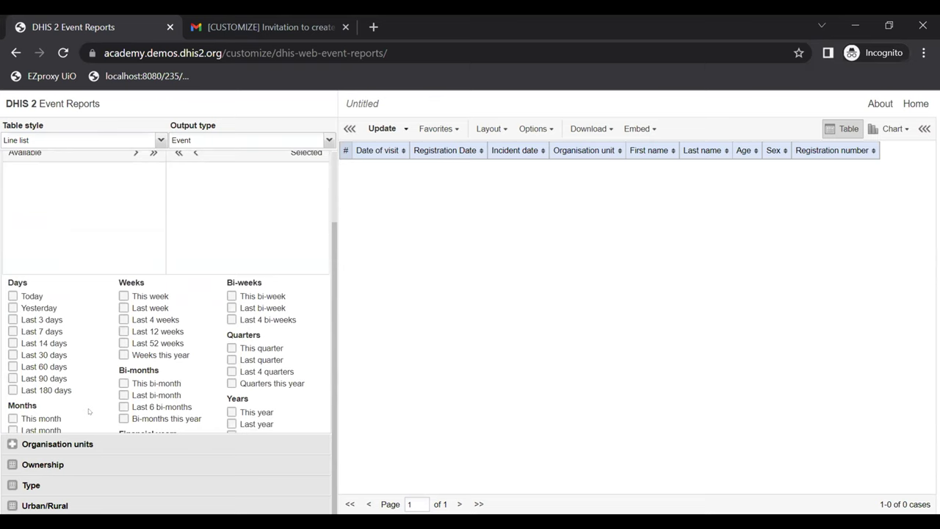
left_click(13, 465)
left_click(231, 412)
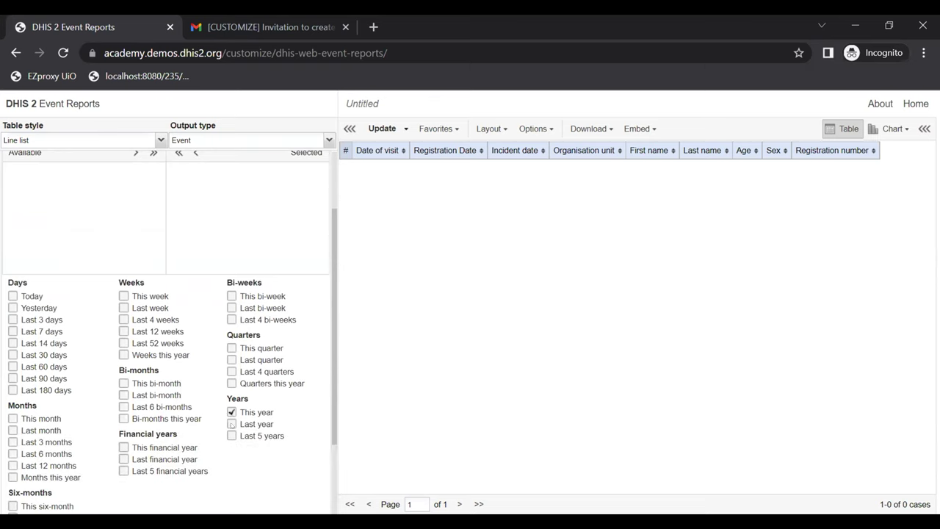
left_click(231, 423)
Check the organisation unit choices and regenerate the TB Treatment Card line list.
scroll(76, 453, "down", 1)
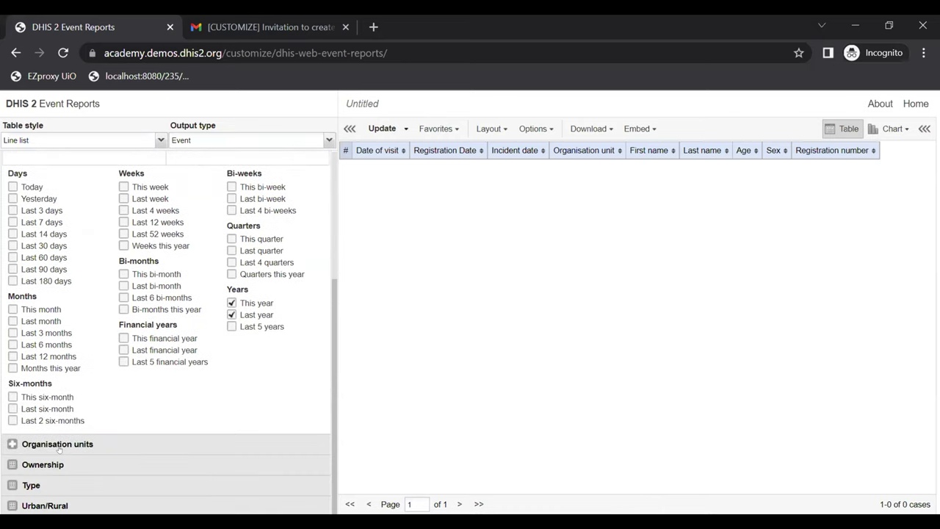
left_click(61, 449)
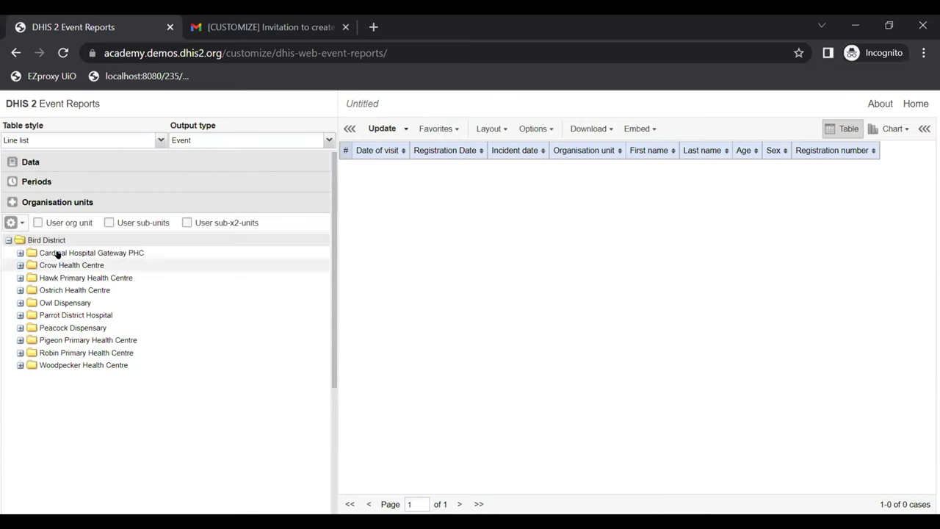
scroll(88, 253, "down", 1)
scroll(300, 348, "up", 1)
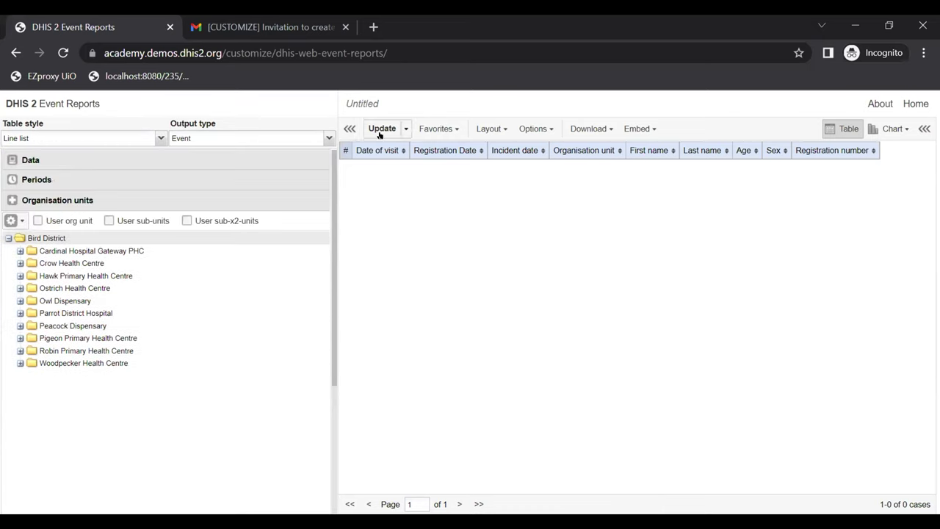
left_click(380, 130)
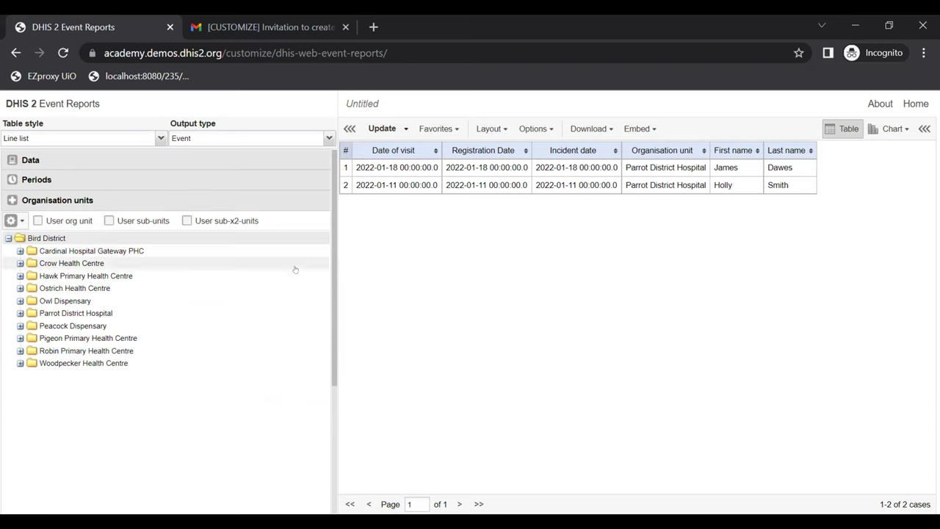
left_click(50, 160)
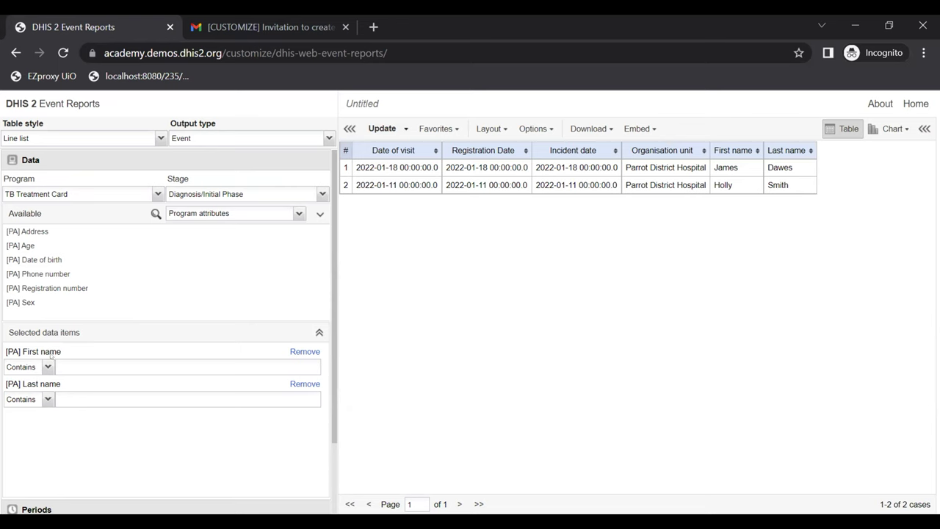
scroll(88, 424, "down", 2)
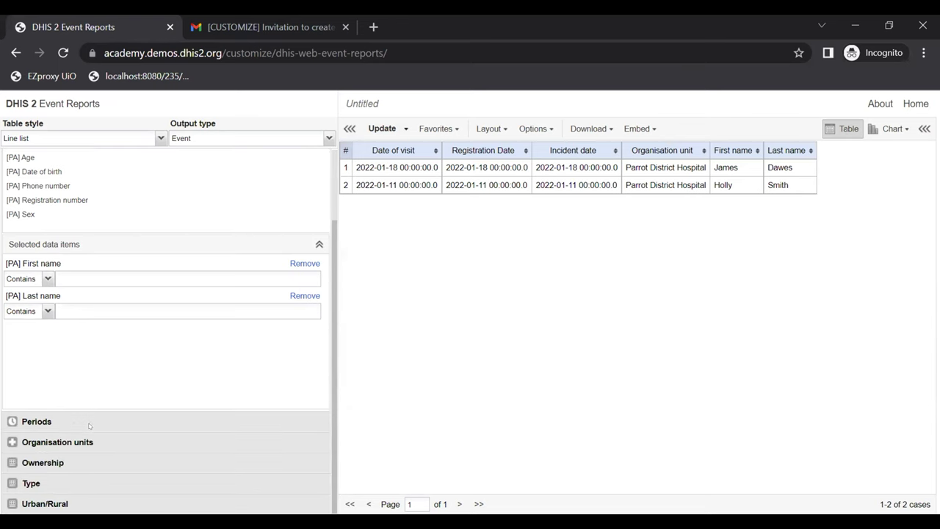
left_click(37, 422)
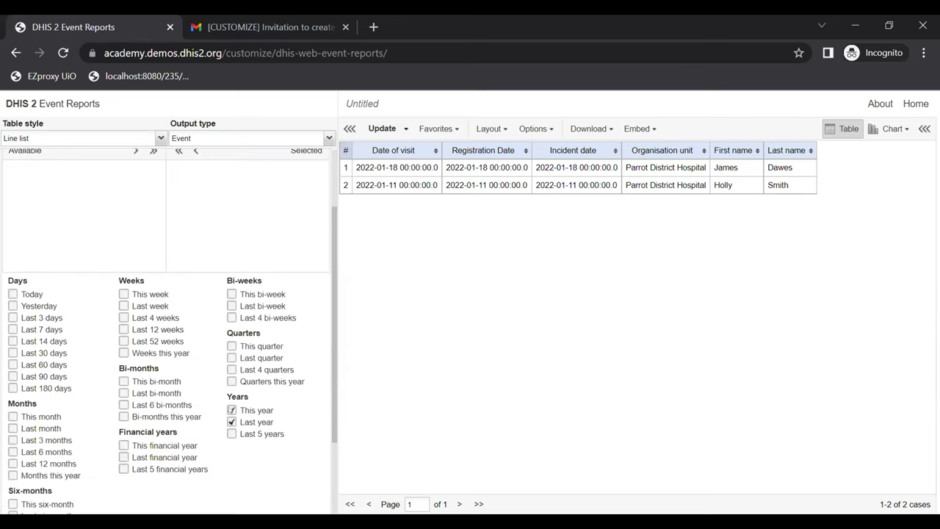
scroll(246, 426, "down", 3)
left_click(84, 447)
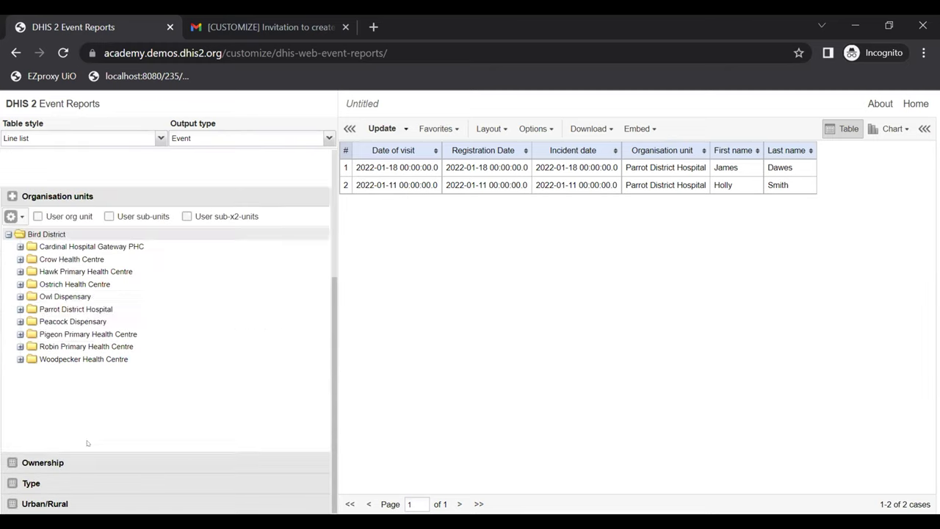
scroll(98, 402, "down", 3)
scroll(104, 404, "up", 5)
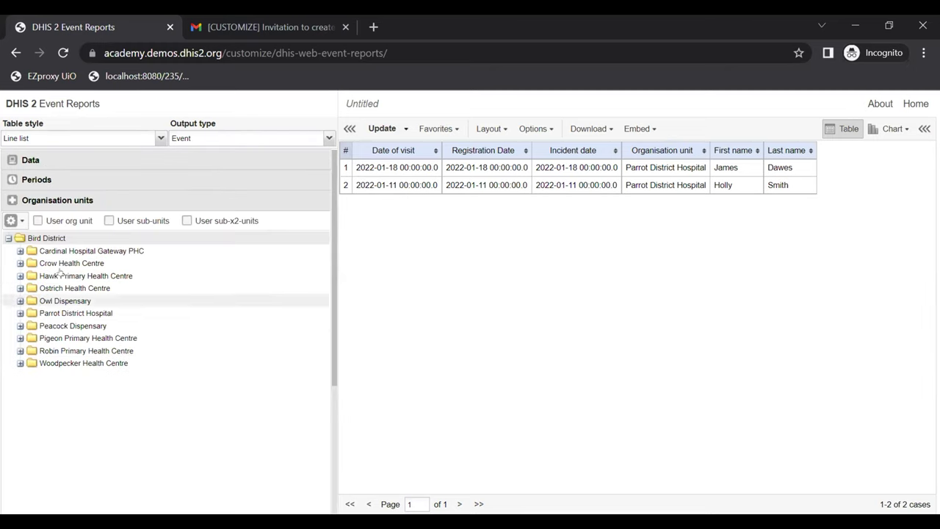